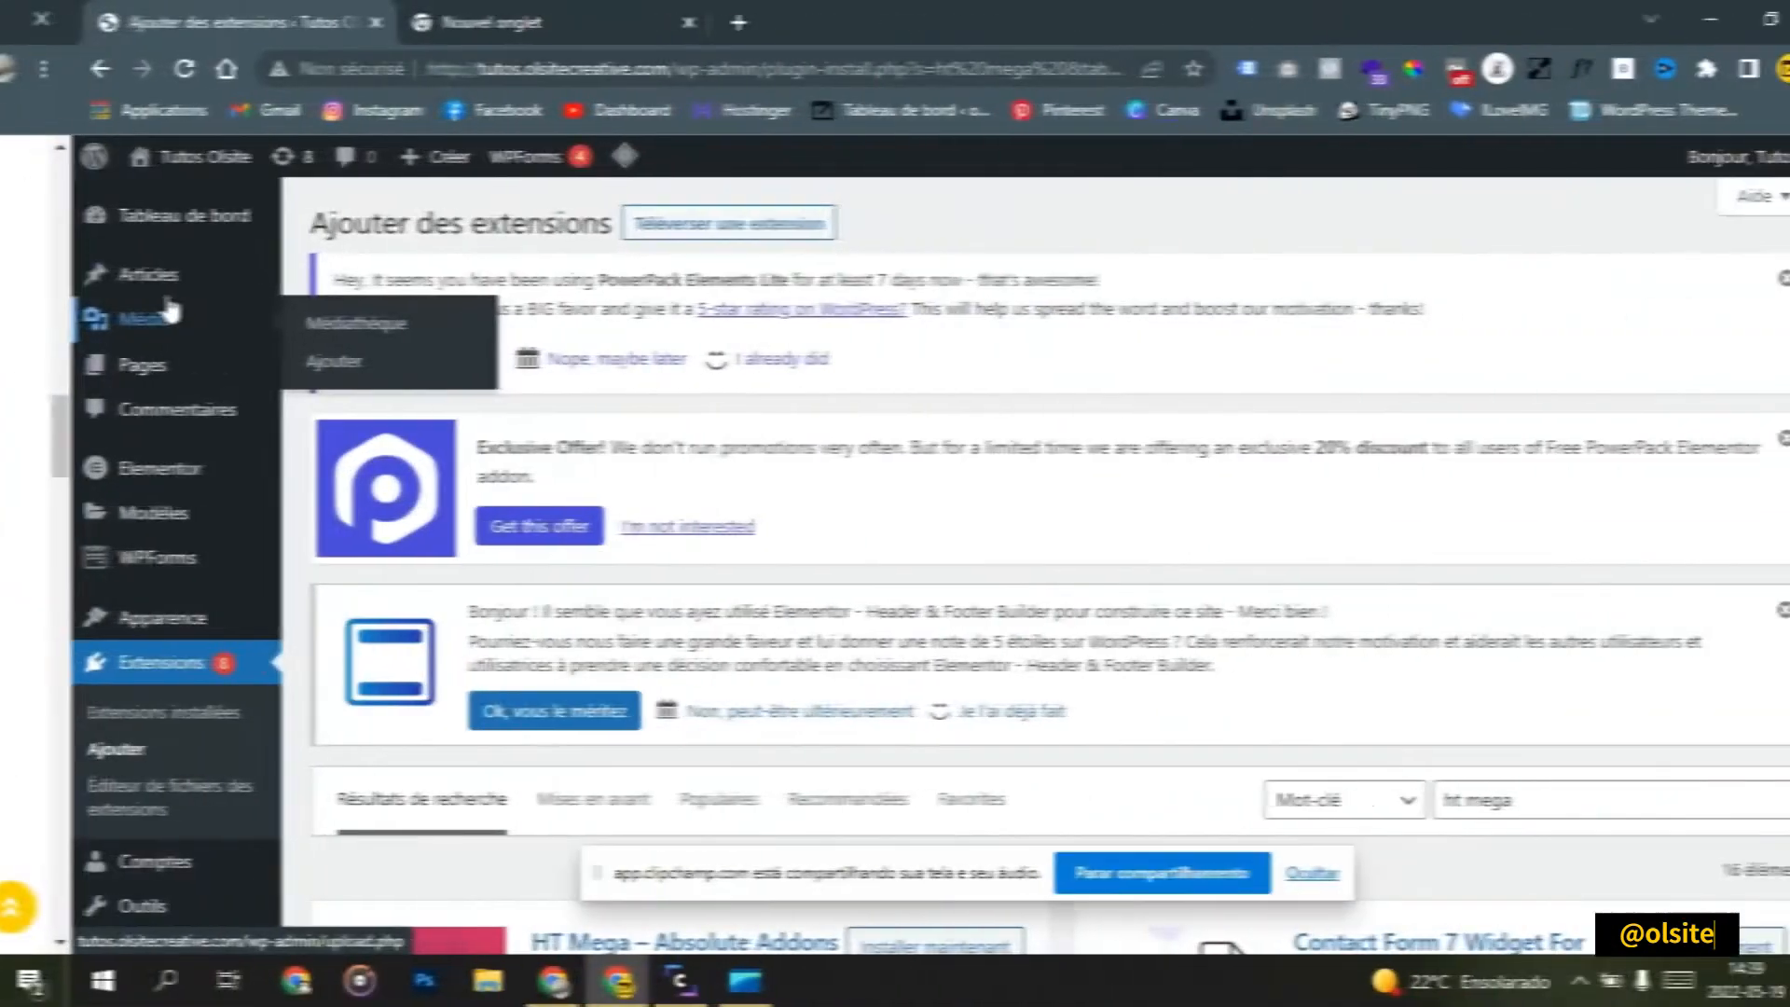
# Step: Install and activate the HT Mega – Absolute Addons for Elementor Page Builder plugin from the search results
pyautogui.moveTo(62, 220)
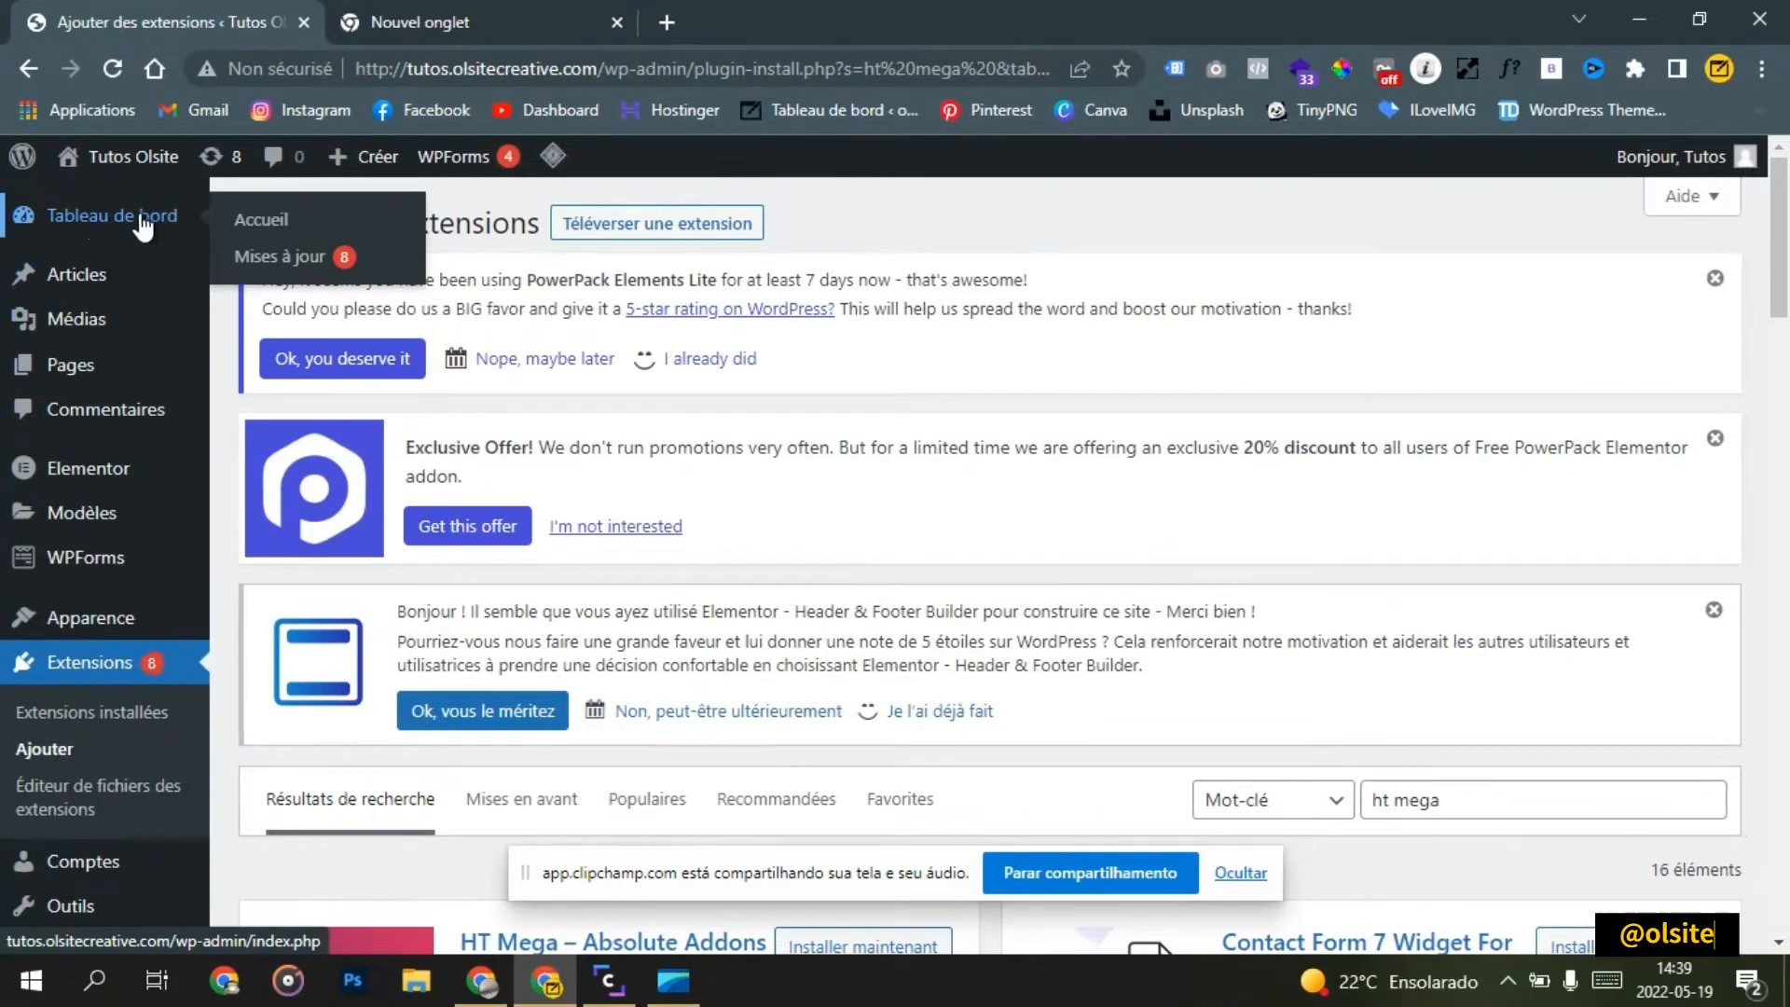
pyautogui.scroll(-3, 56, 714)
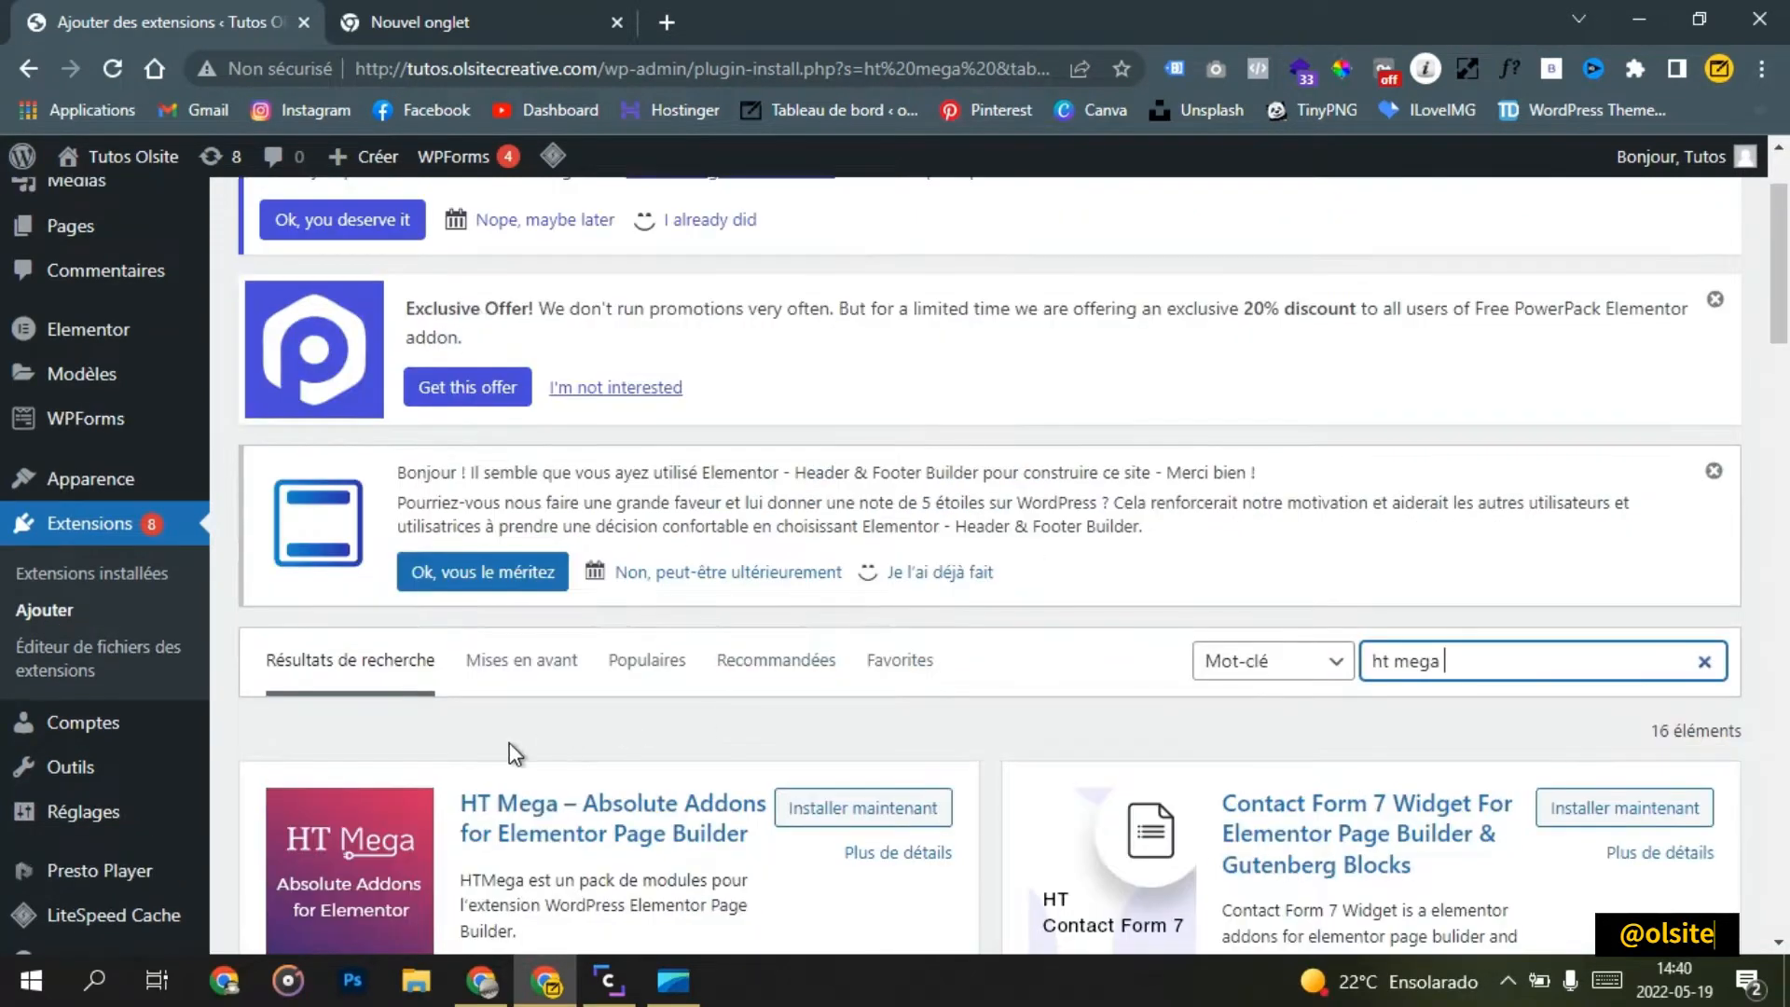
pyautogui.scroll(-2, 509, 742)
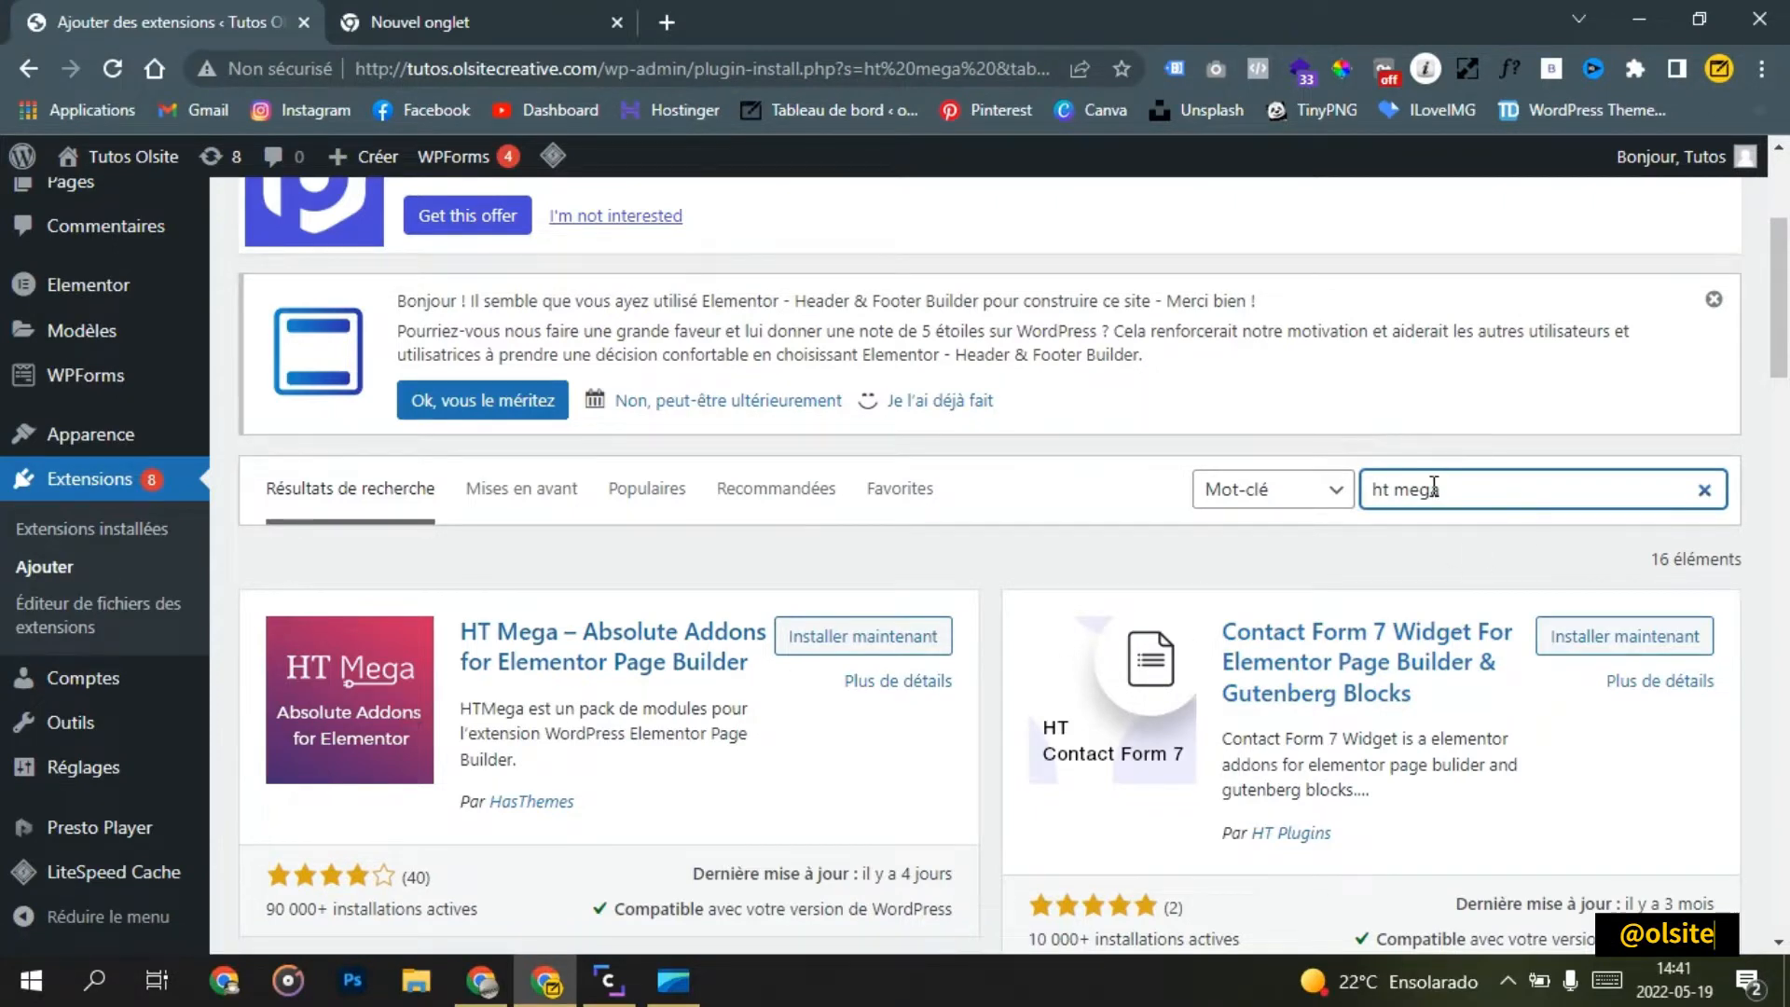
pyautogui.click(899, 652)
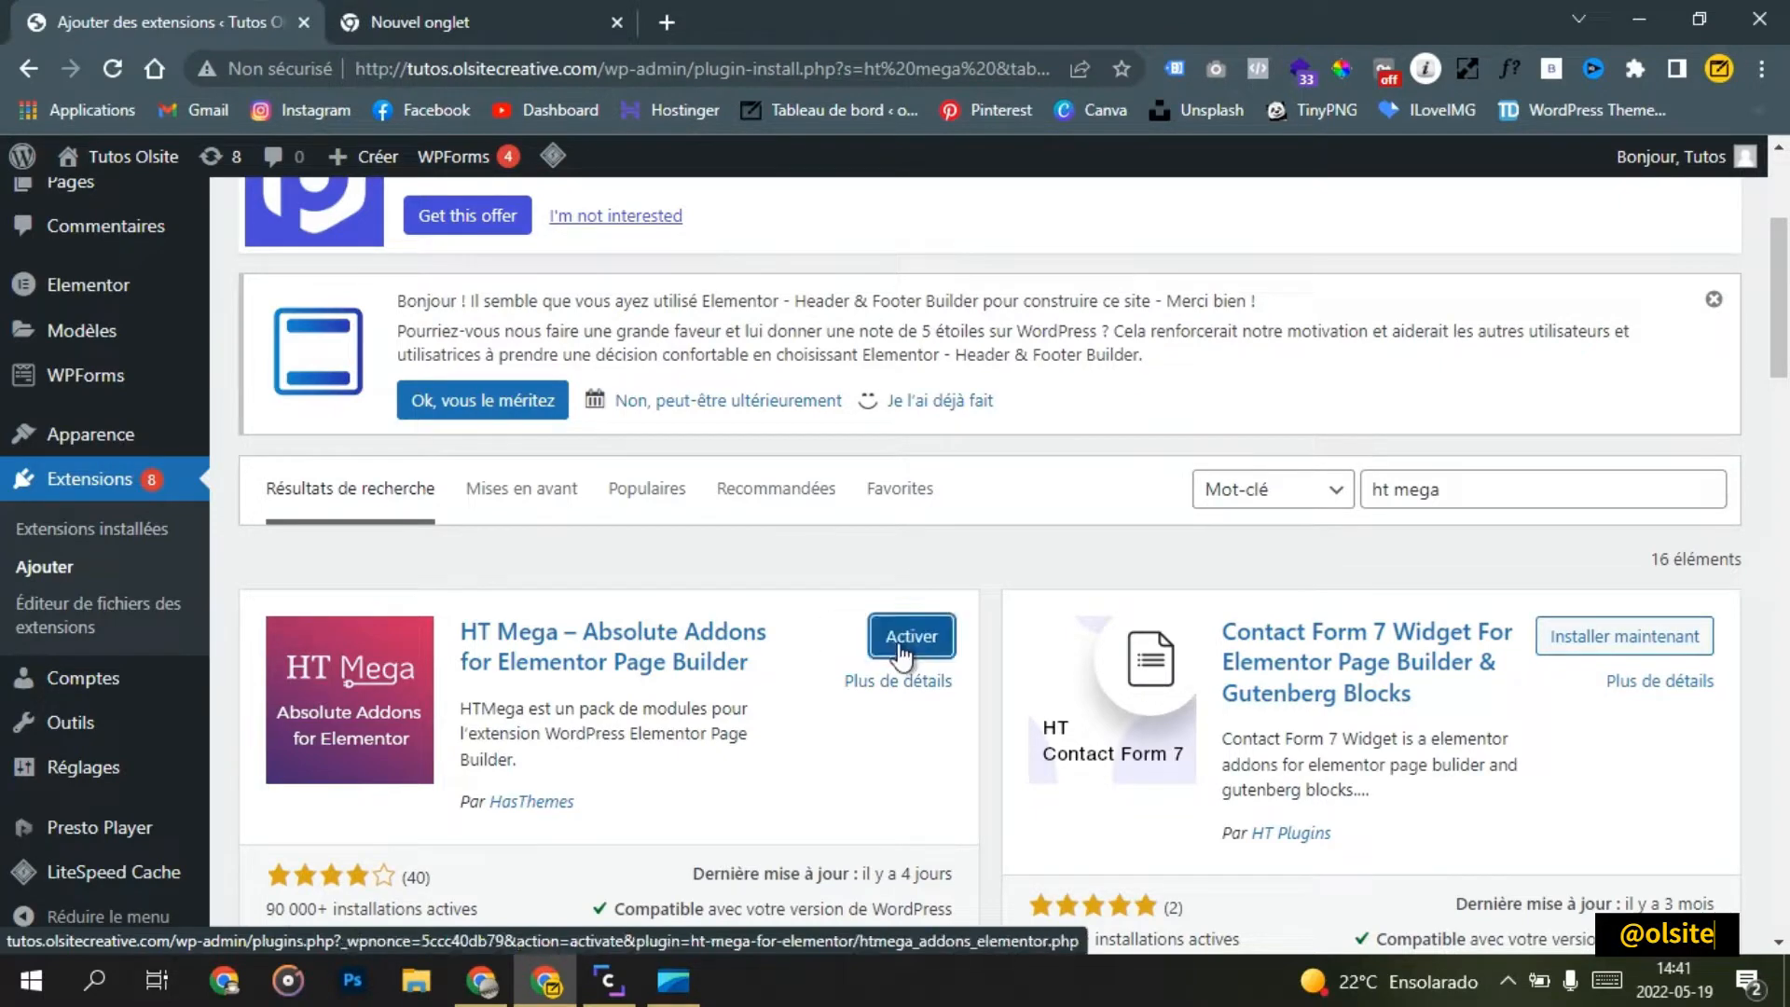
pyautogui.click(900, 655)
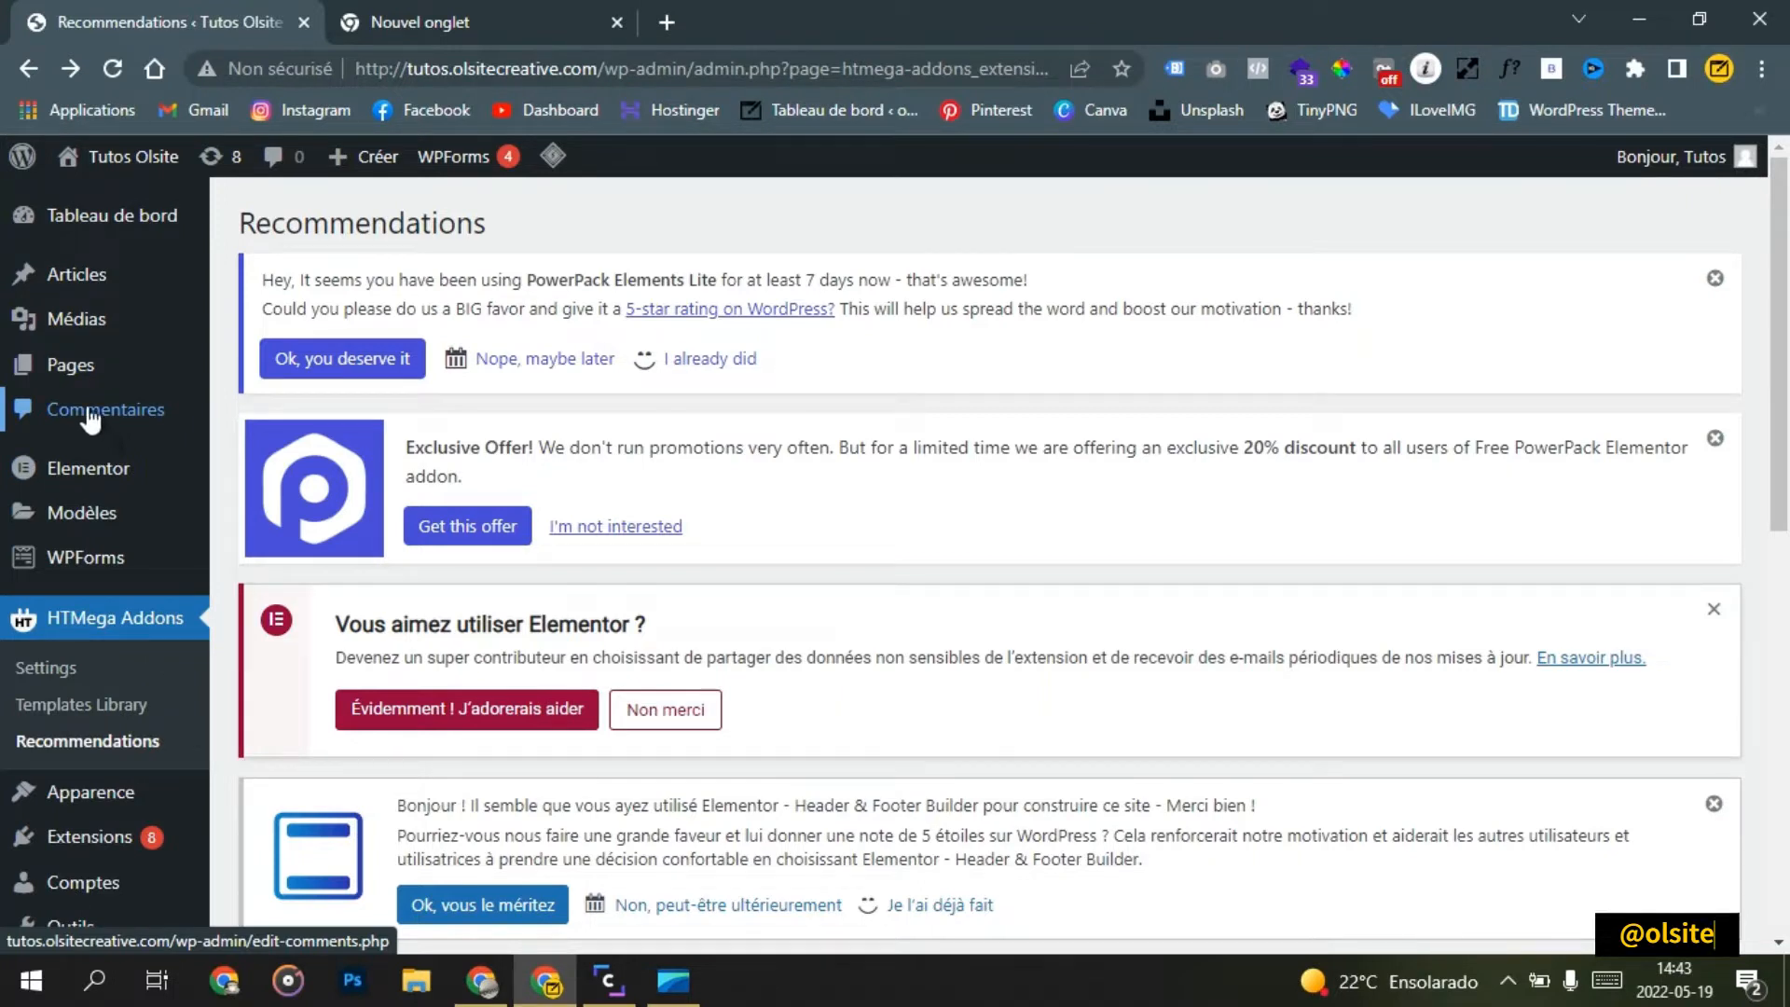
# Step: Create a new page titled "Tuto" and publish it
pyautogui.moveTo(76, 371)
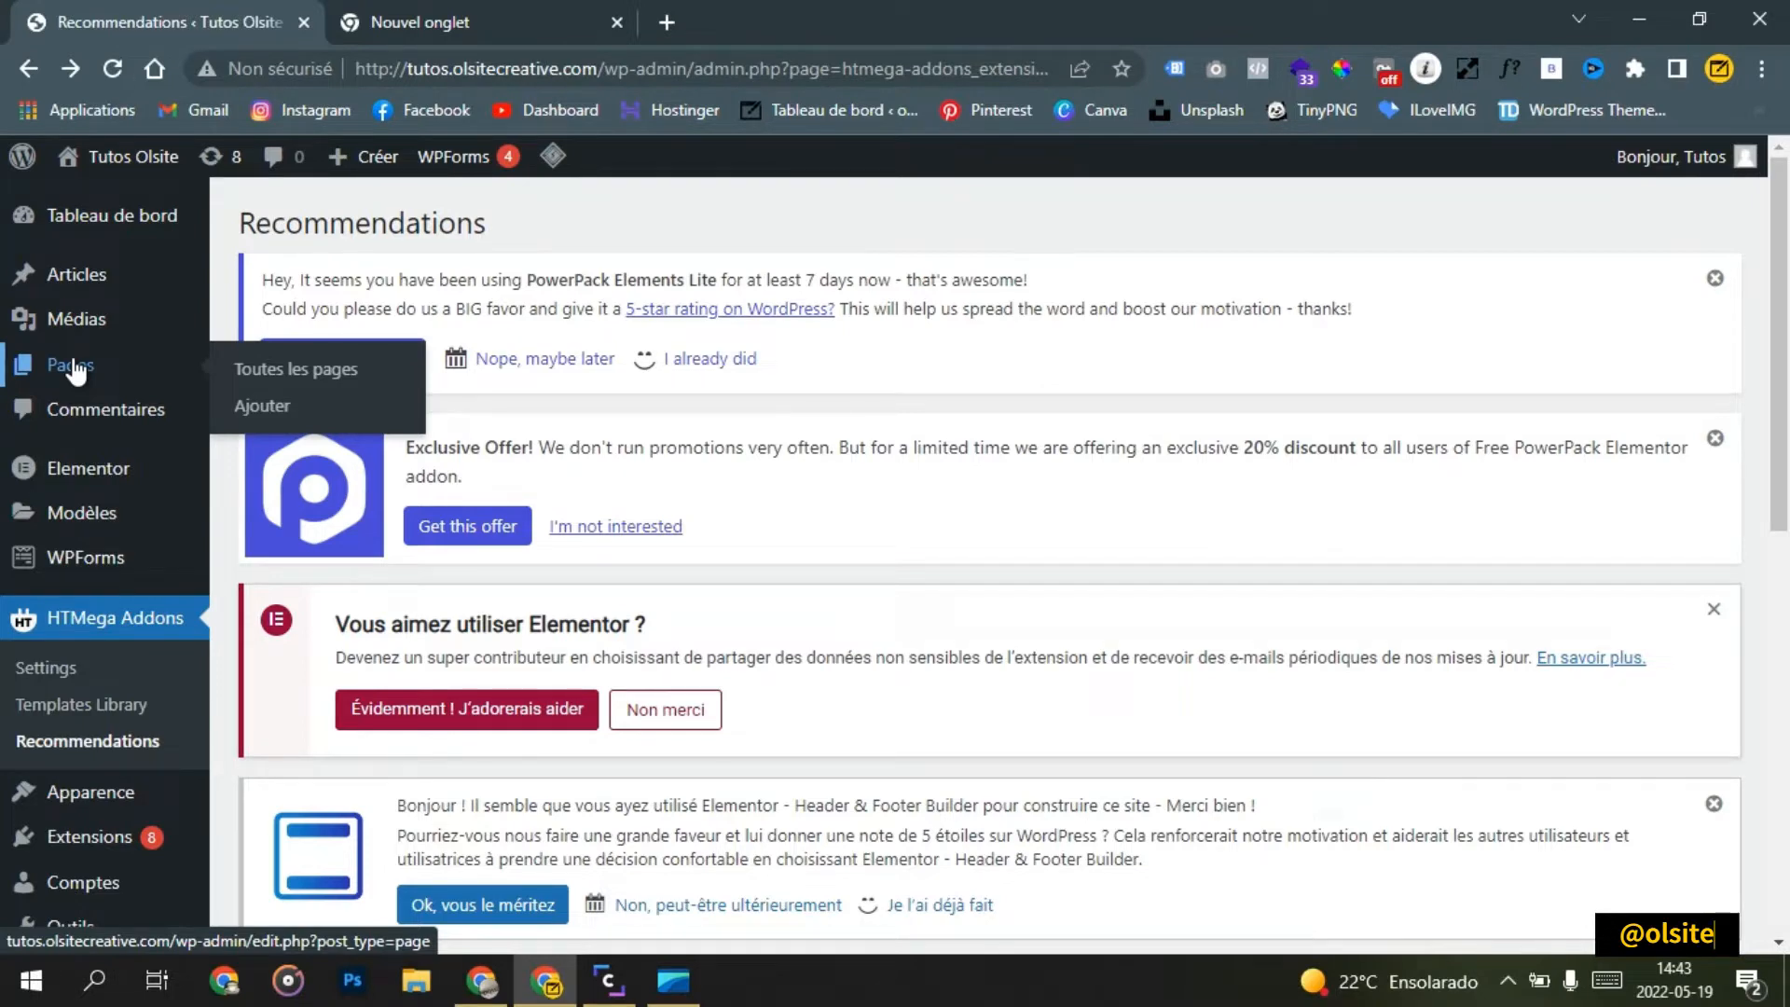
pyautogui.click(273, 420)
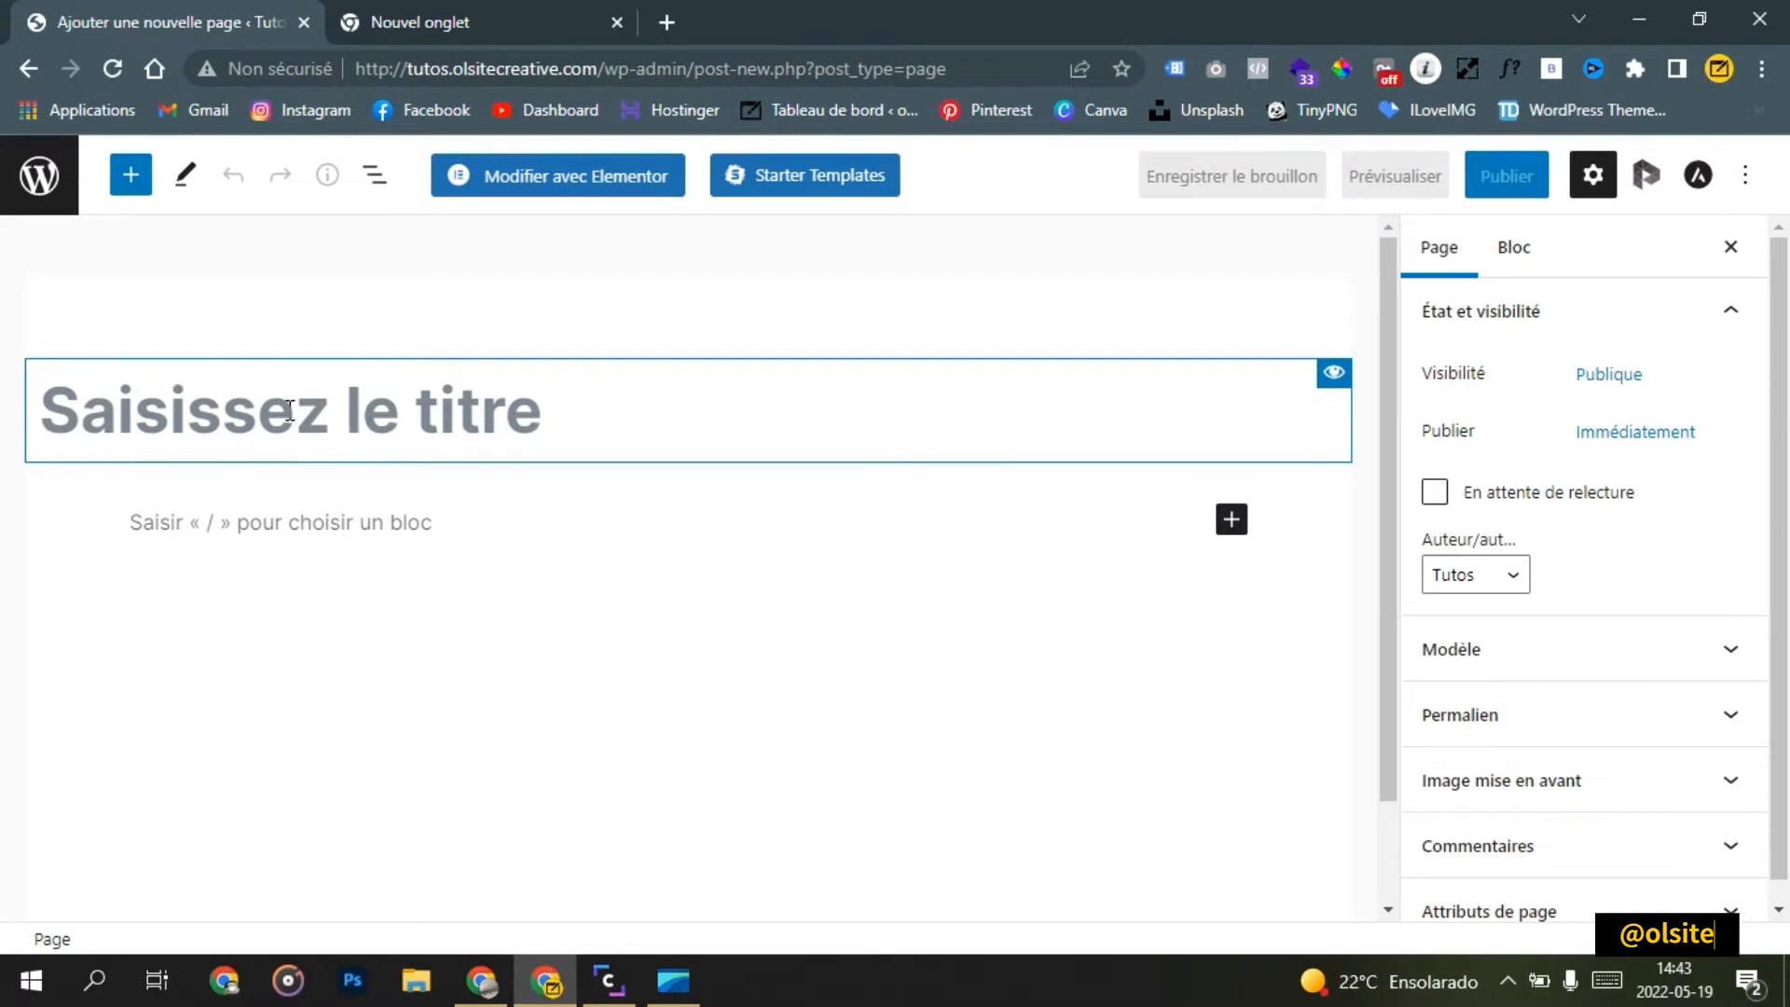
pyautogui.write('Tu')
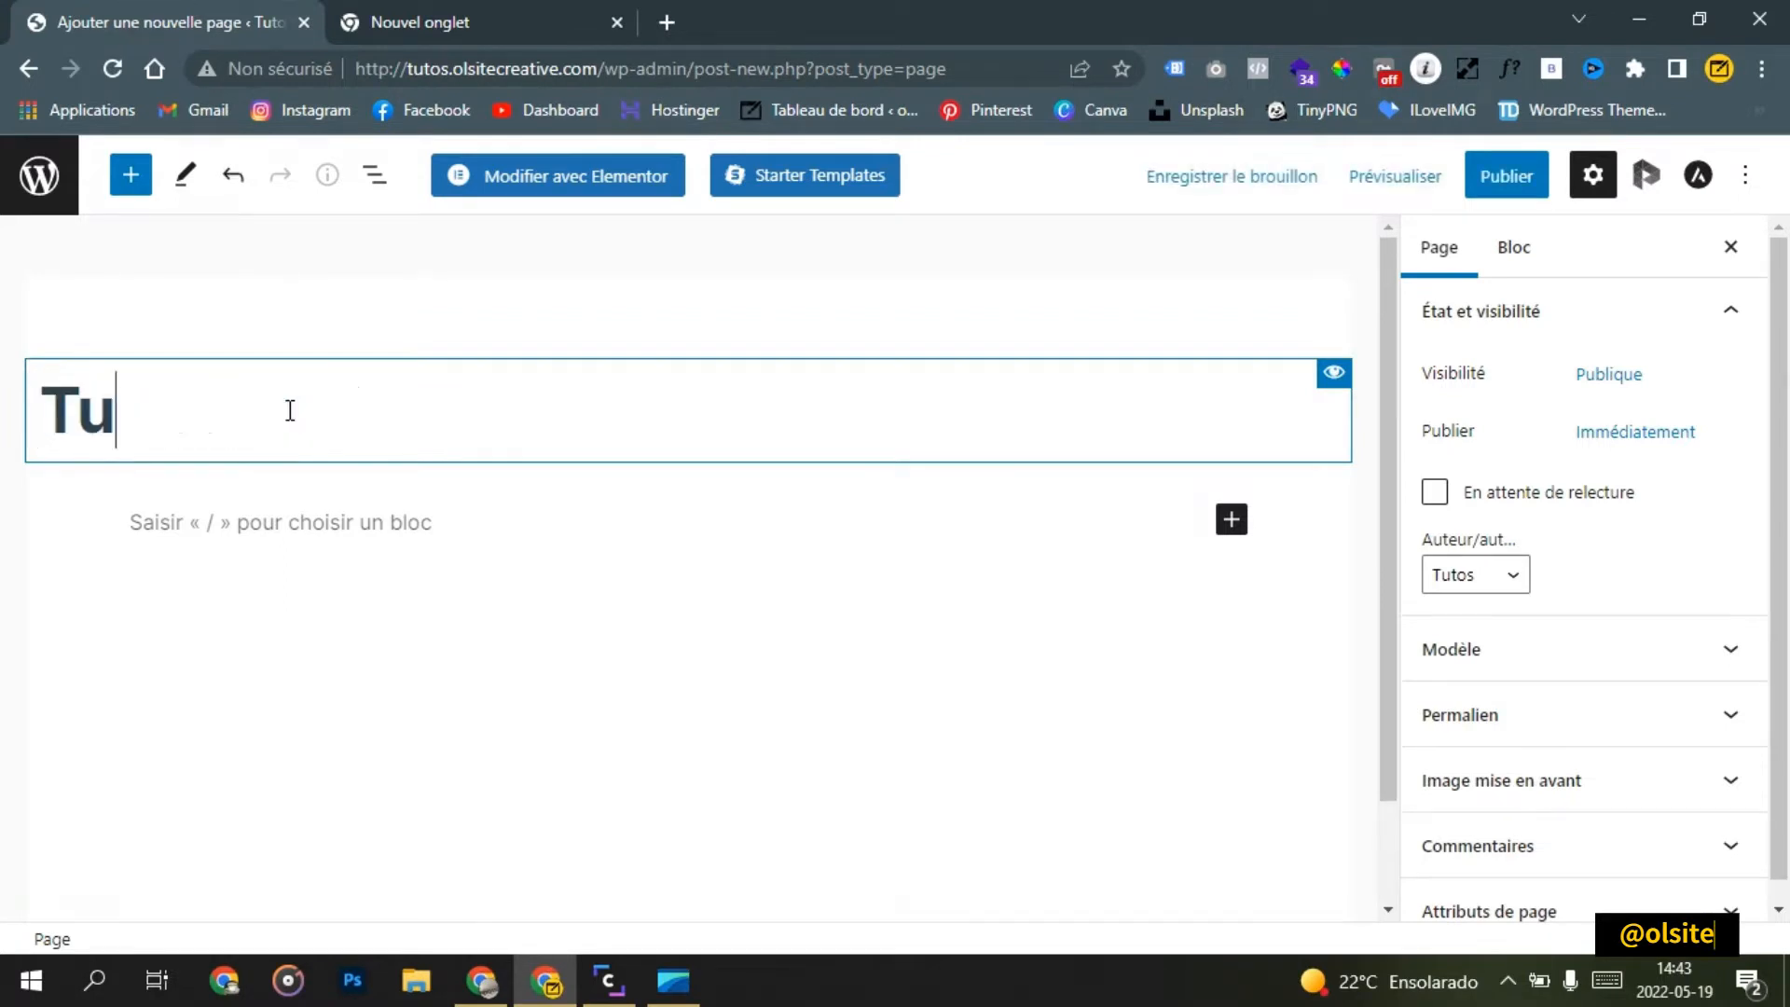
pyautogui.write('to')
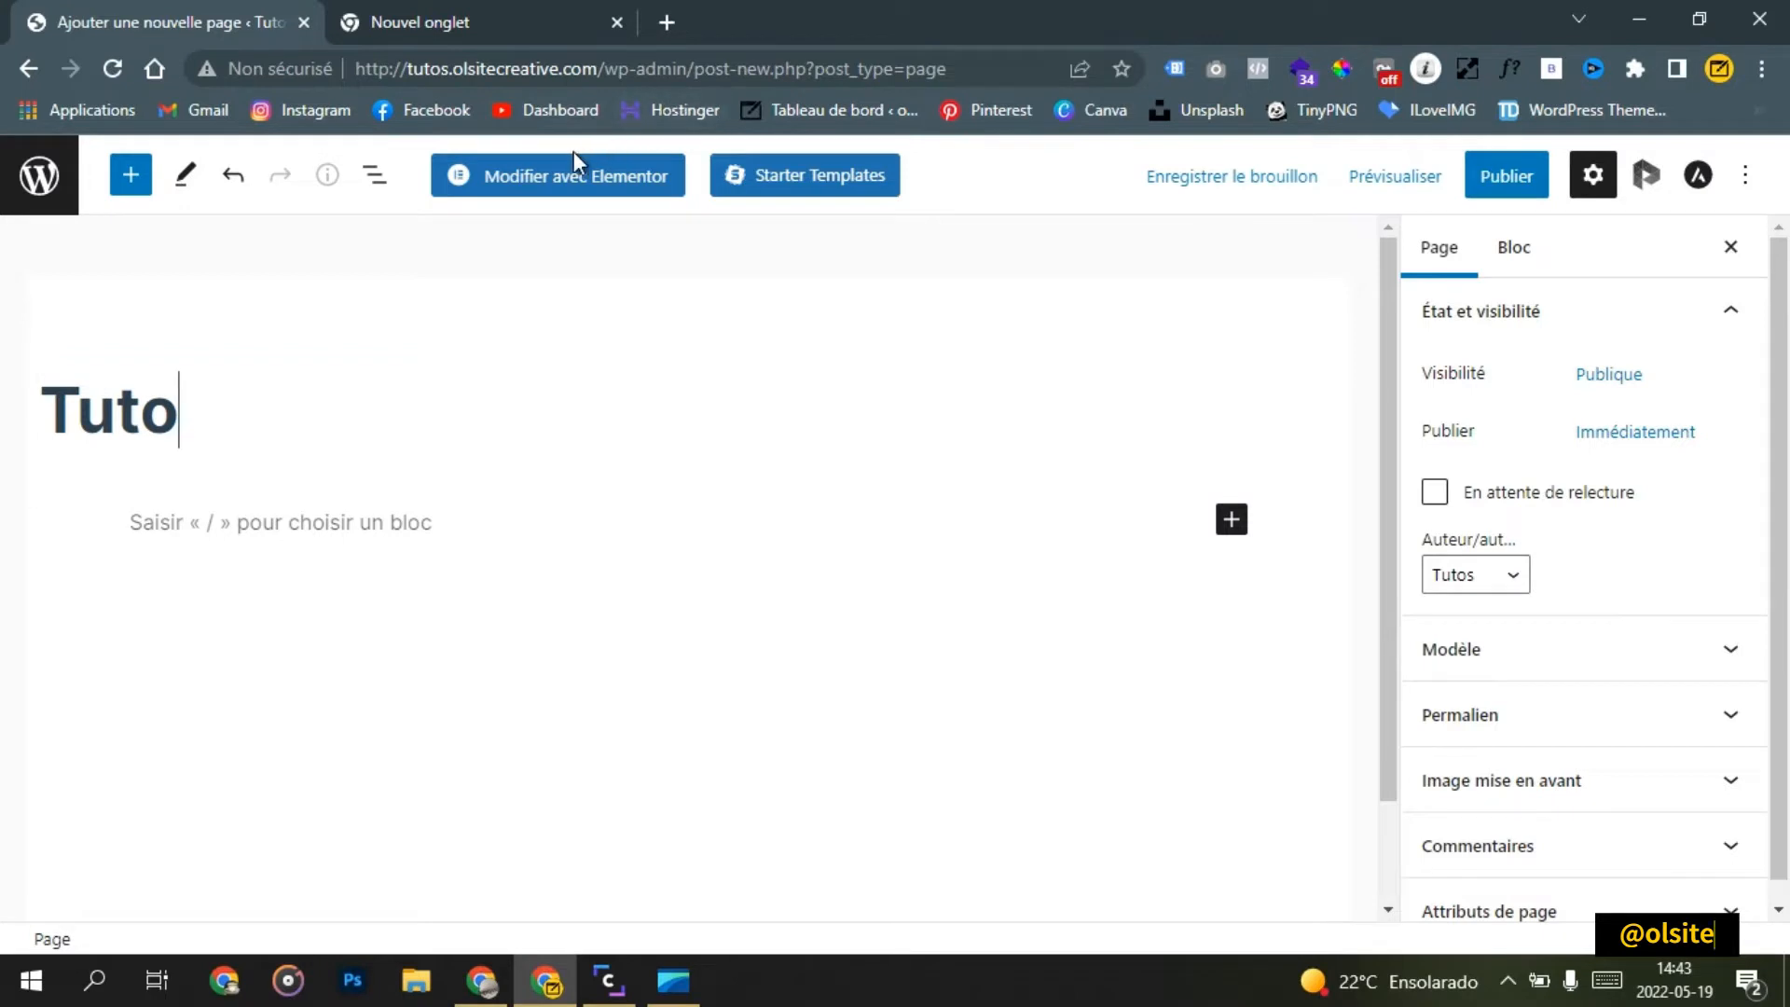
pyautogui.click(1526, 180)
pyautogui.click(1524, 177)
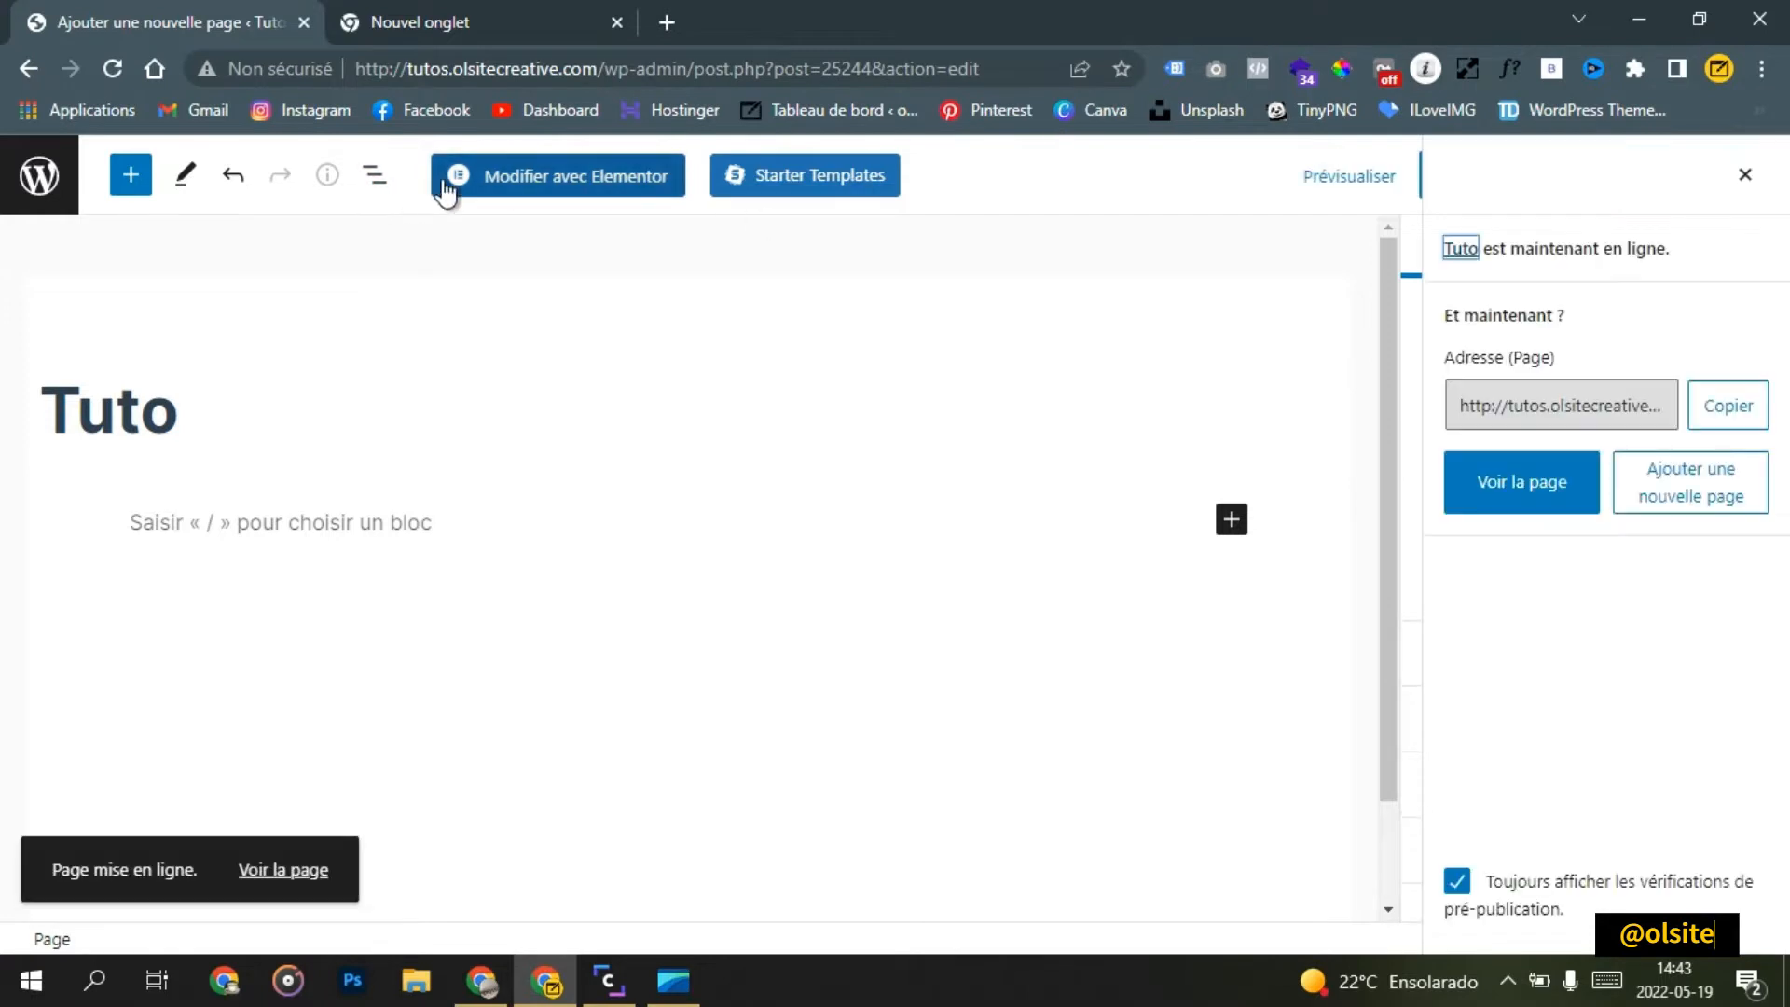
# Step: Edit the page with Elementor, set its page template to "Elementor canevas" and update it
pyautogui.click(572, 186)
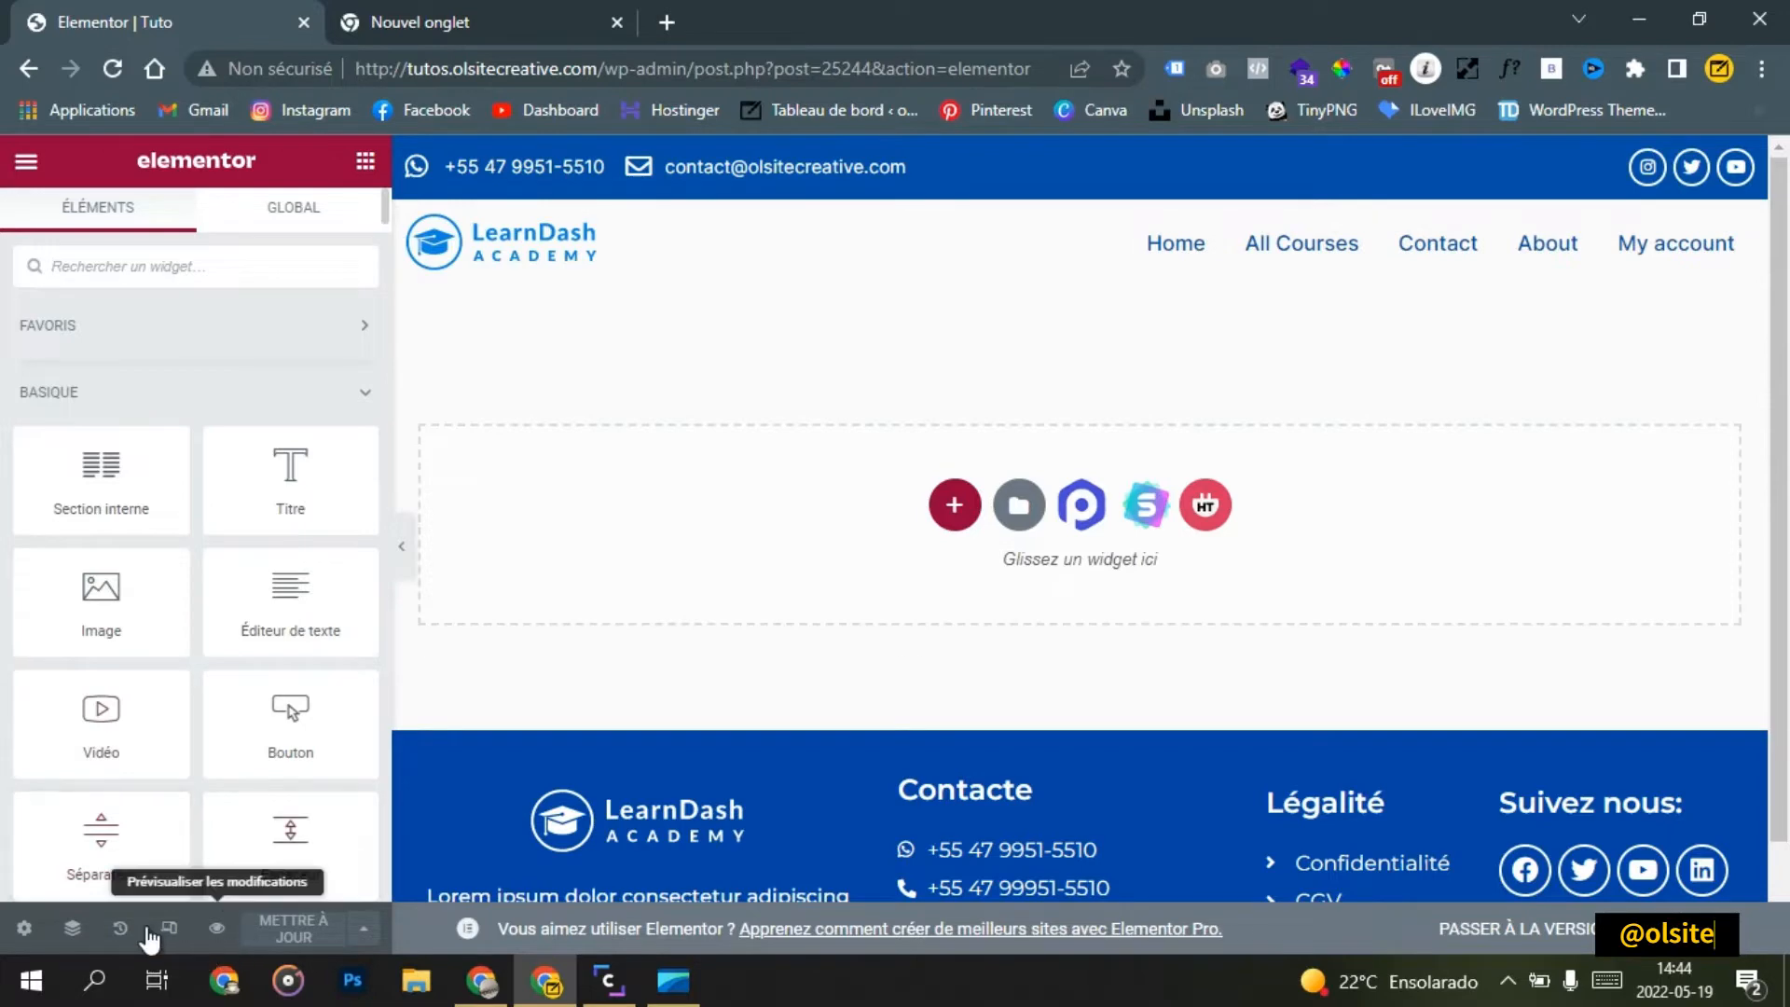
pyautogui.click(22, 933)
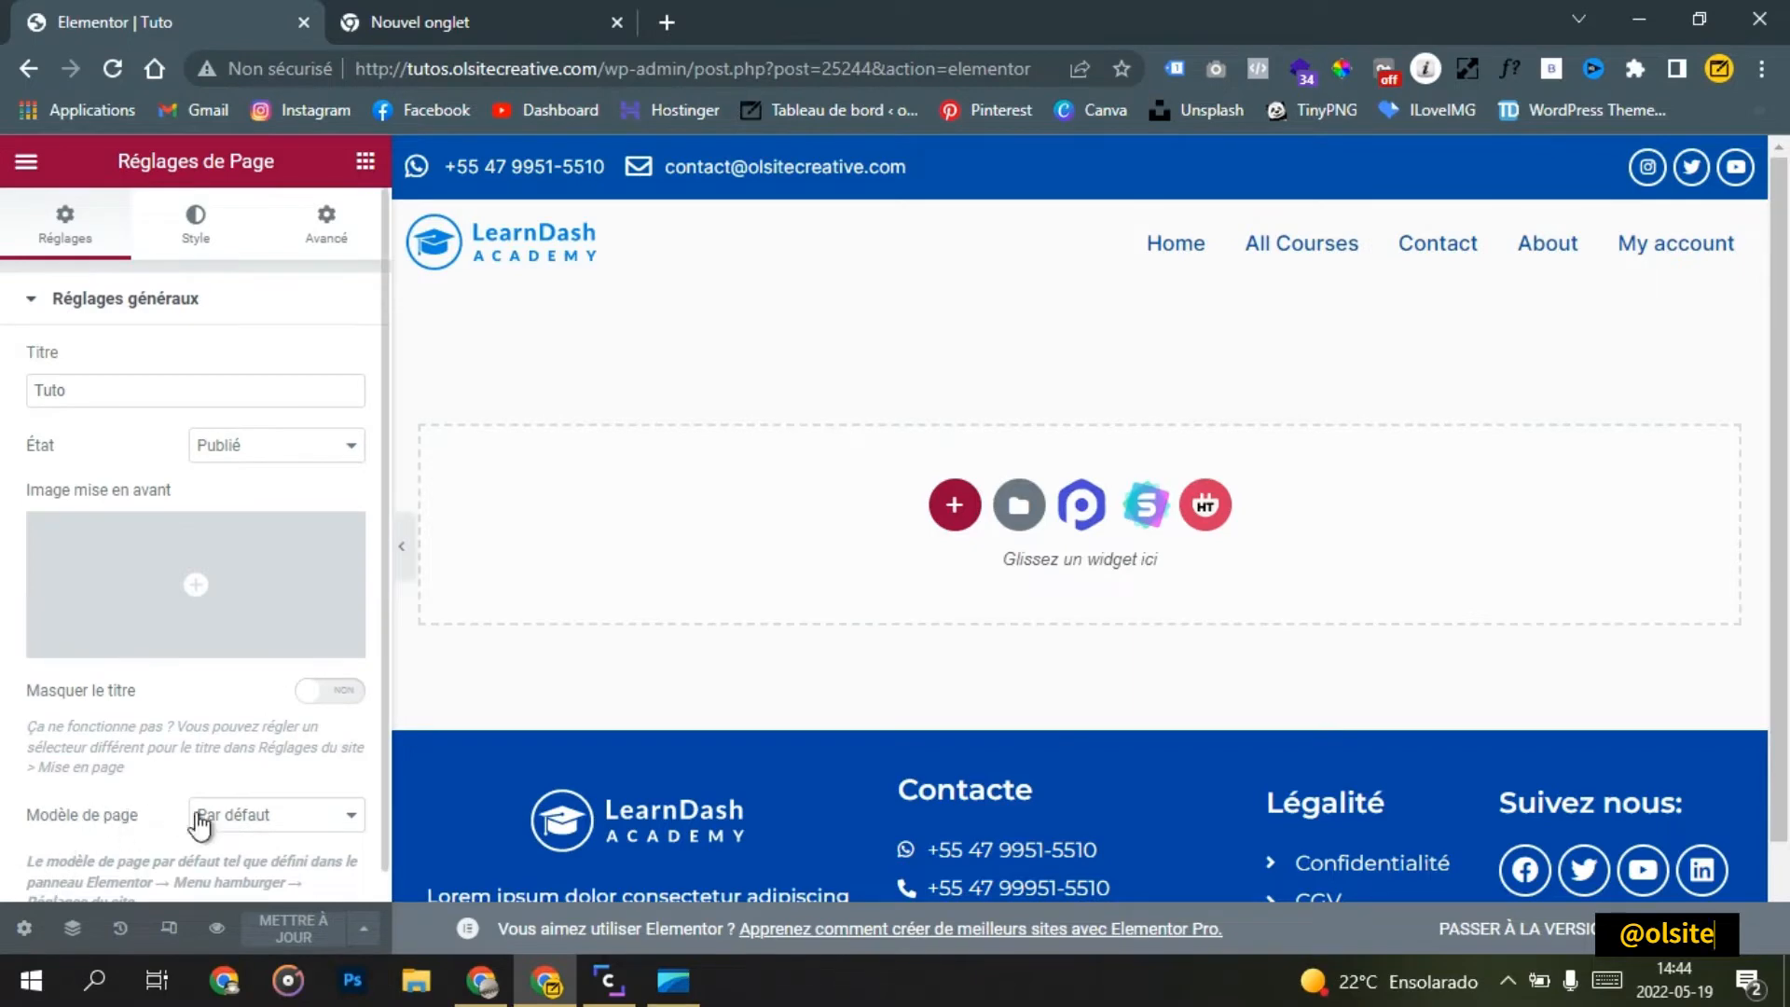
pyautogui.click(296, 829)
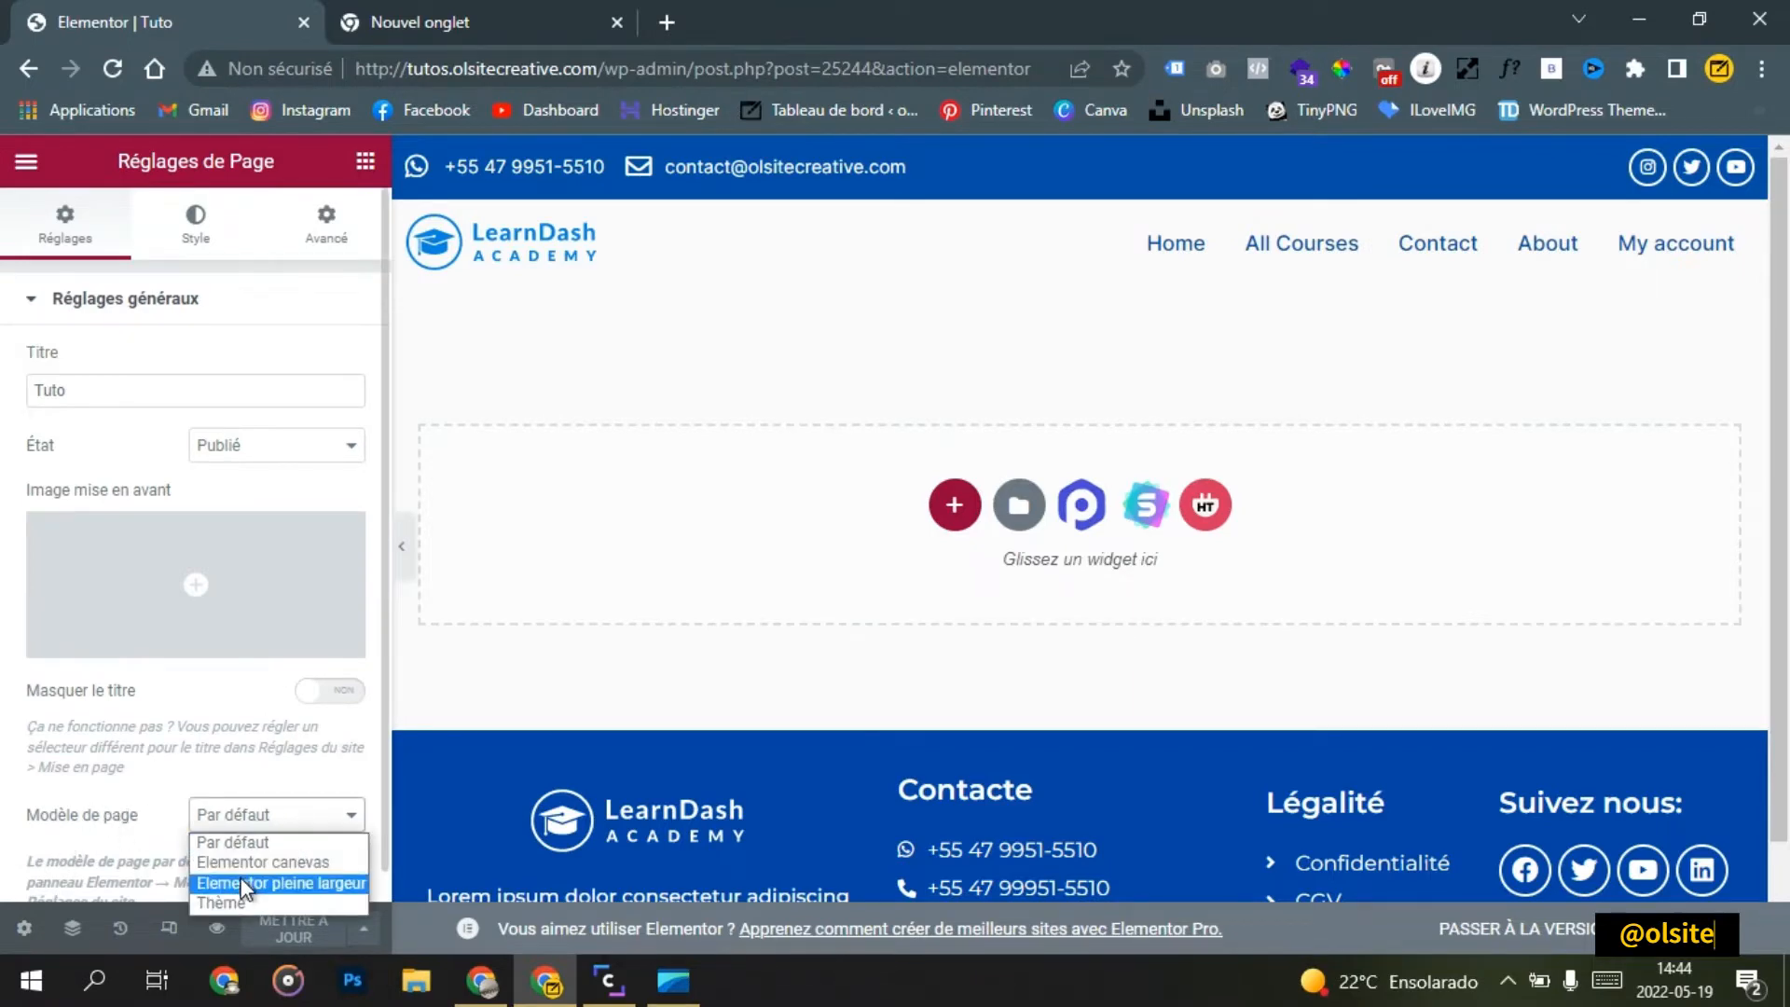
pyautogui.click(291, 861)
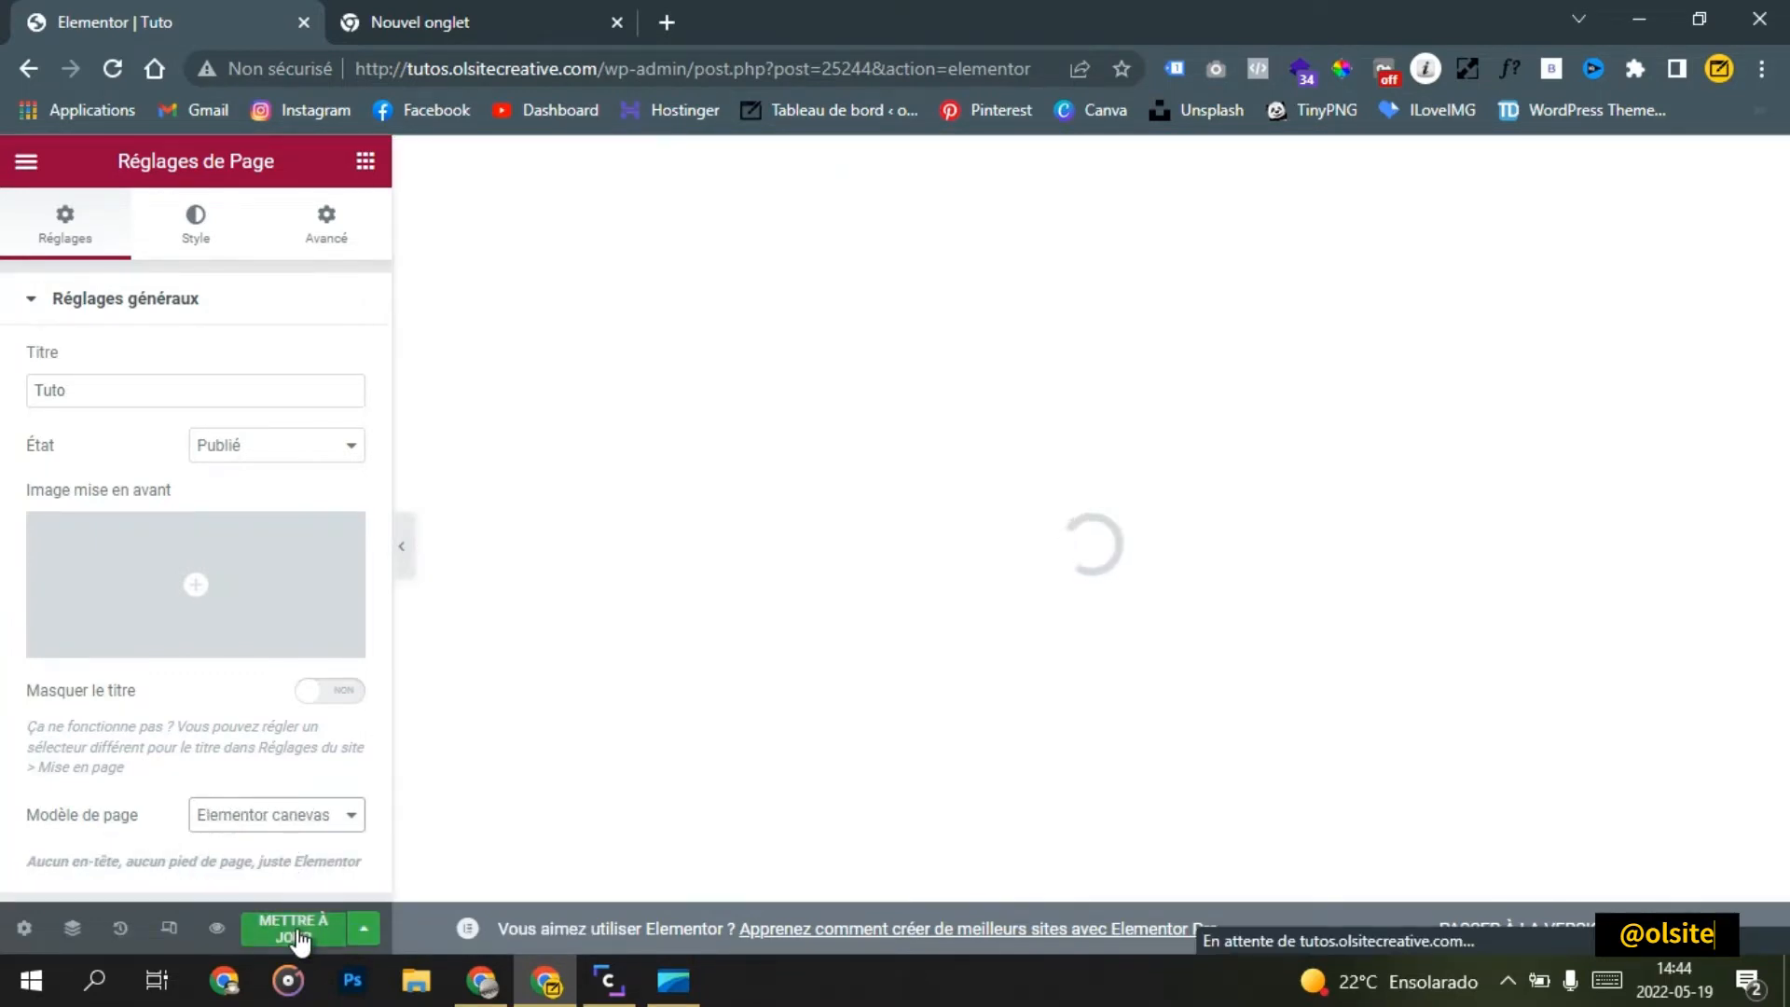
pyautogui.click(299, 939)
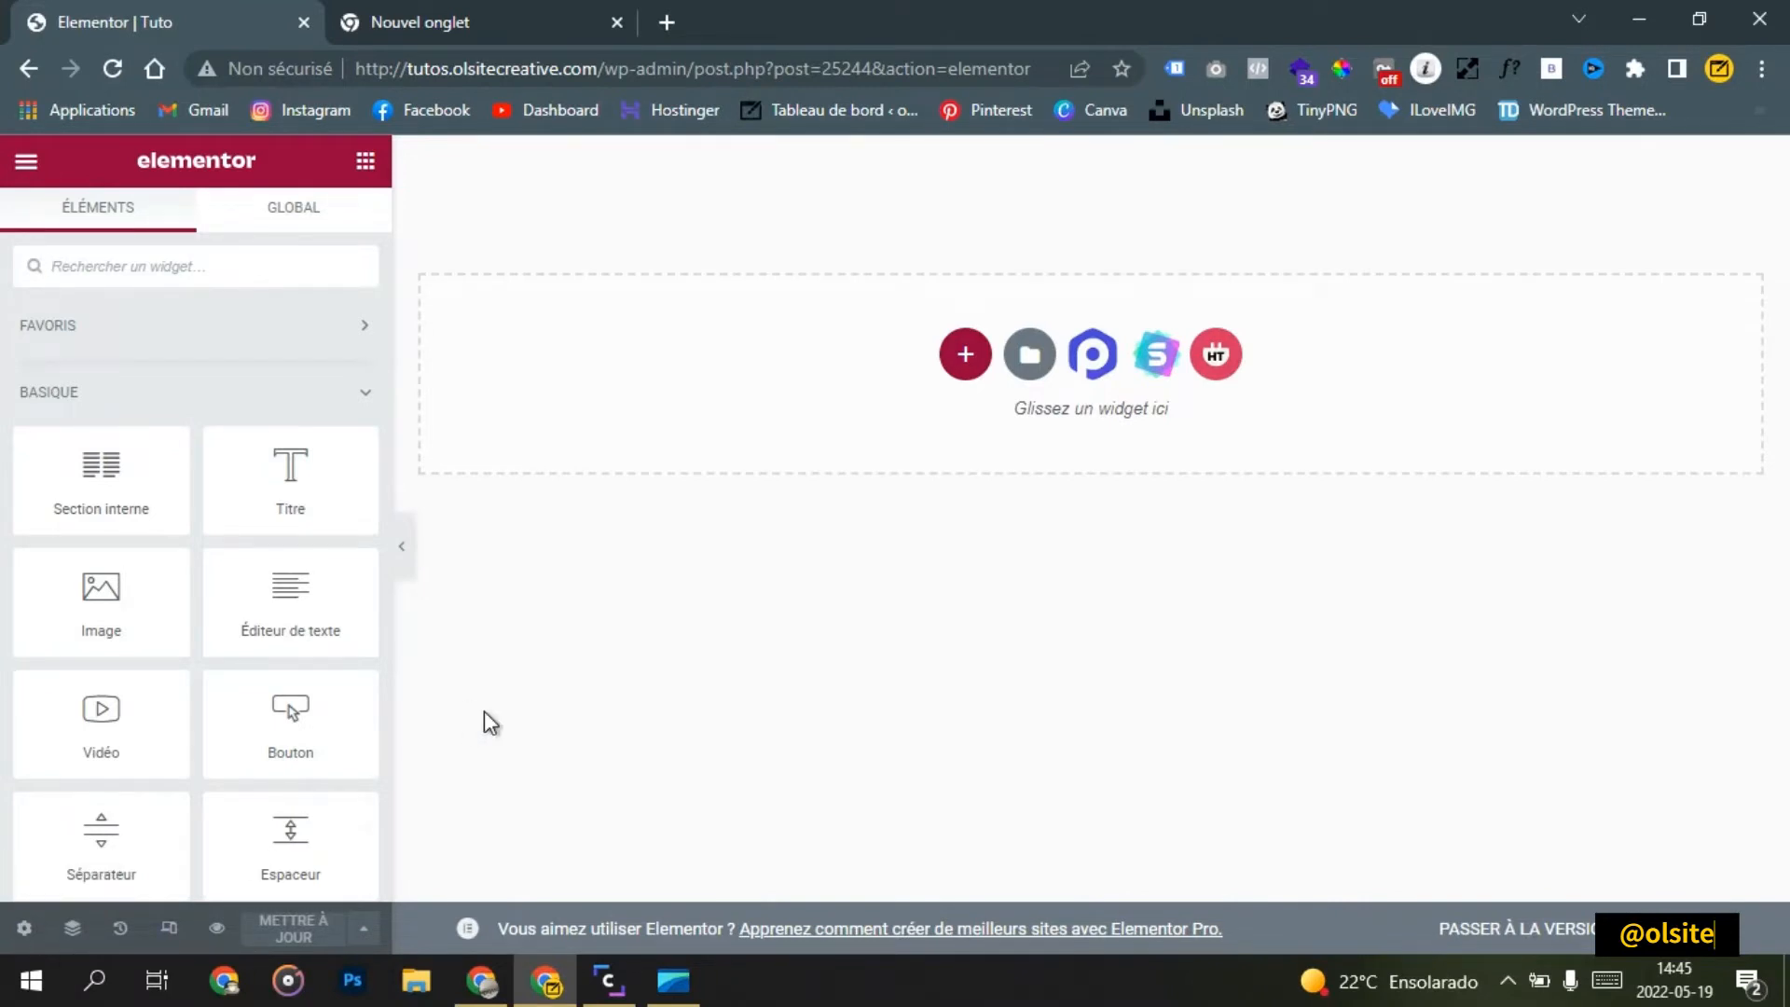
# Step: Add a single-column section to the page and set its content width to 1200
pyautogui.click(963, 357)
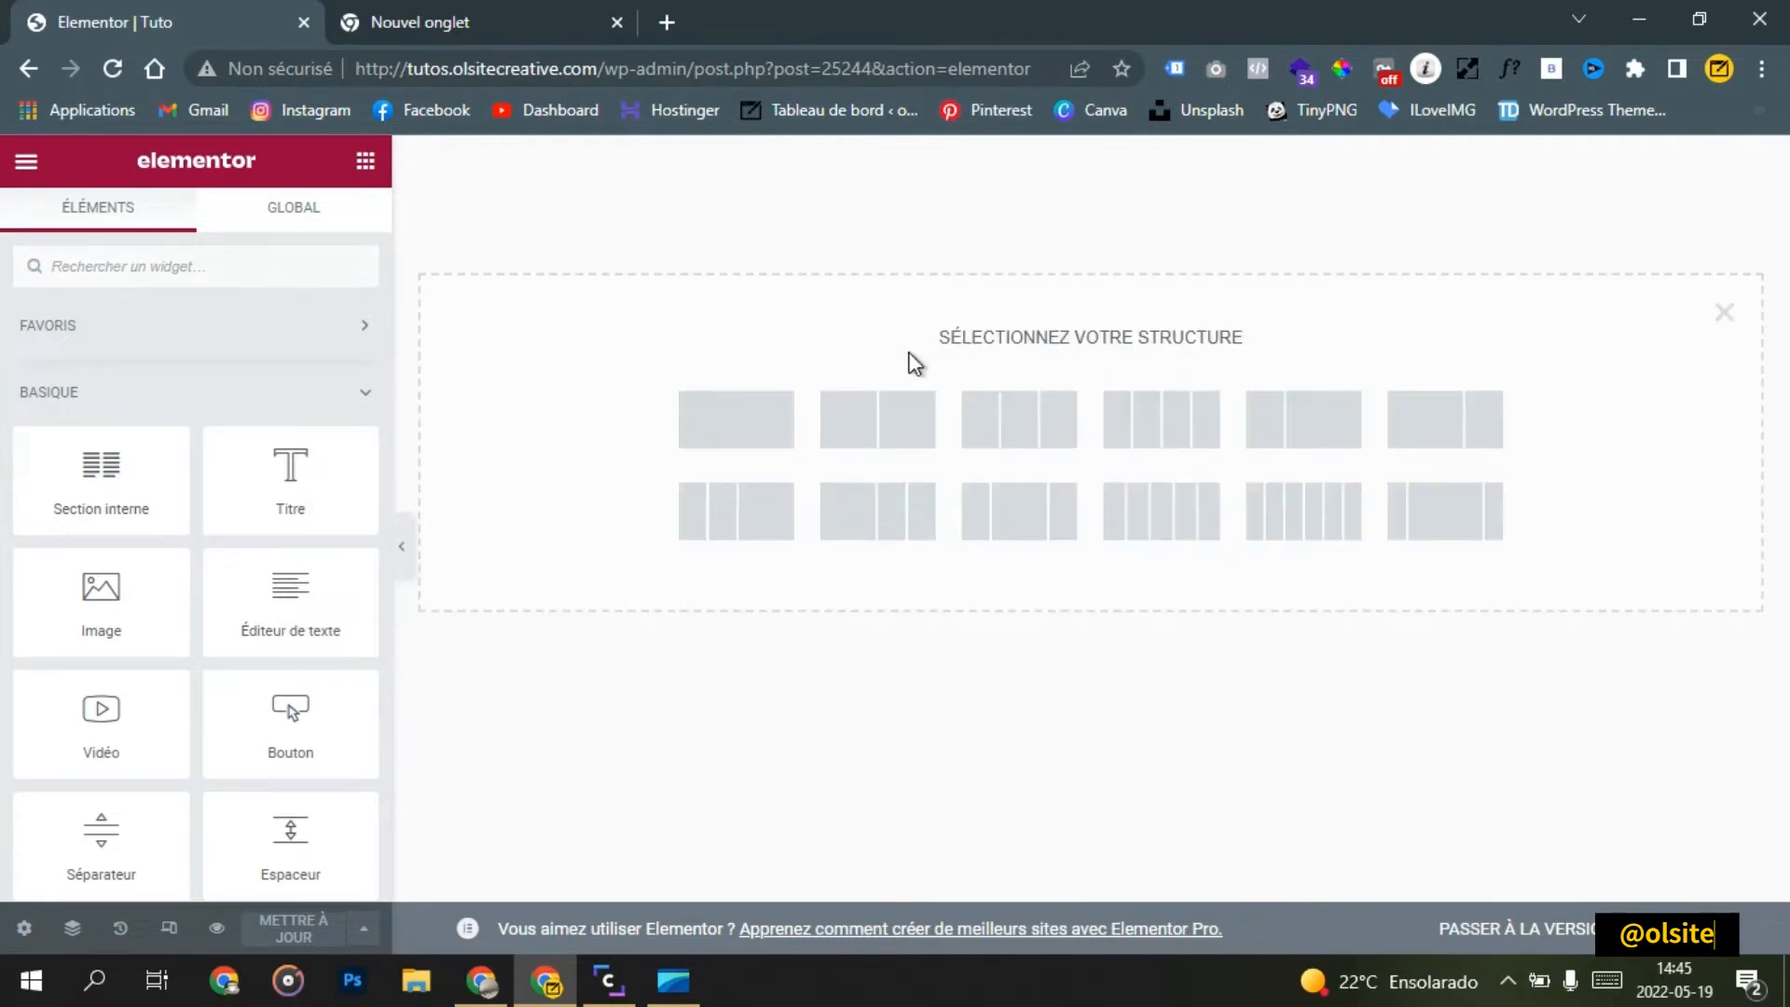
pyautogui.click(718, 431)
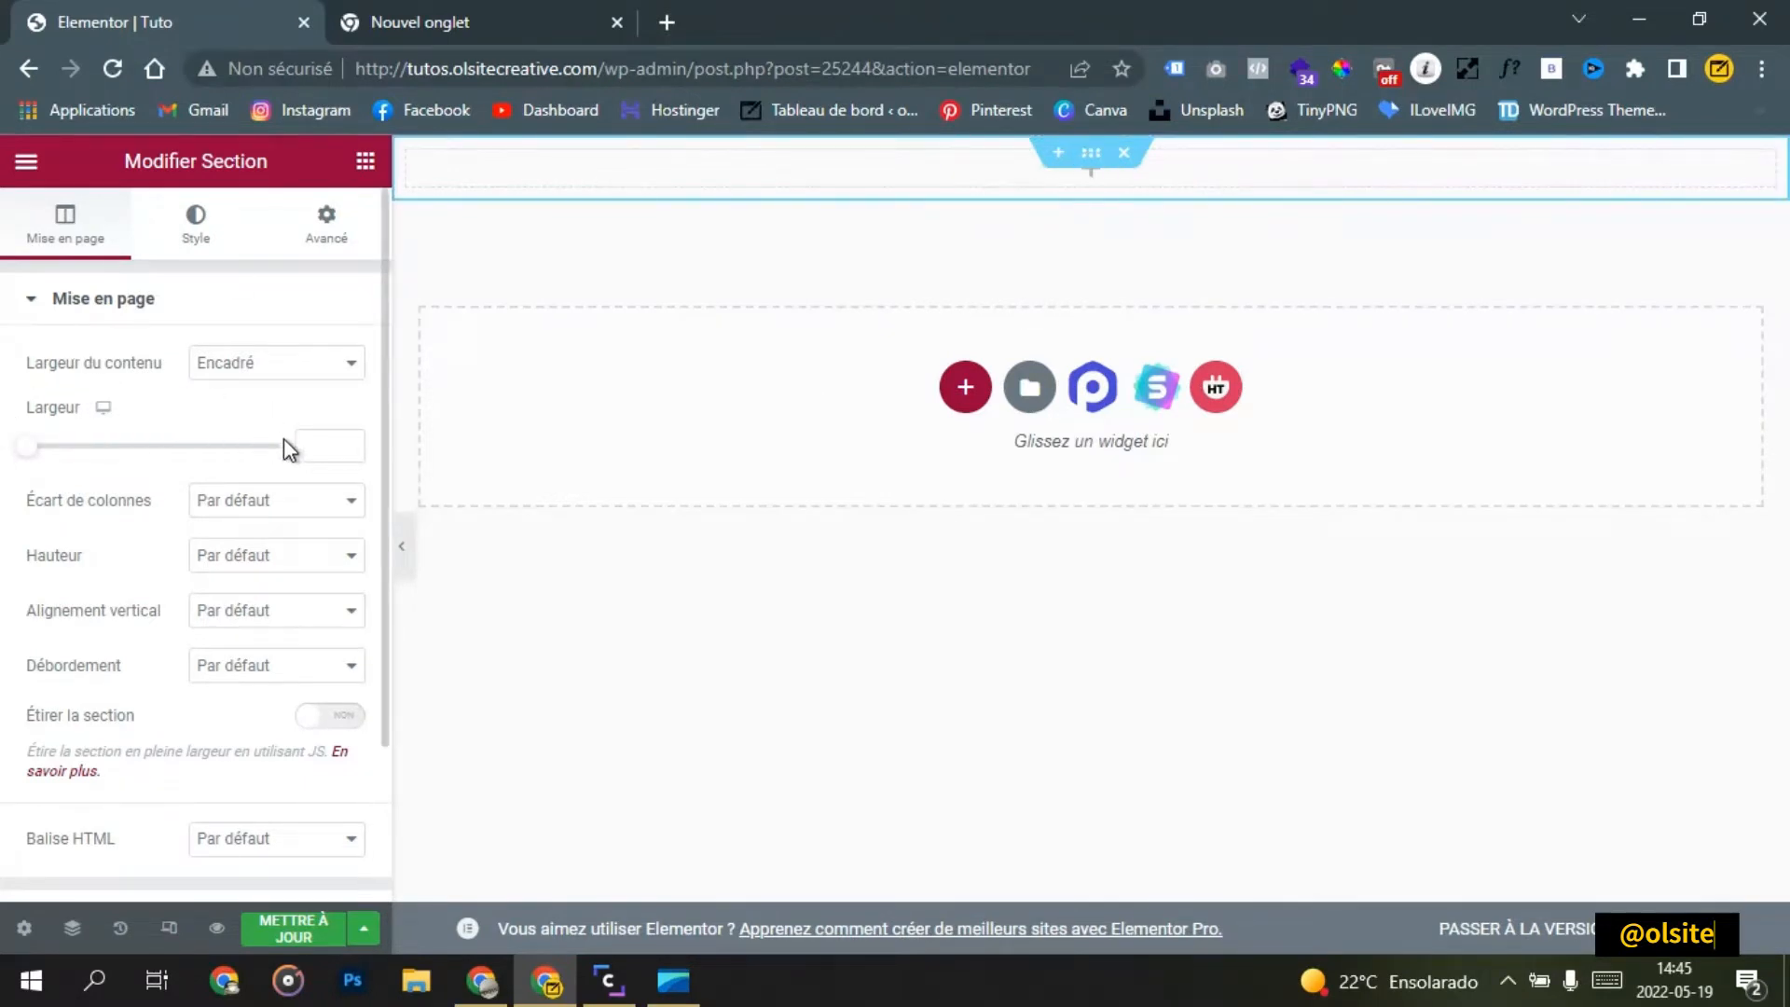
pyautogui.click(319, 438)
pyautogui.write('1200')
pyautogui.click(245, 417)
# Step: Unlink the section's inner padding values and set the top and bottom padding to 30 px
pyautogui.click(307, 238)
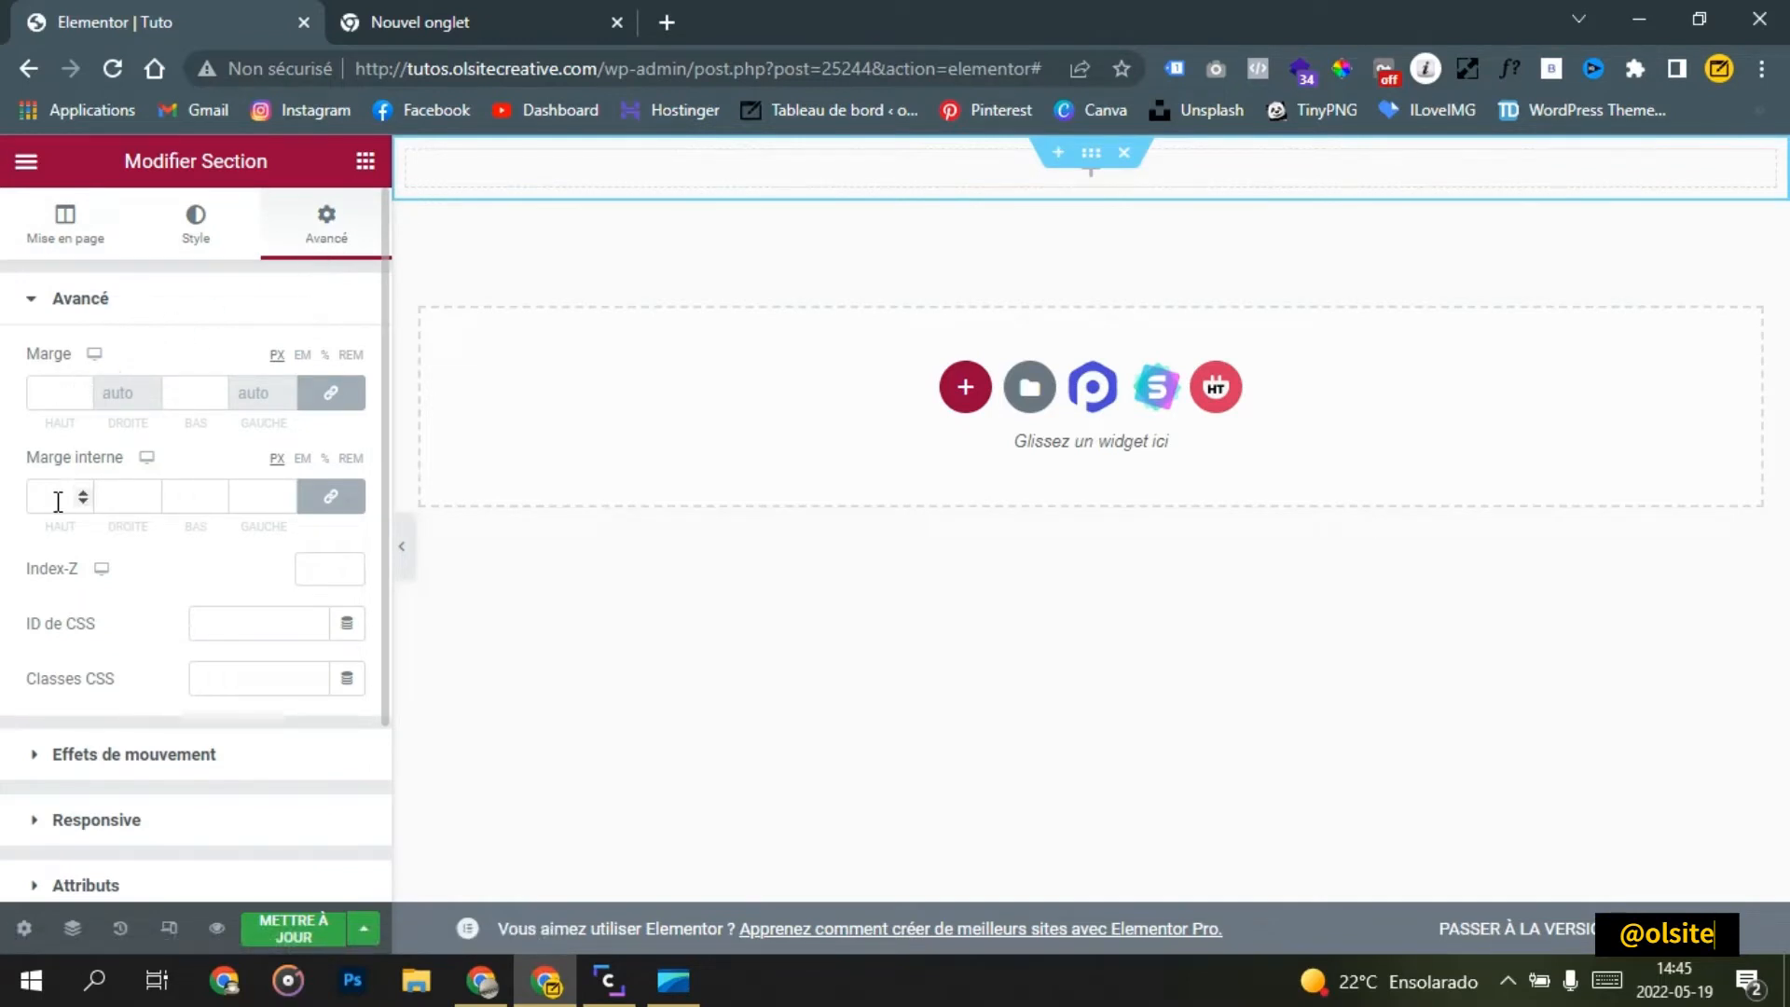
pyautogui.click(319, 497)
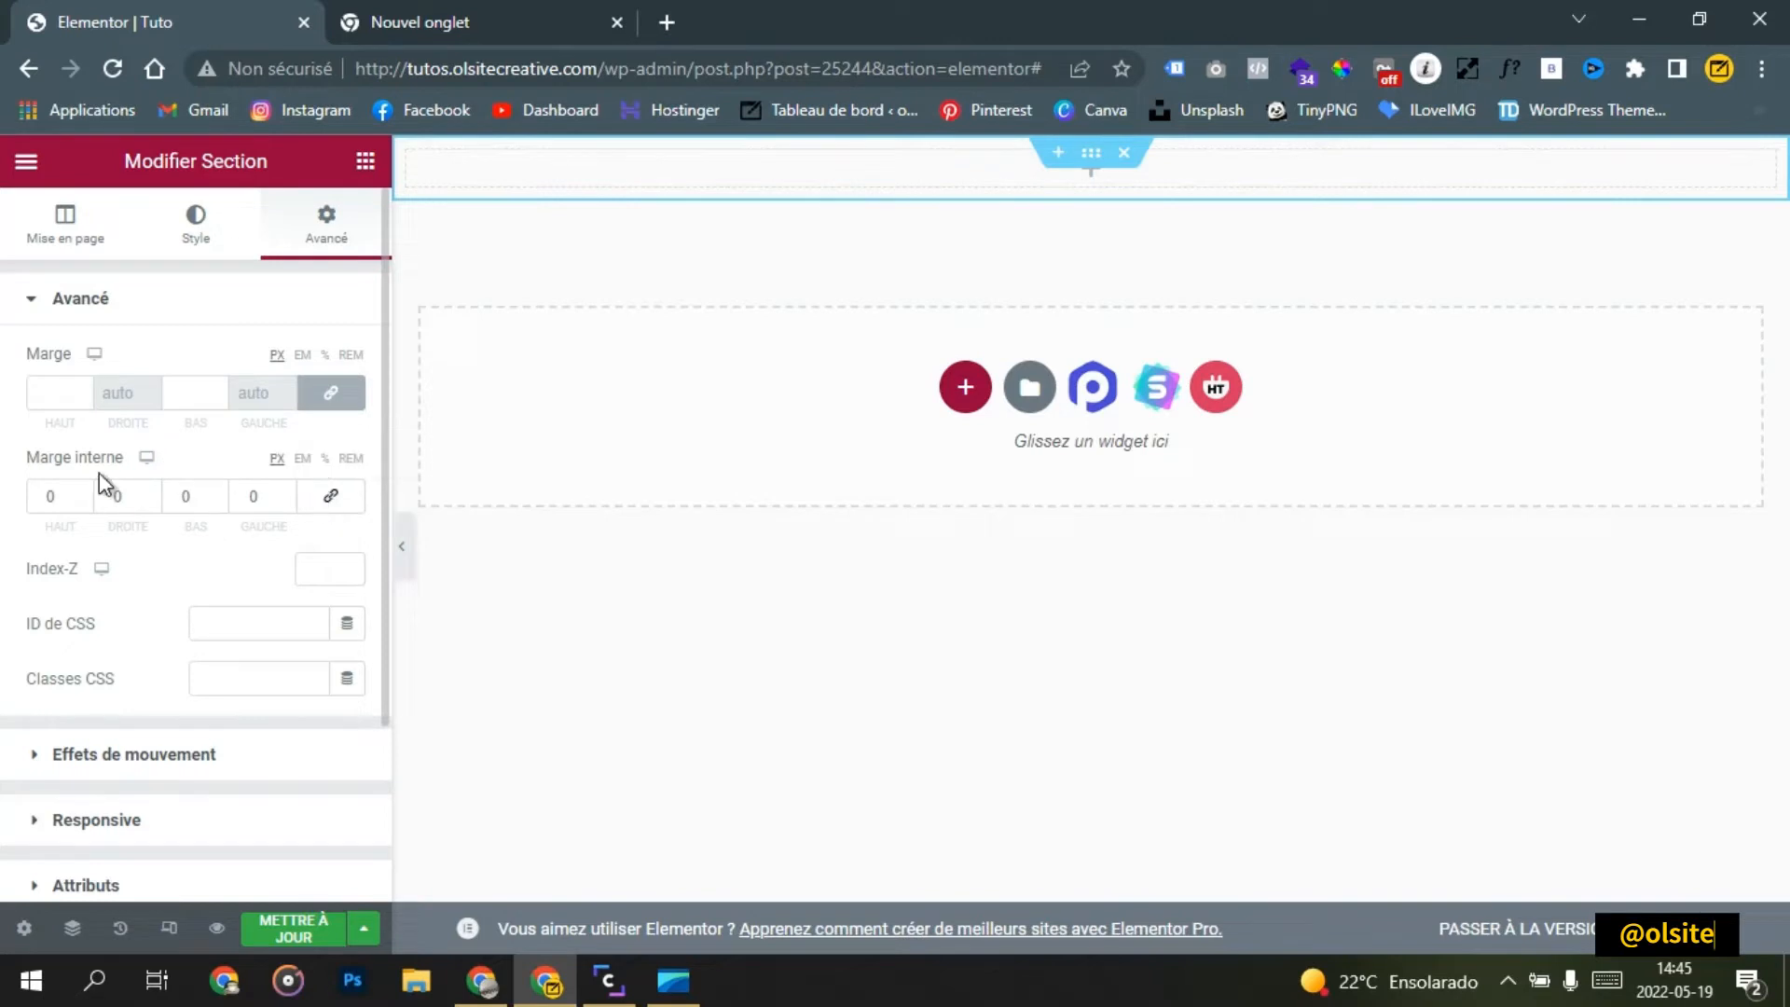
pyautogui.click(67, 486)
pyautogui.write('30')
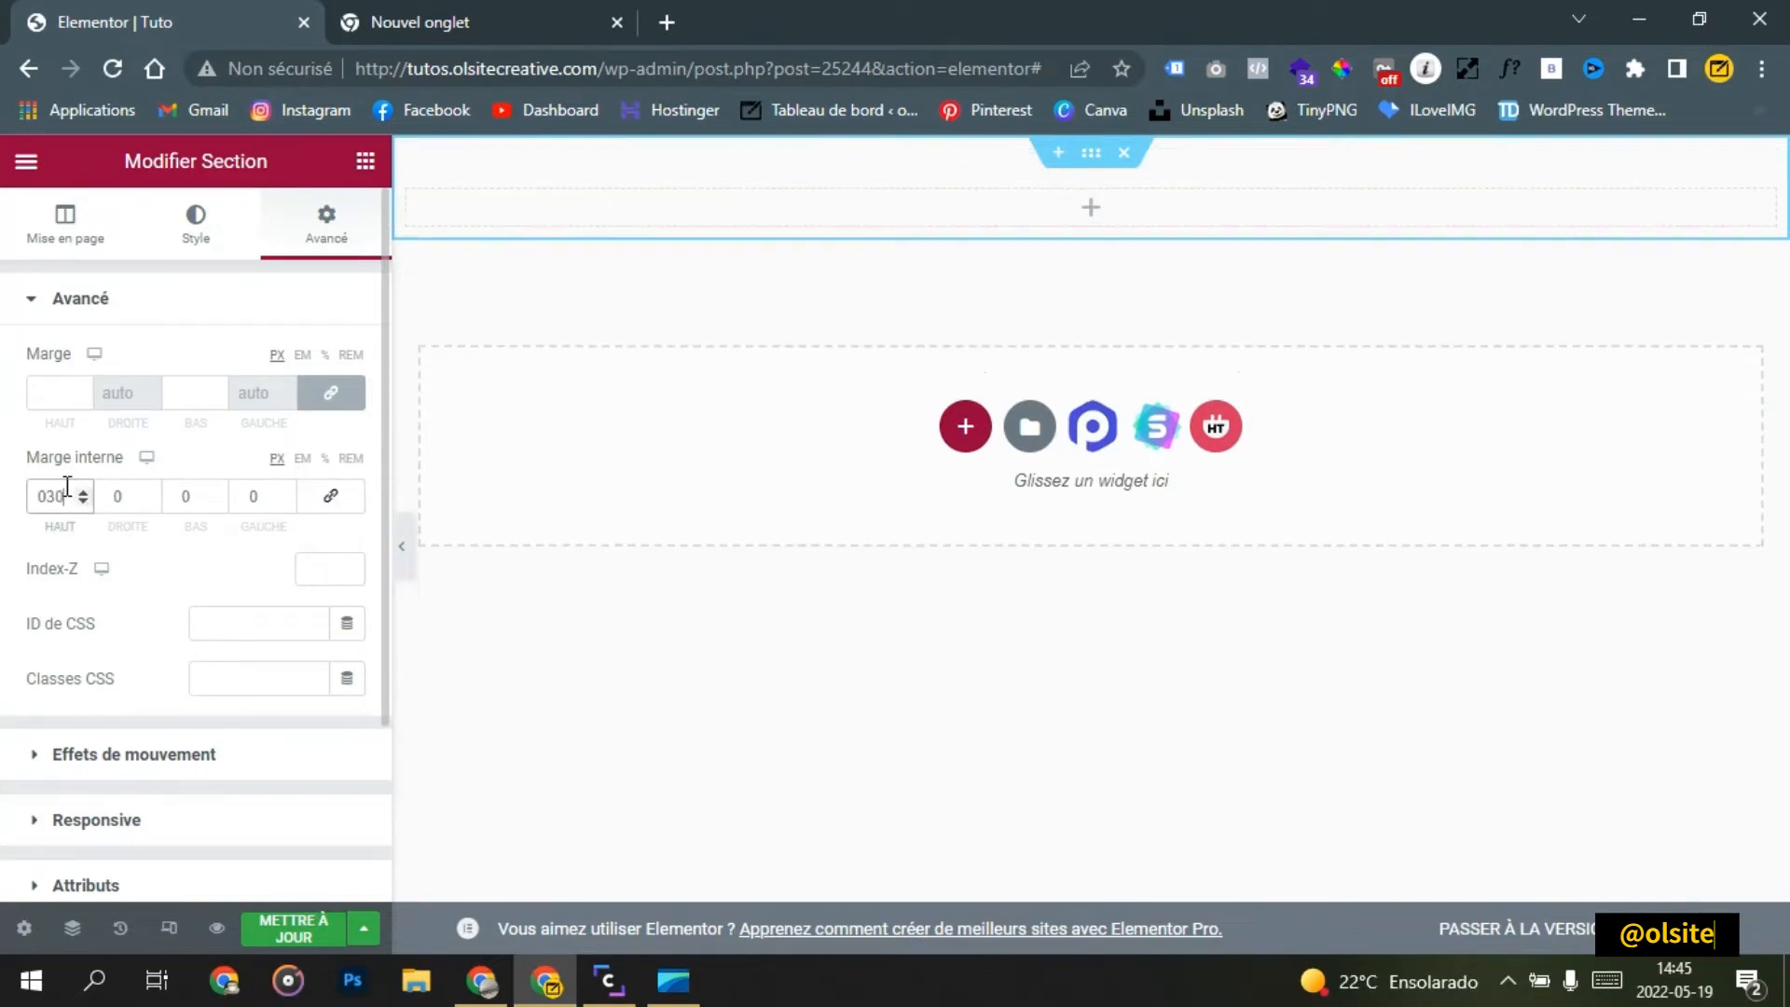
pyautogui.click(200, 506)
pyautogui.write('30')
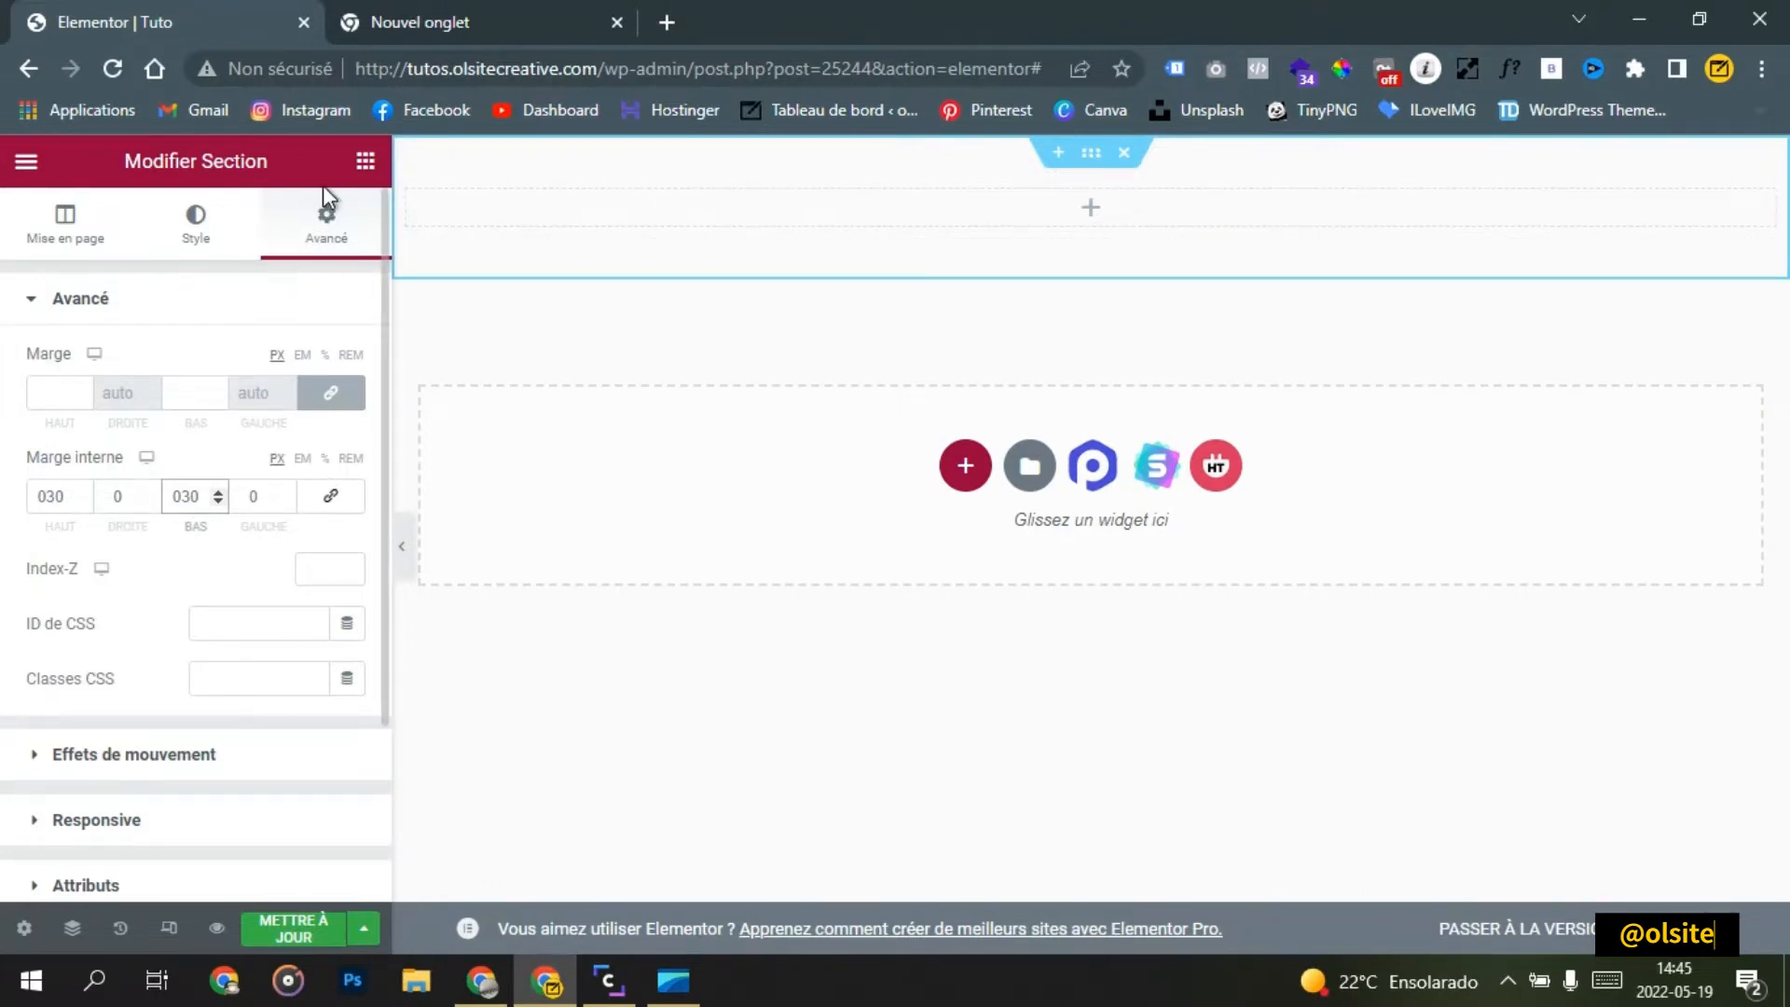
# Step: Insert an inner section into the section and duplicate its first column to make three columns
pyautogui.click(364, 164)
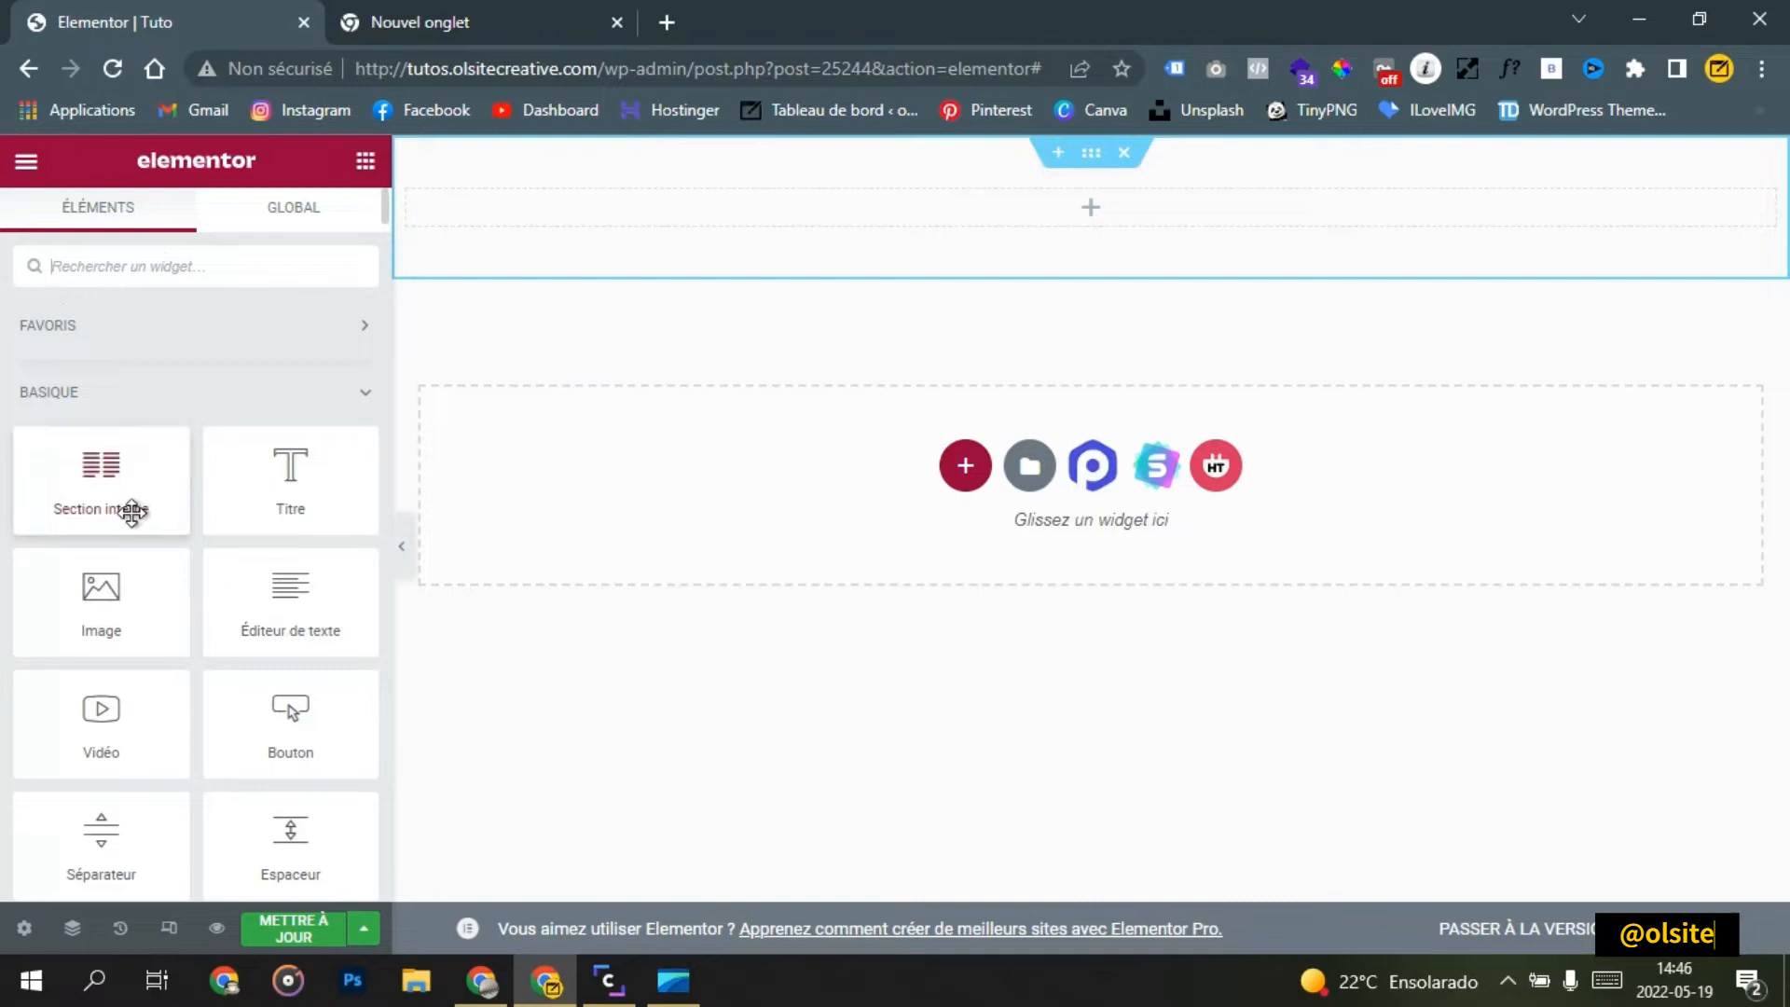
pyautogui.moveTo(453, 280); pyautogui.dragTo(667, 208)
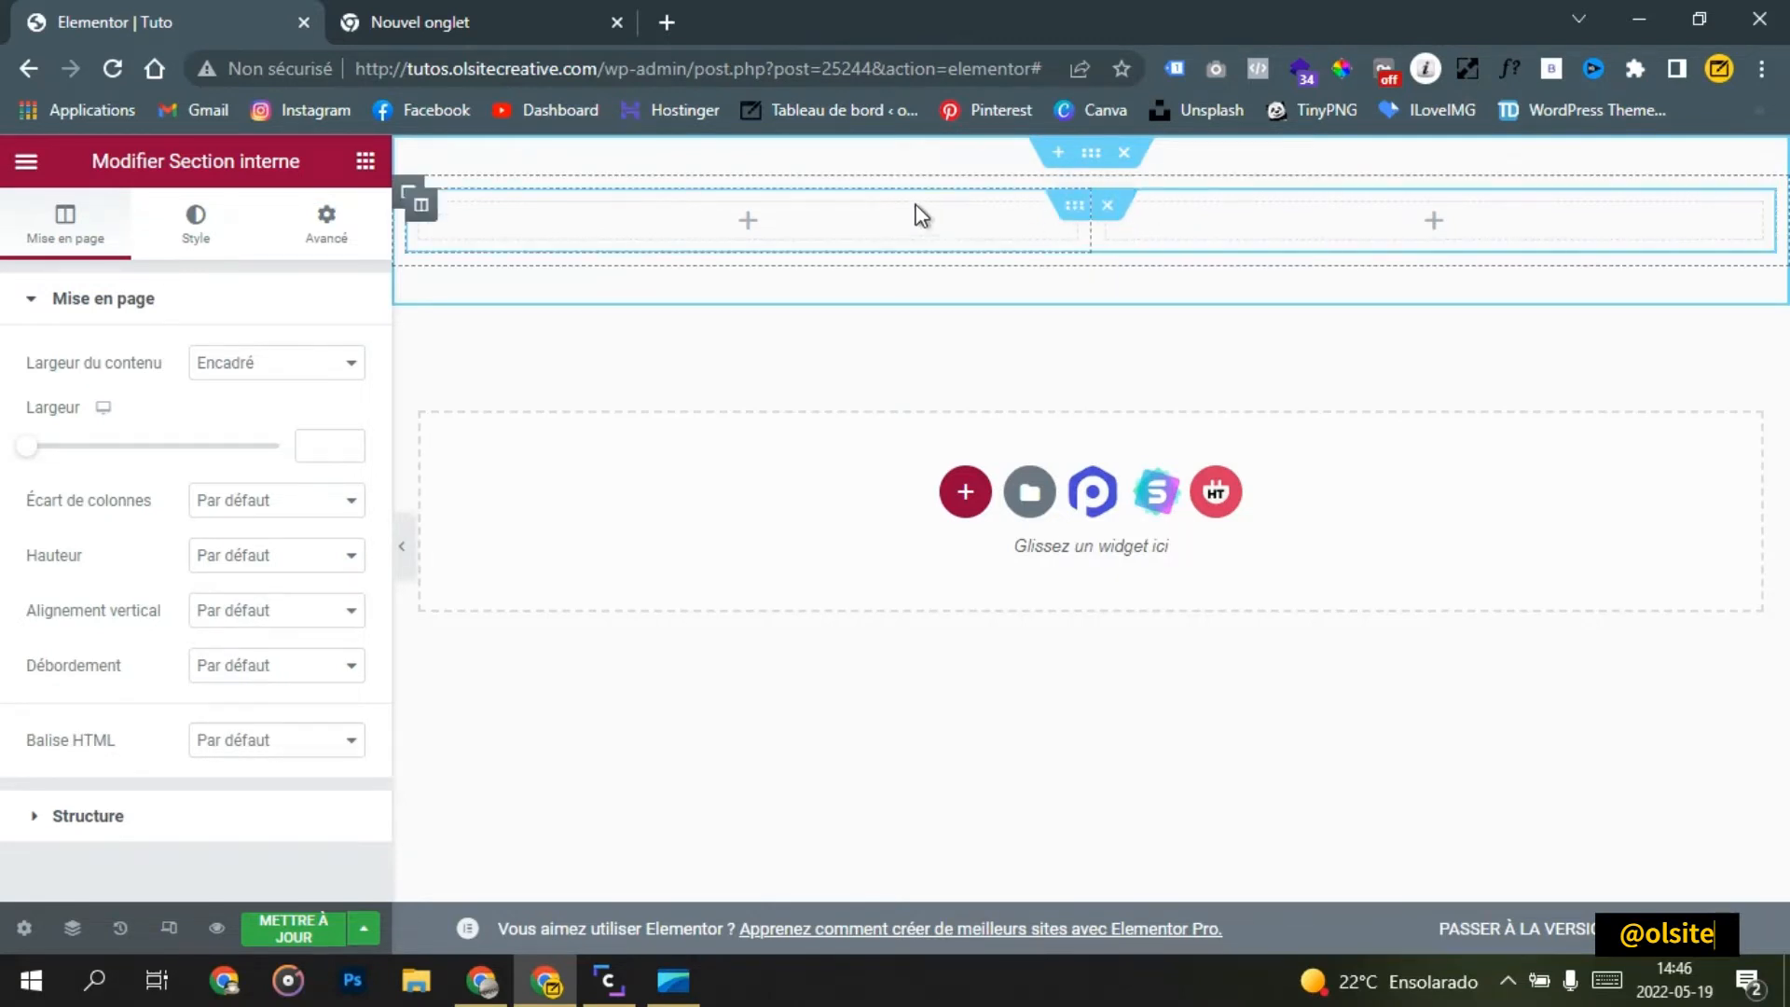
pyautogui.rightClick(421, 207)
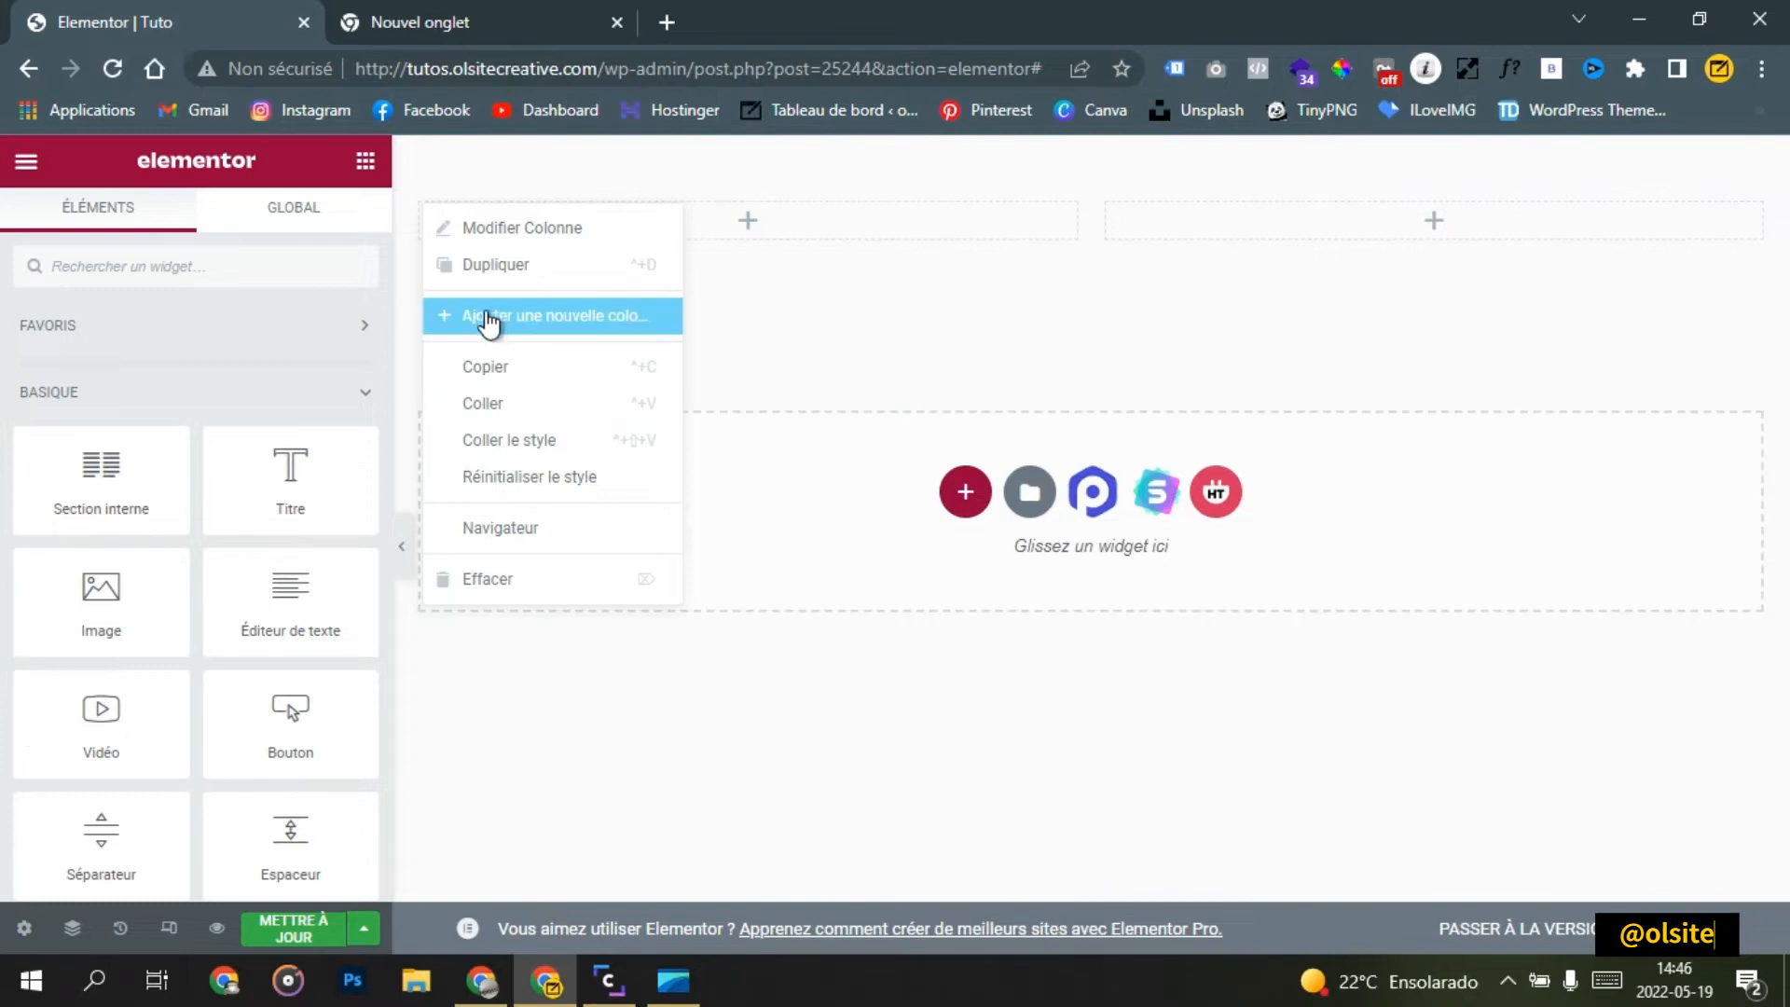
pyautogui.click(499, 268)
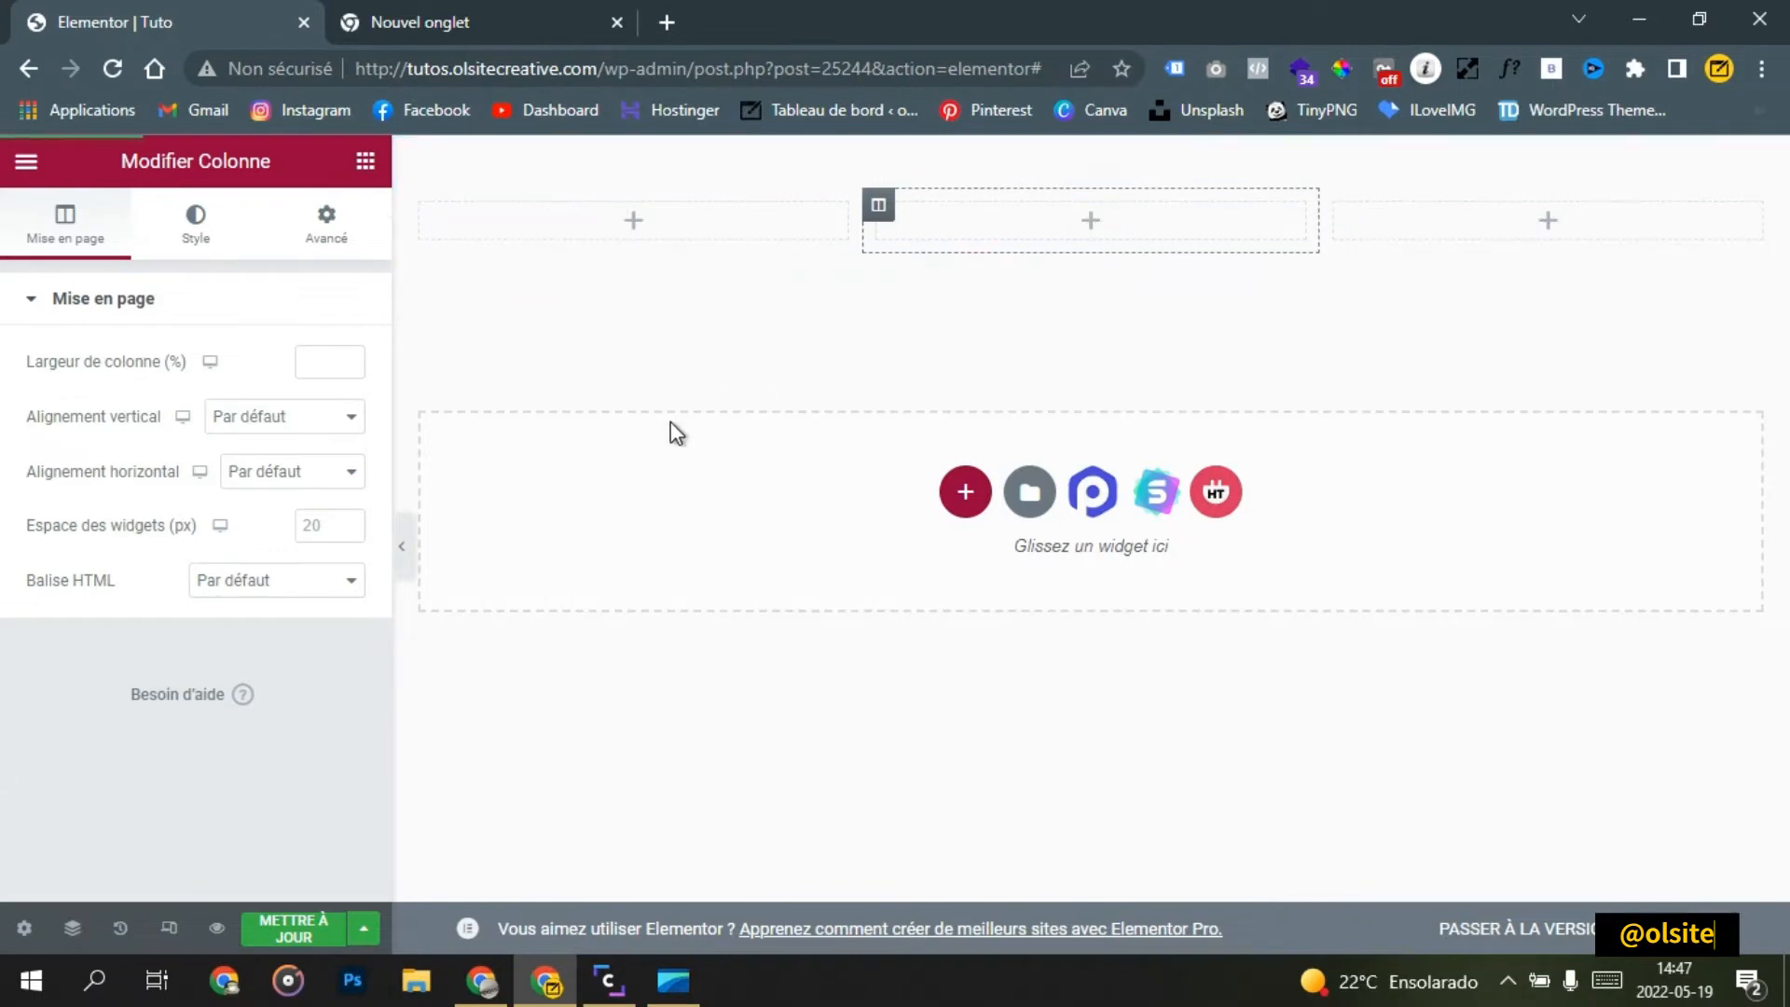
# Step: Place the HT Scroll Image widget in the first inner column and open the media chooser for its image
pyautogui.click(460, 988)
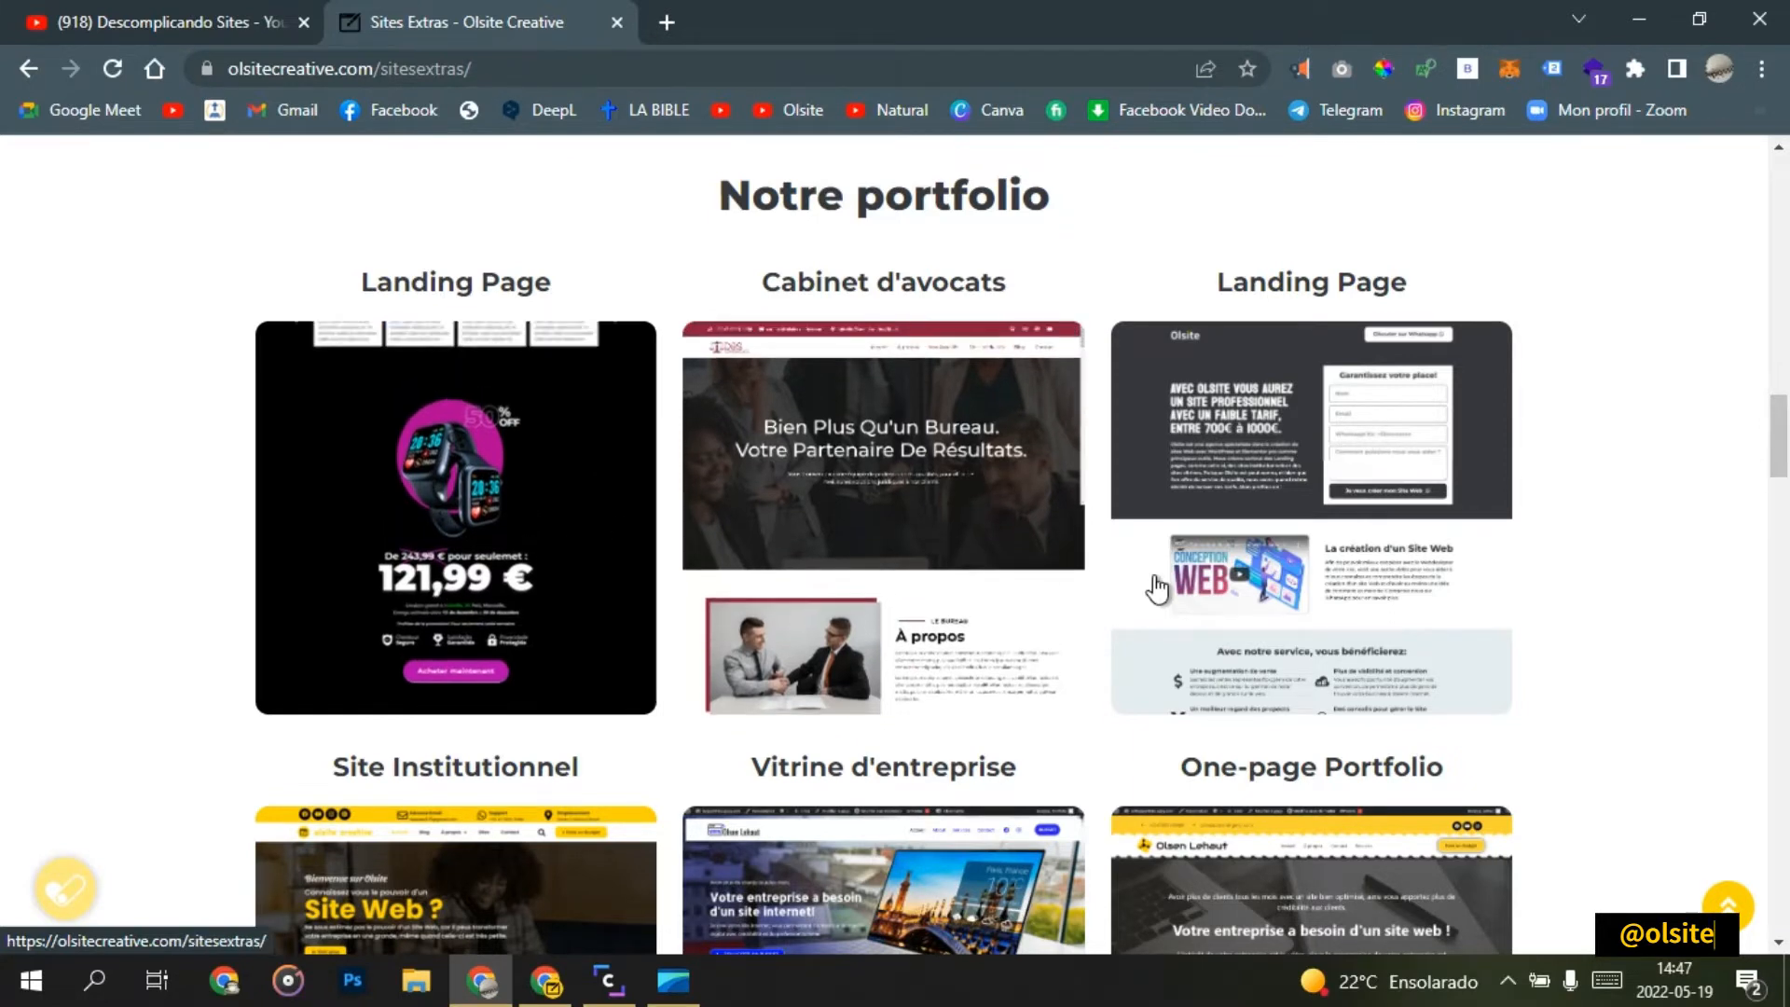
pyautogui.click(545, 979)
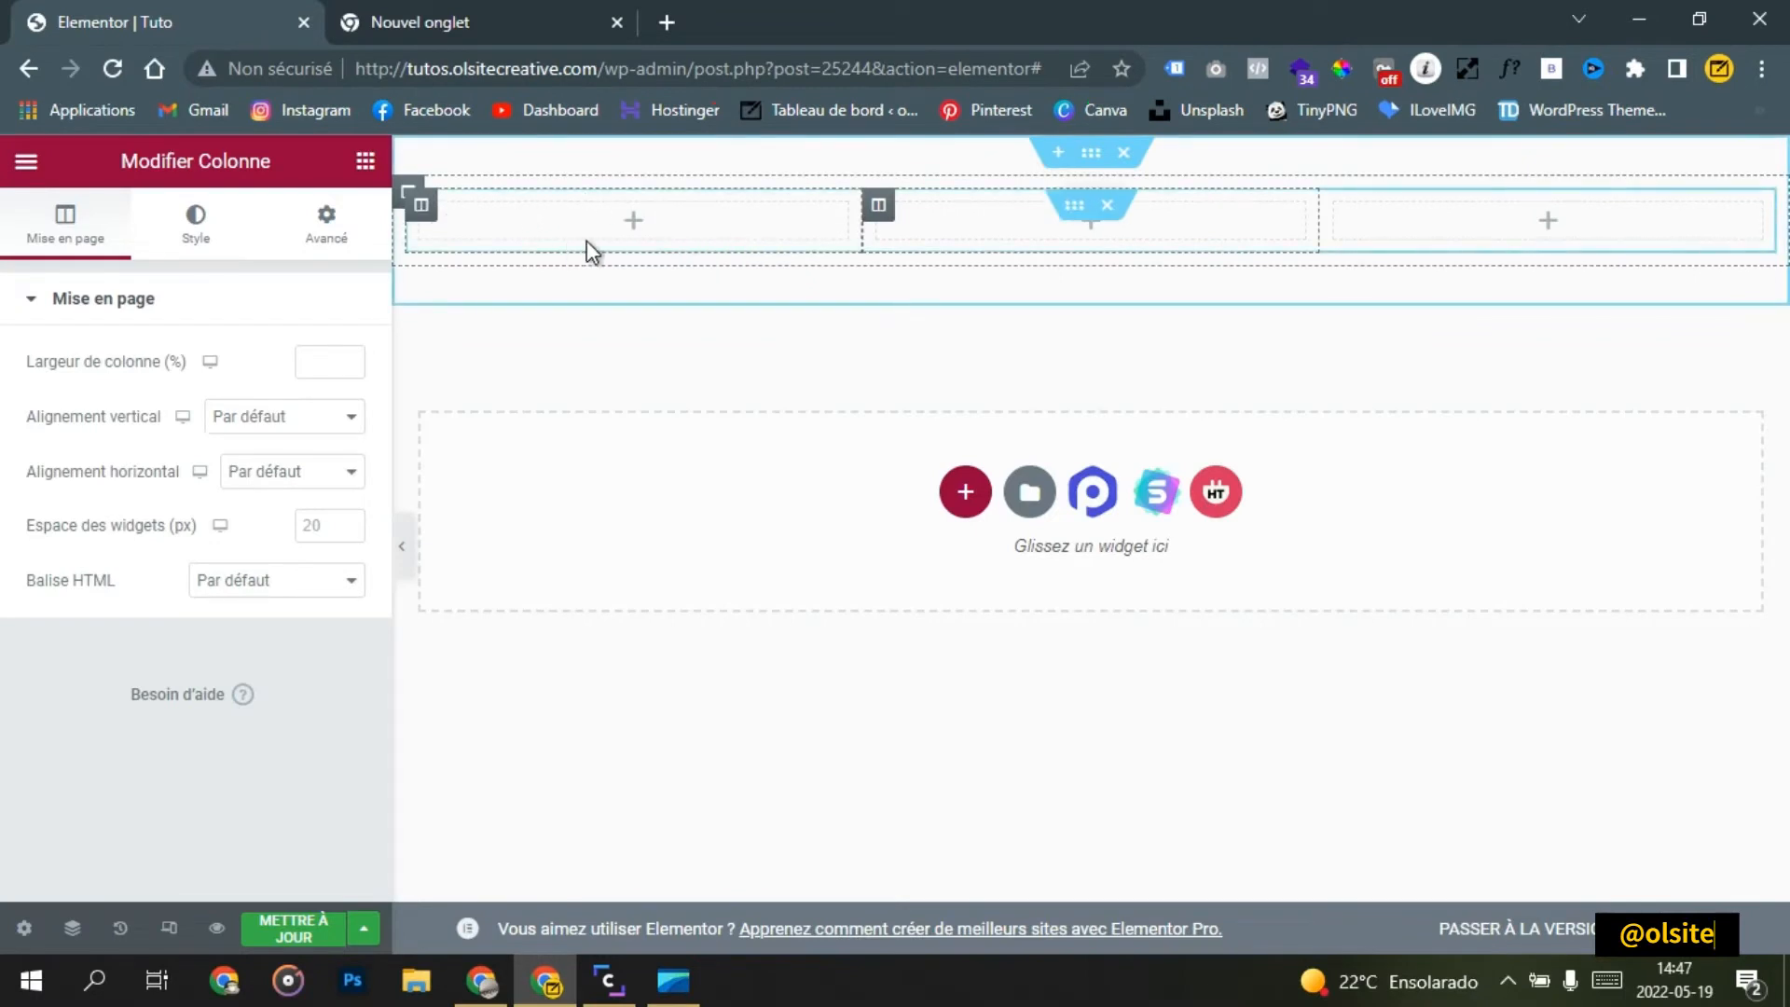
pyautogui.click(366, 163)
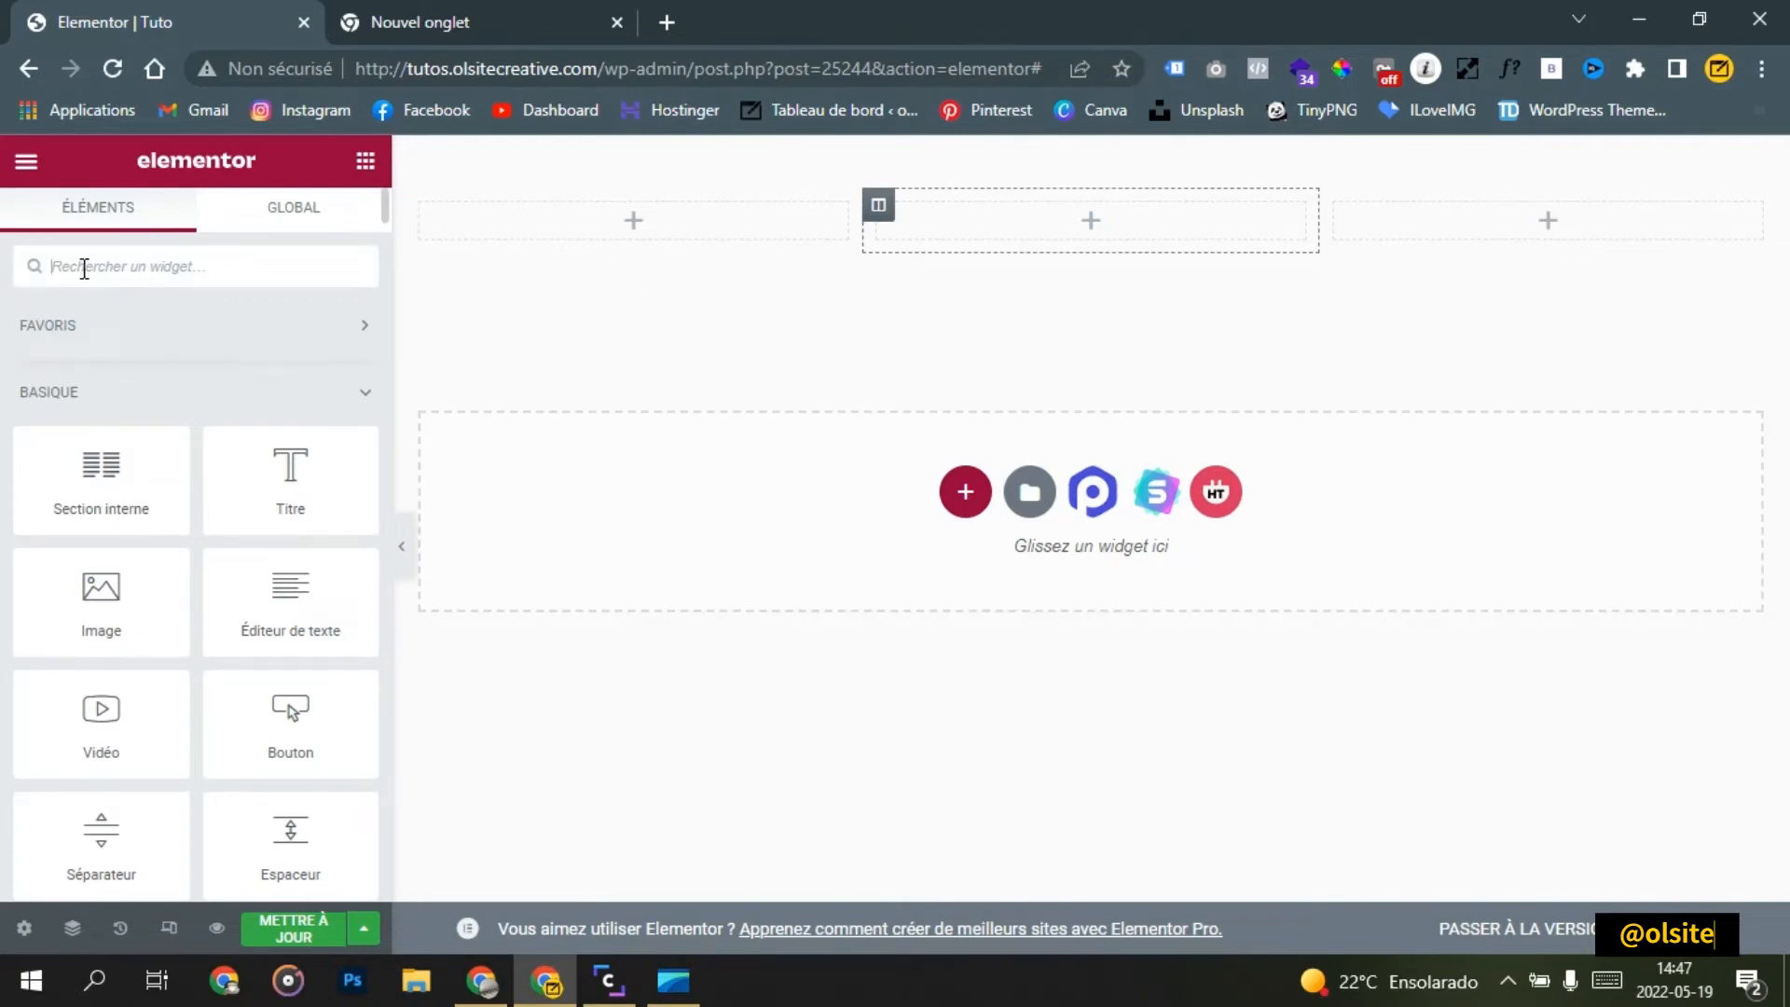
pyautogui.write('scr')
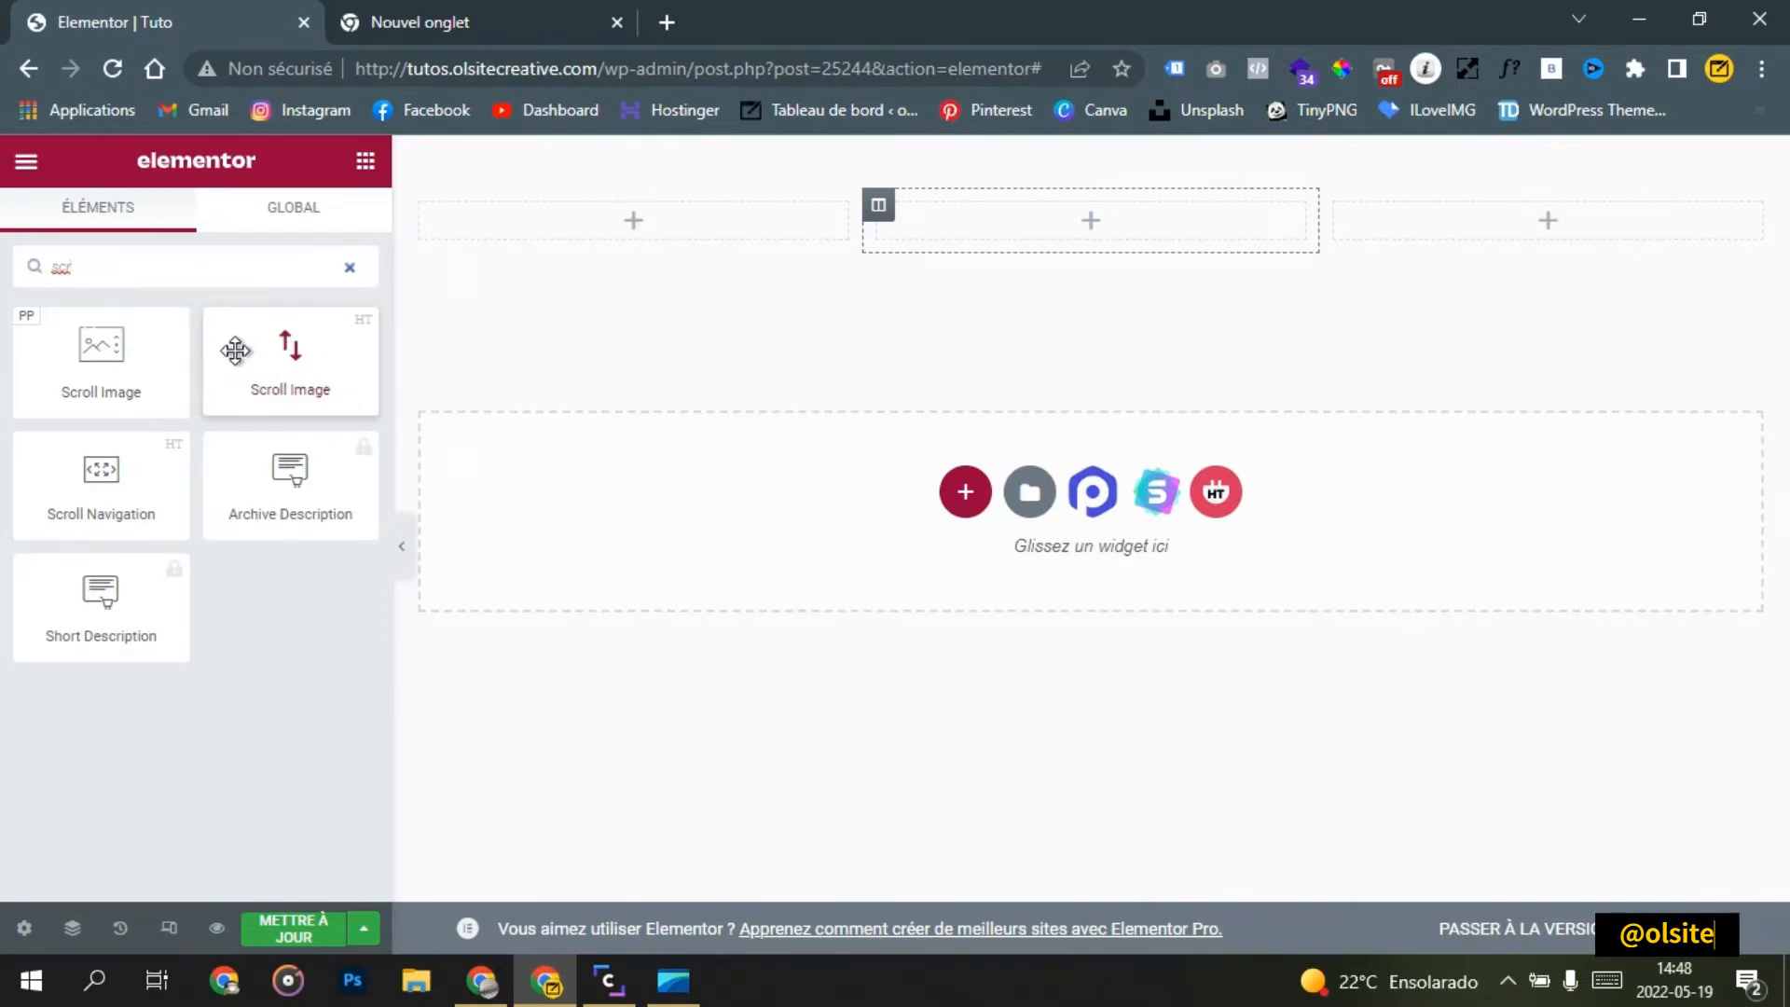
pyautogui.moveTo(234, 351); pyautogui.dragTo(569, 223)
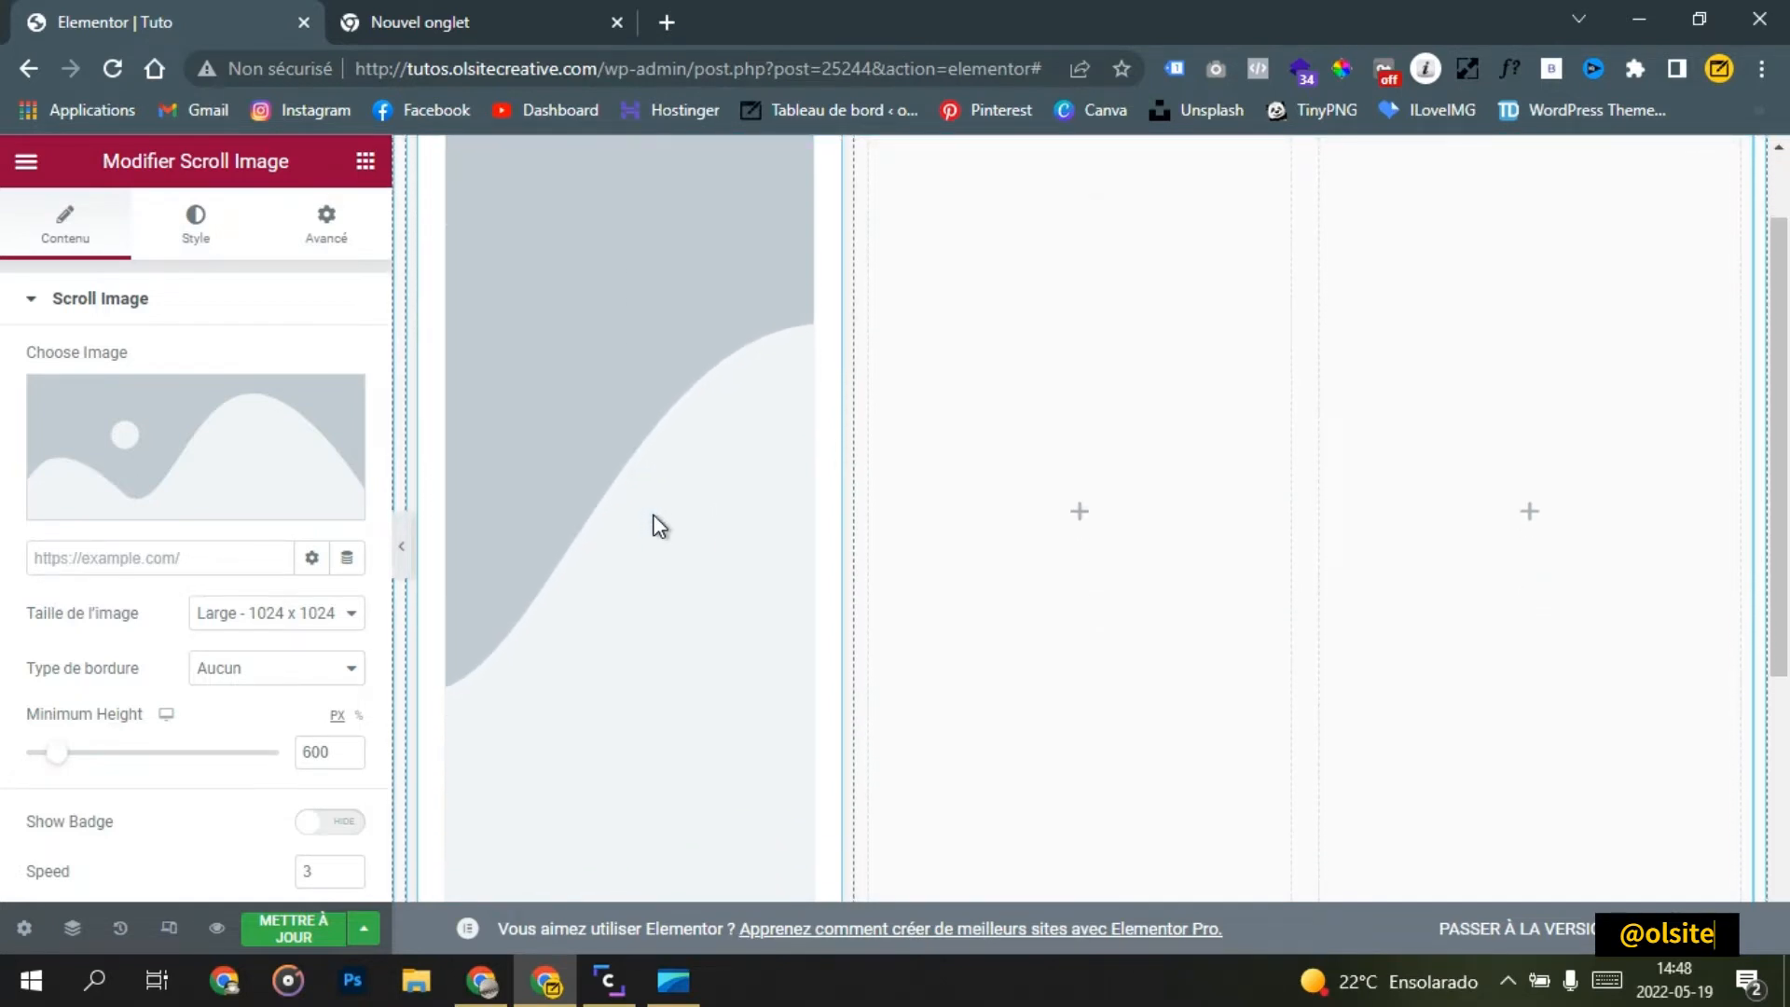
pyautogui.click(199, 455)
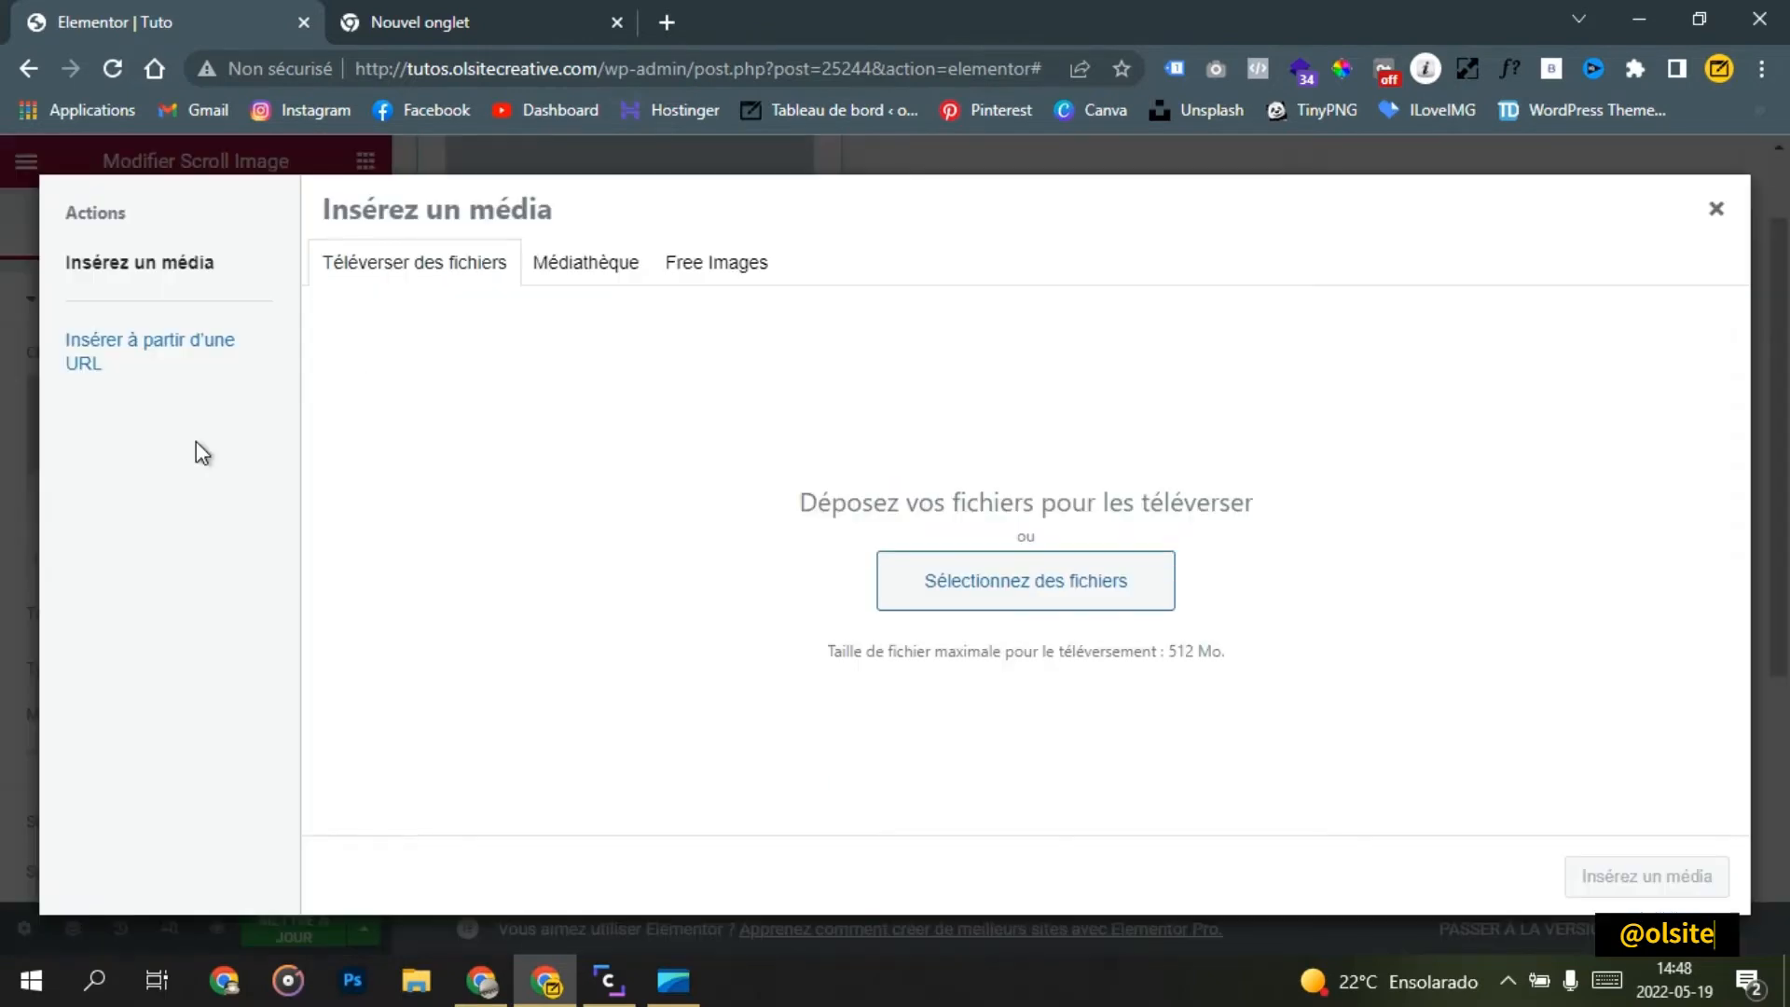
# Step: Look through the Sites Extras reference page from its upper sections down to the footer
pyautogui.click(492, 980)
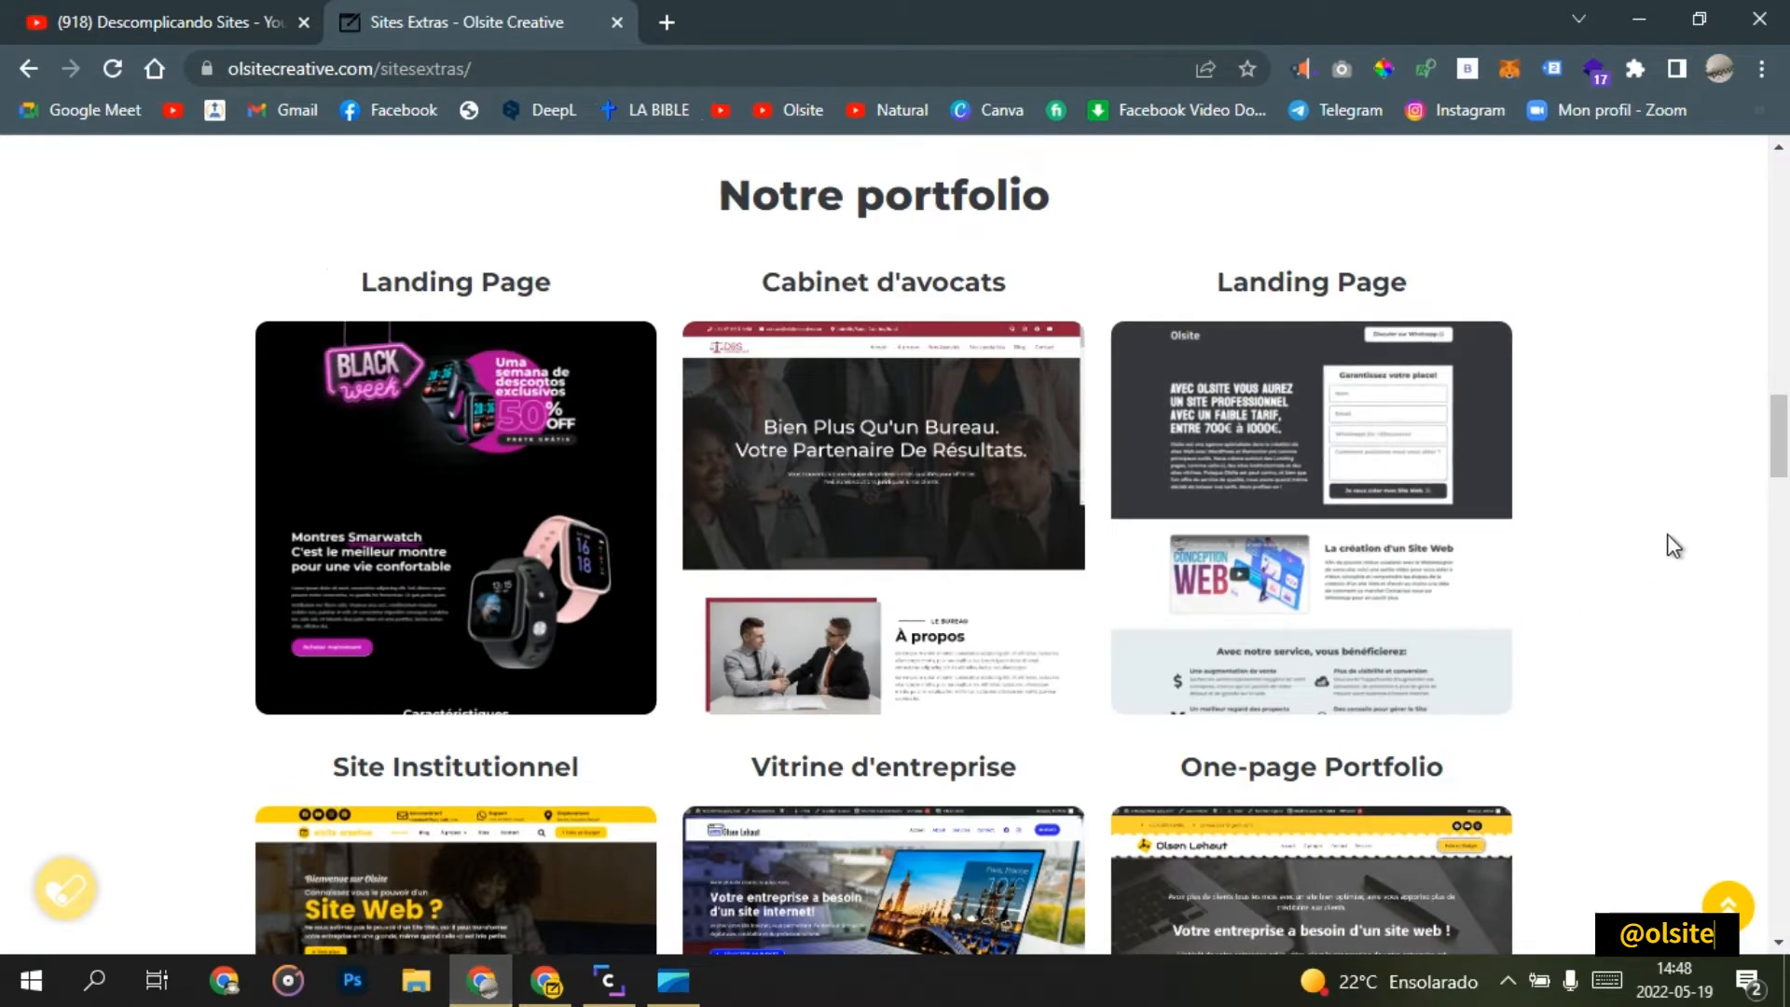
pyautogui.scroll(10, 1680, 504)
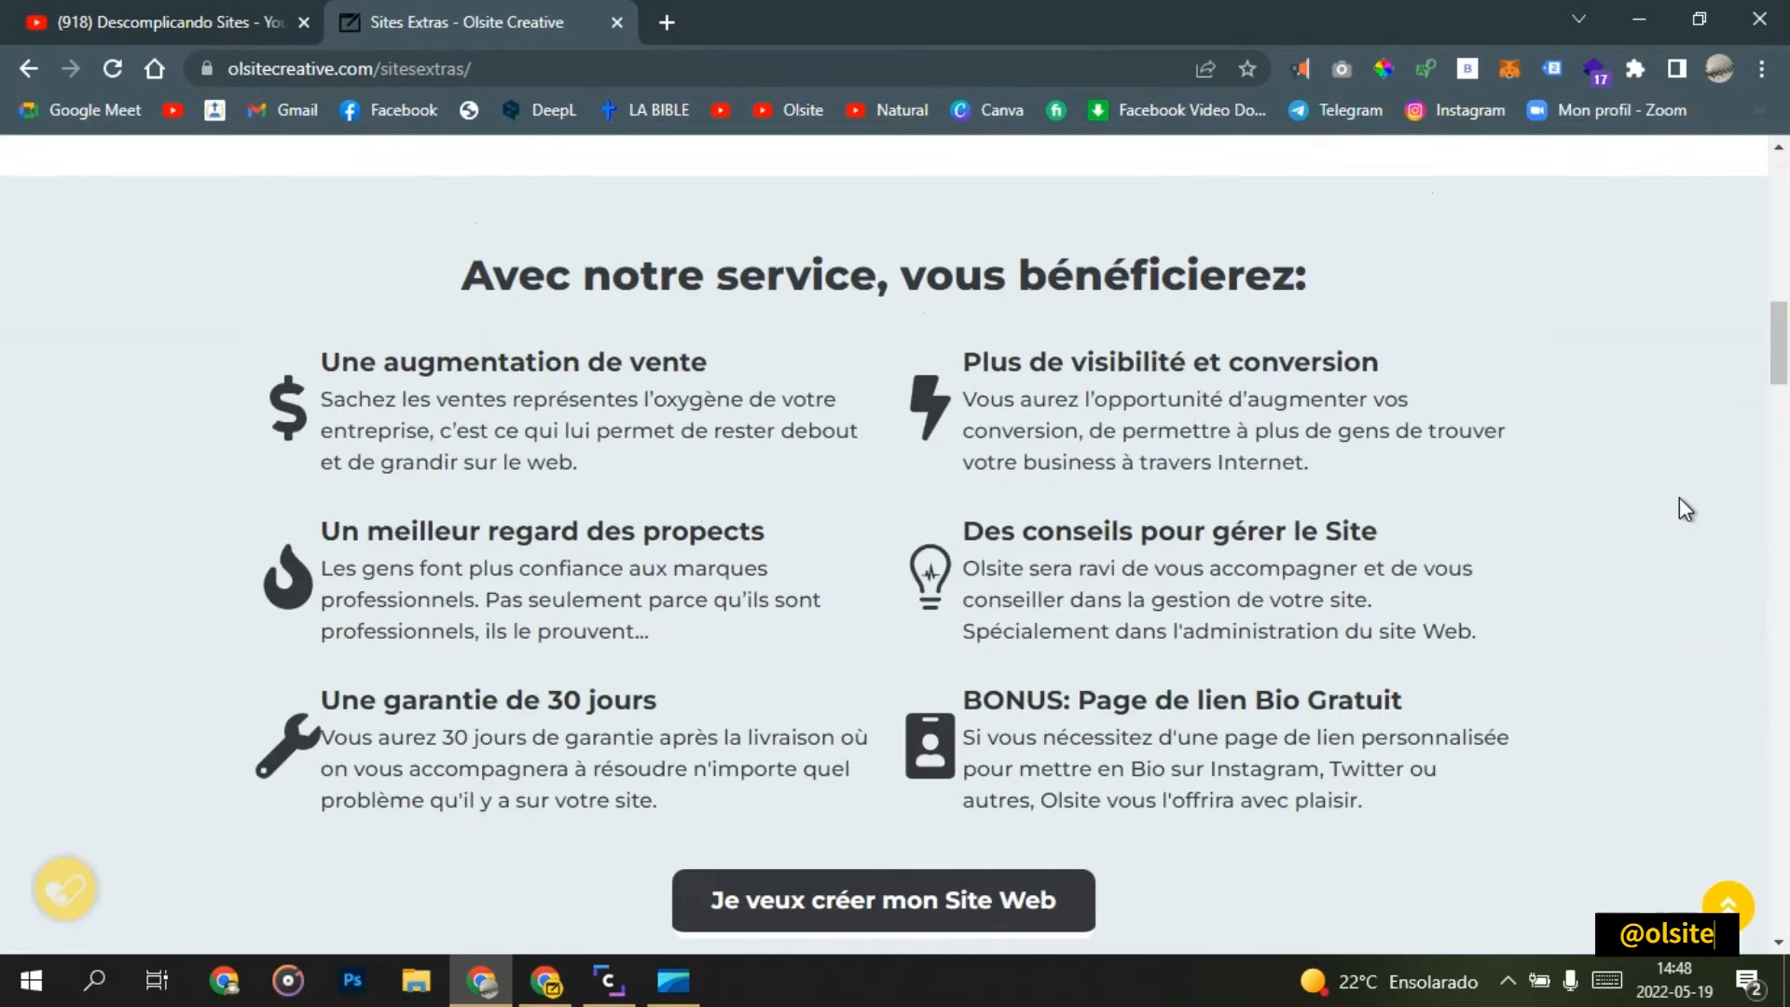
pyautogui.scroll(15, 1680, 503)
pyautogui.scroll(-12, 1680, 503)
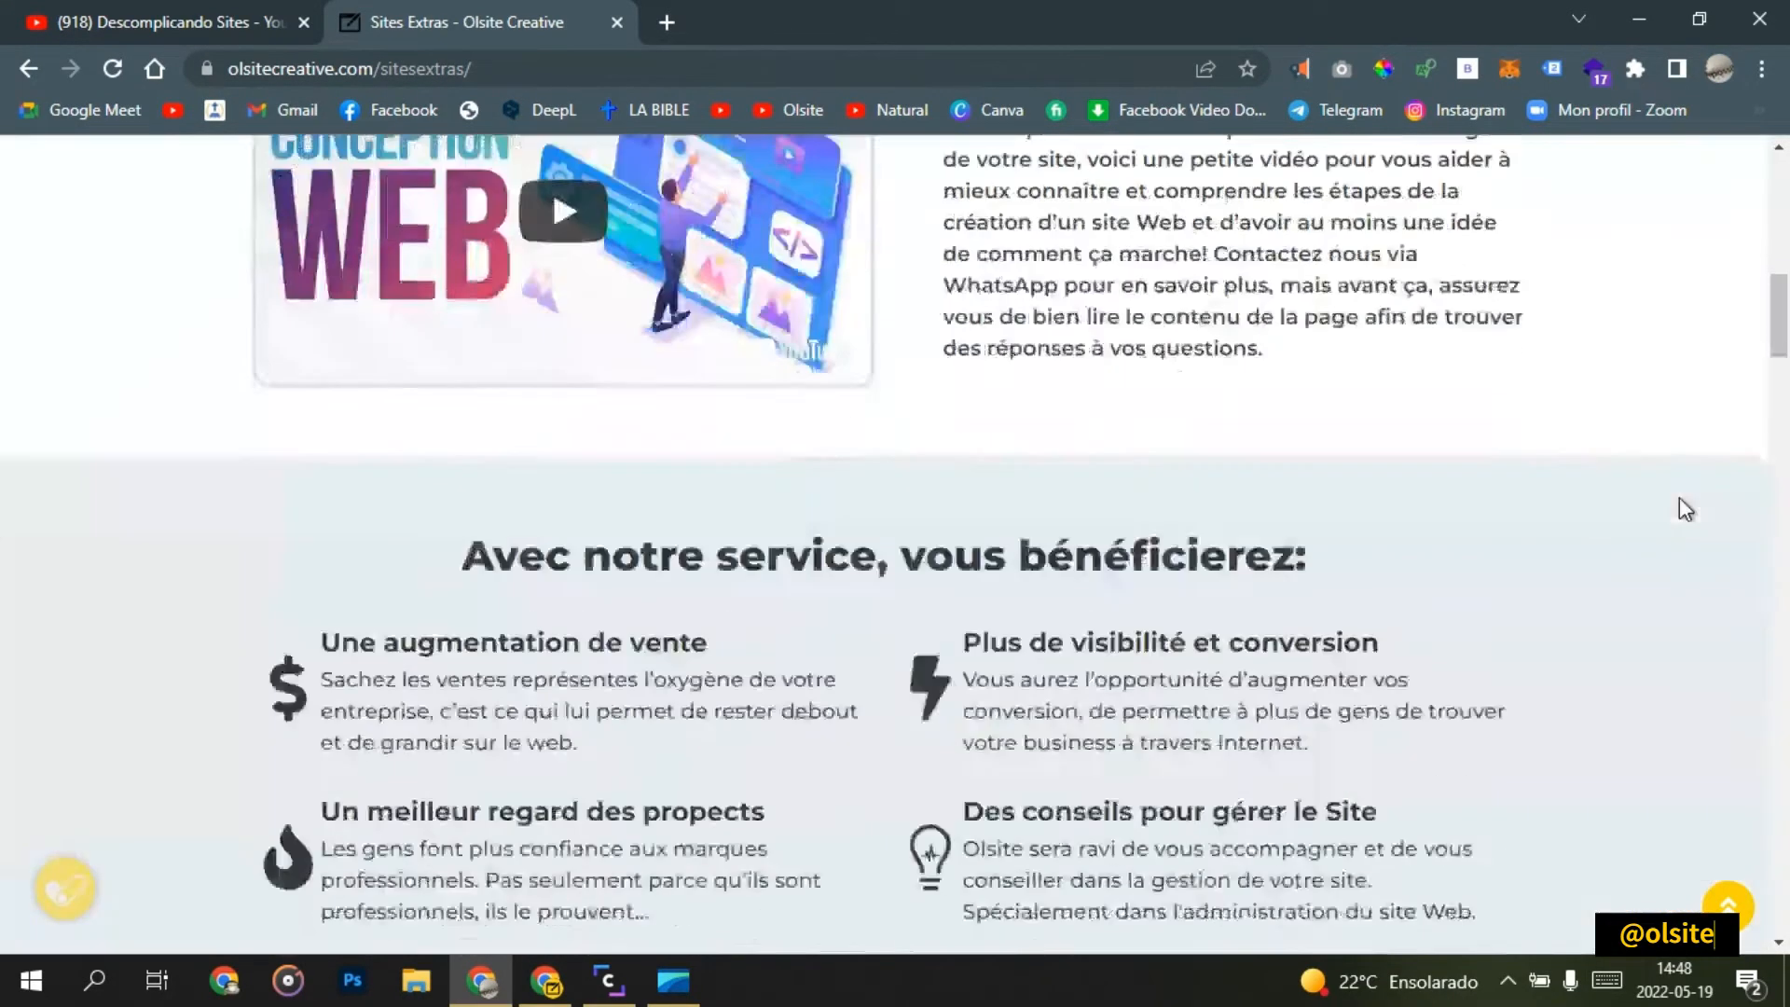
pyautogui.scroll(-20, 1680, 502)
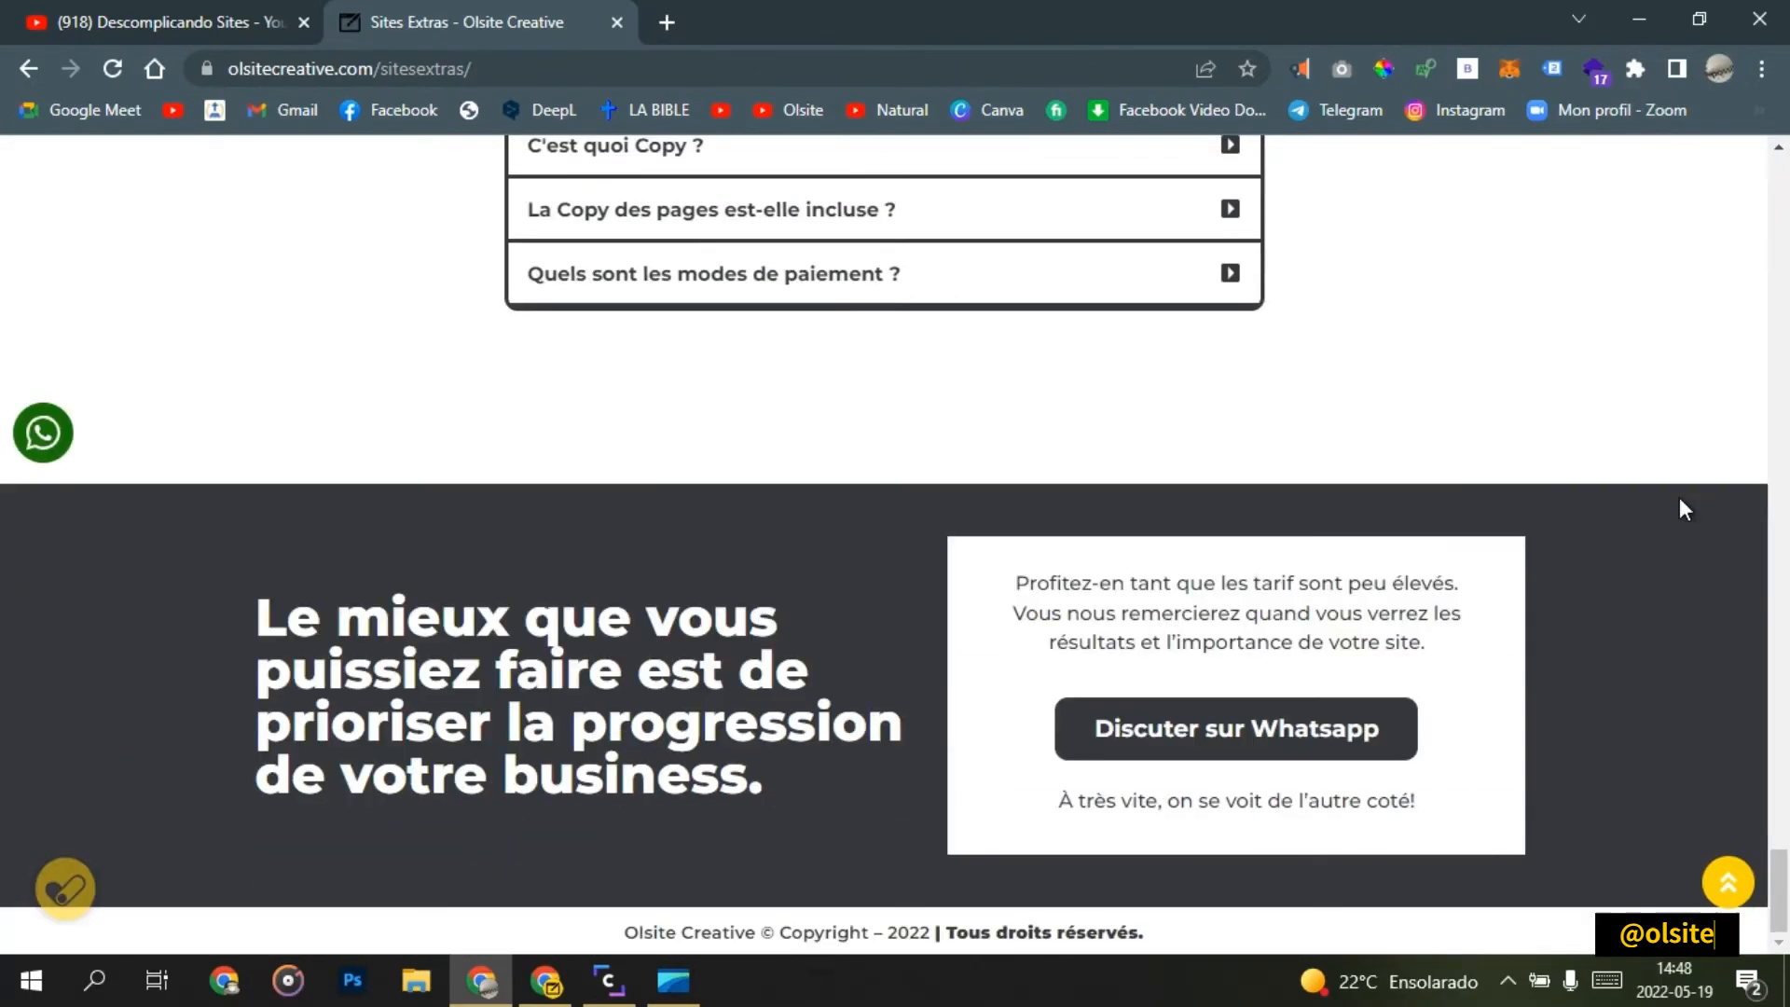
# Step: Capture the whole Sites Extras page with the GoFullPage extension and save the capture as a PNG image in the Nova pasta folder
pyautogui.scroll(20, 1680, 501)
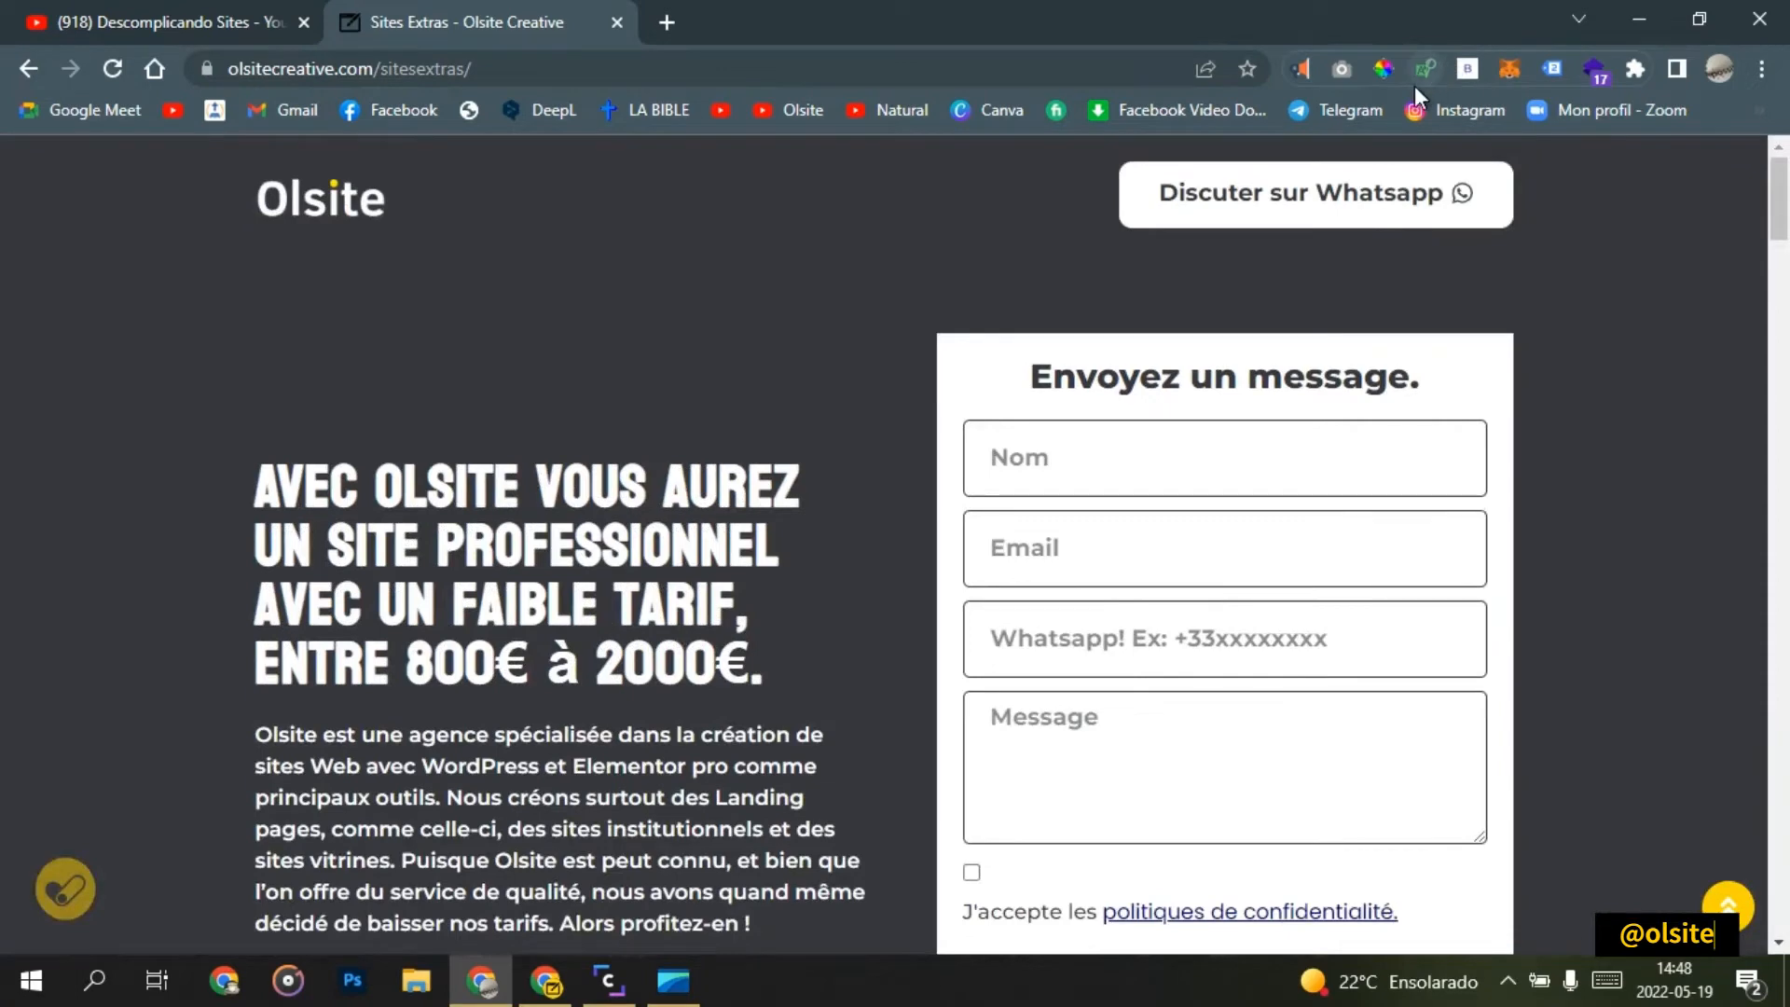
pyautogui.click(1339, 73)
pyautogui.click(1338, 71)
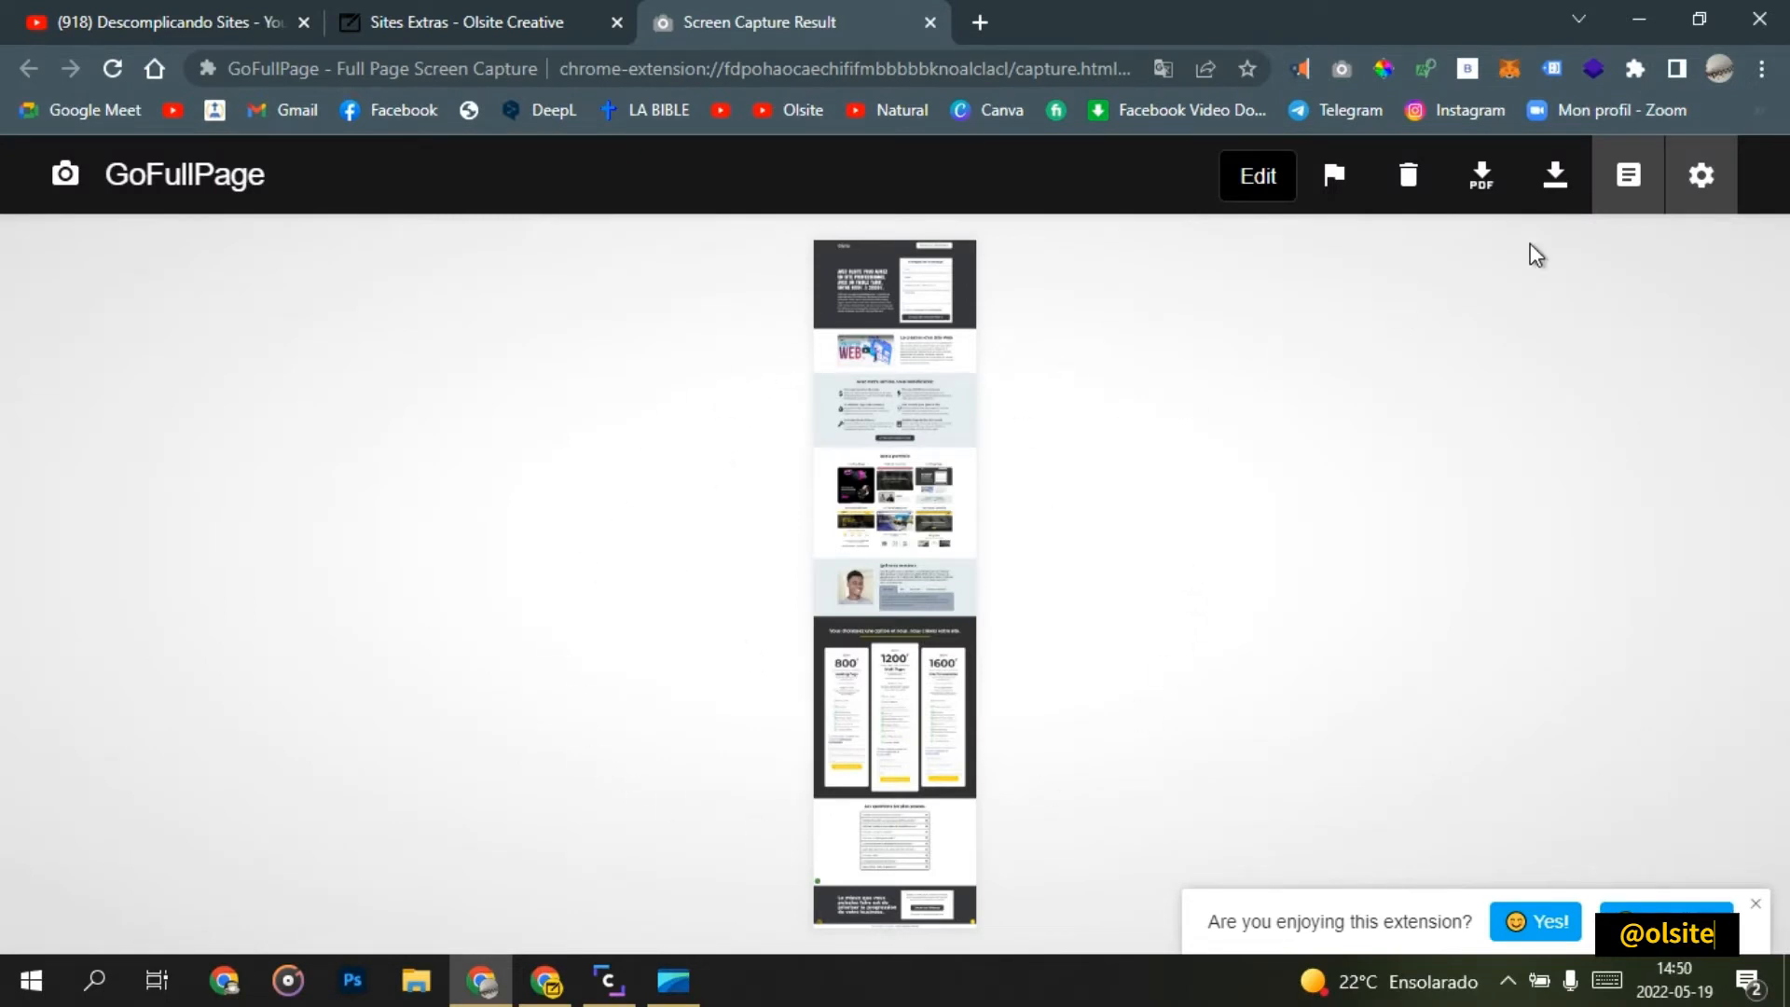
pyautogui.click(1553, 188)
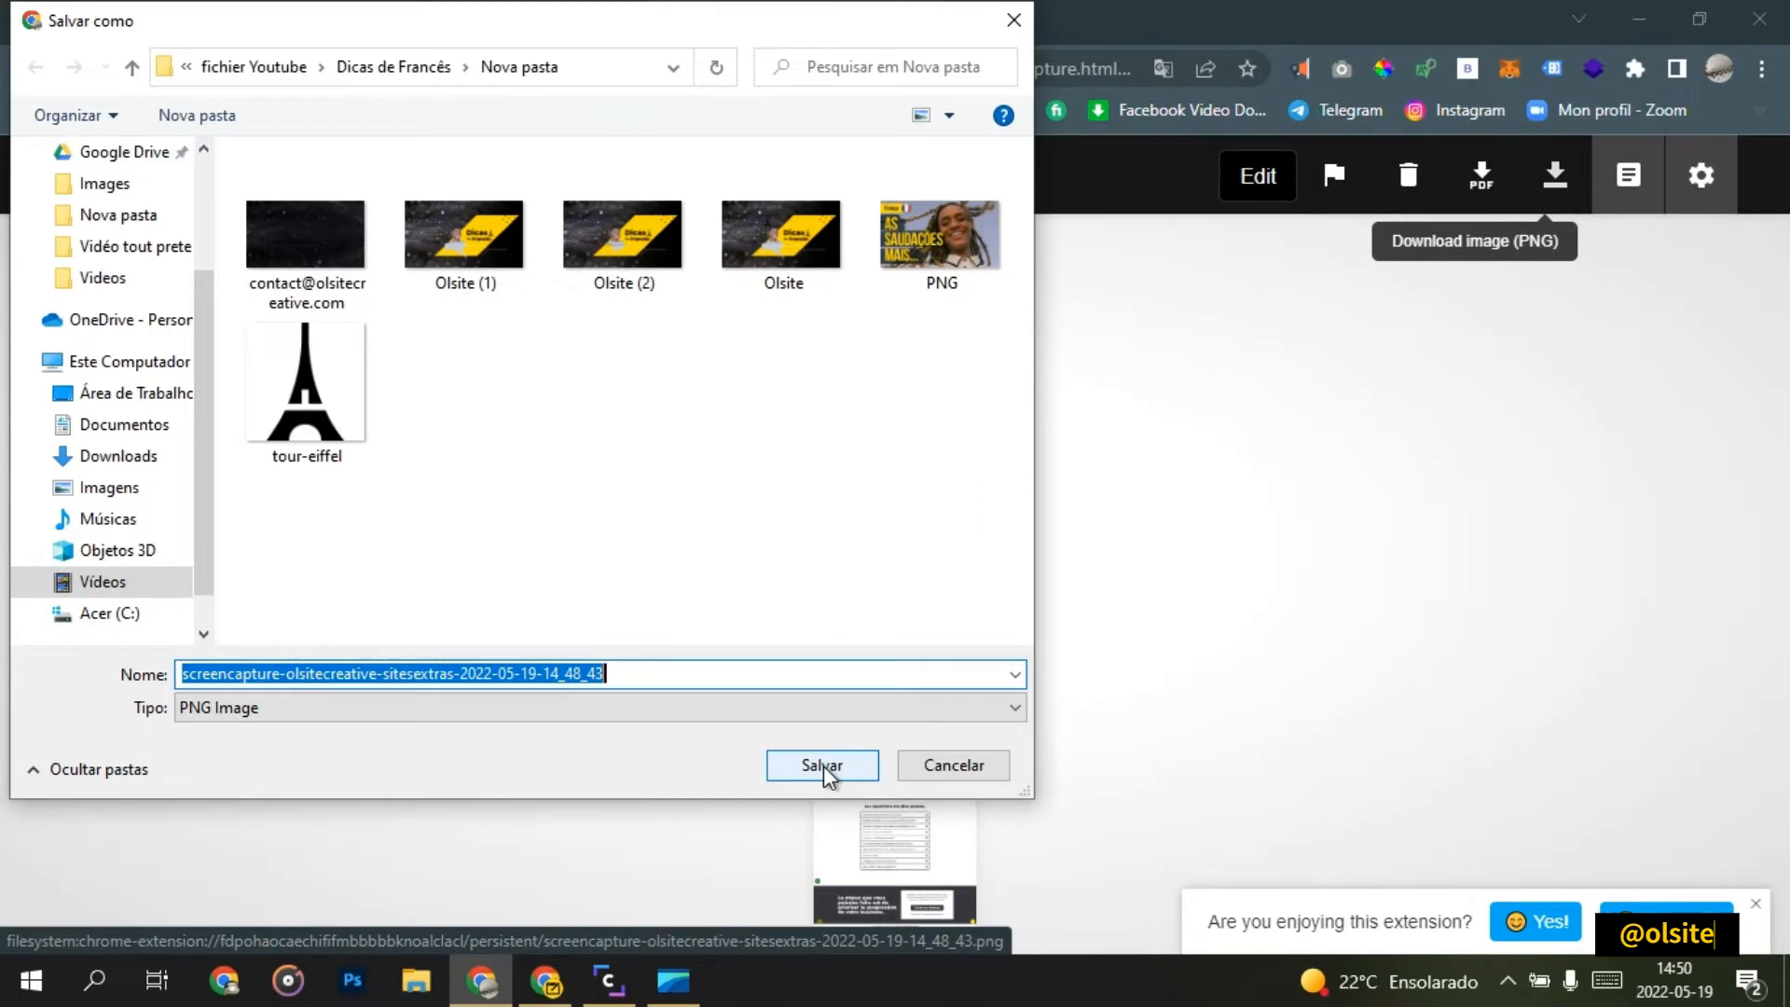
pyautogui.click(824, 765)
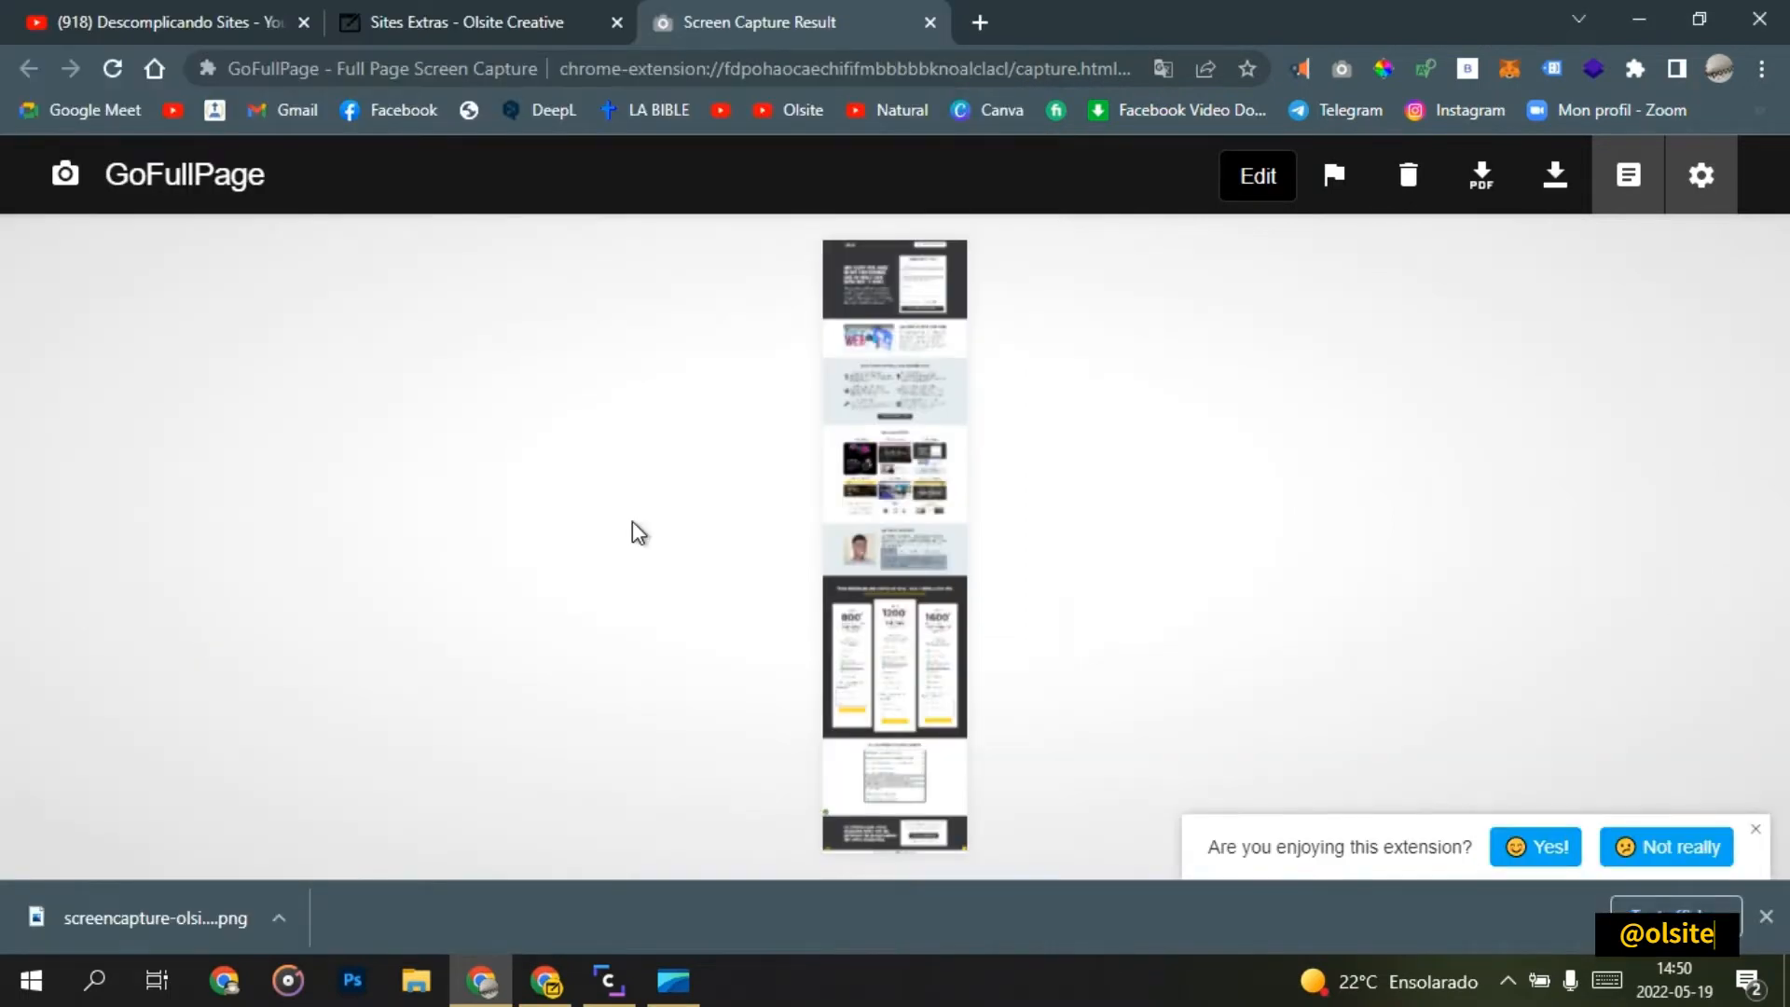
# Step: Switch to the other Chrome window, open iLoveIMG's image resizer and load the downloaded Sites Extras page capture into it
pyautogui.click(544, 980)
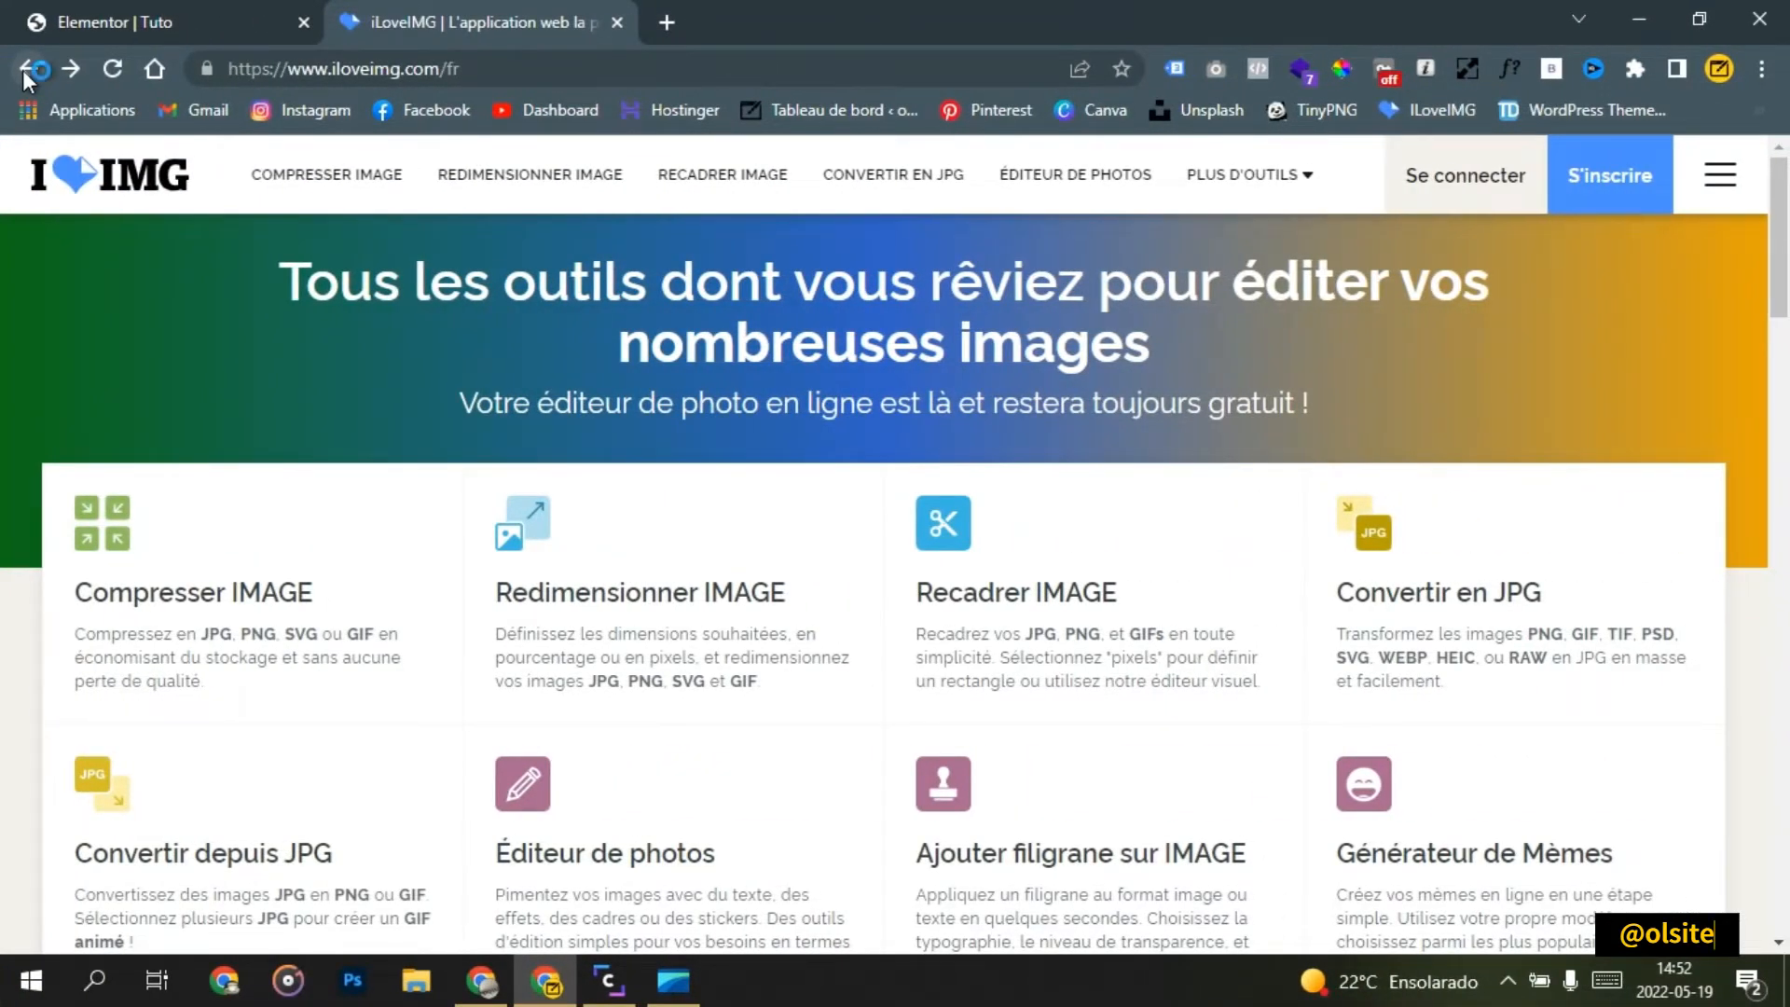
pyautogui.click(613, 604)
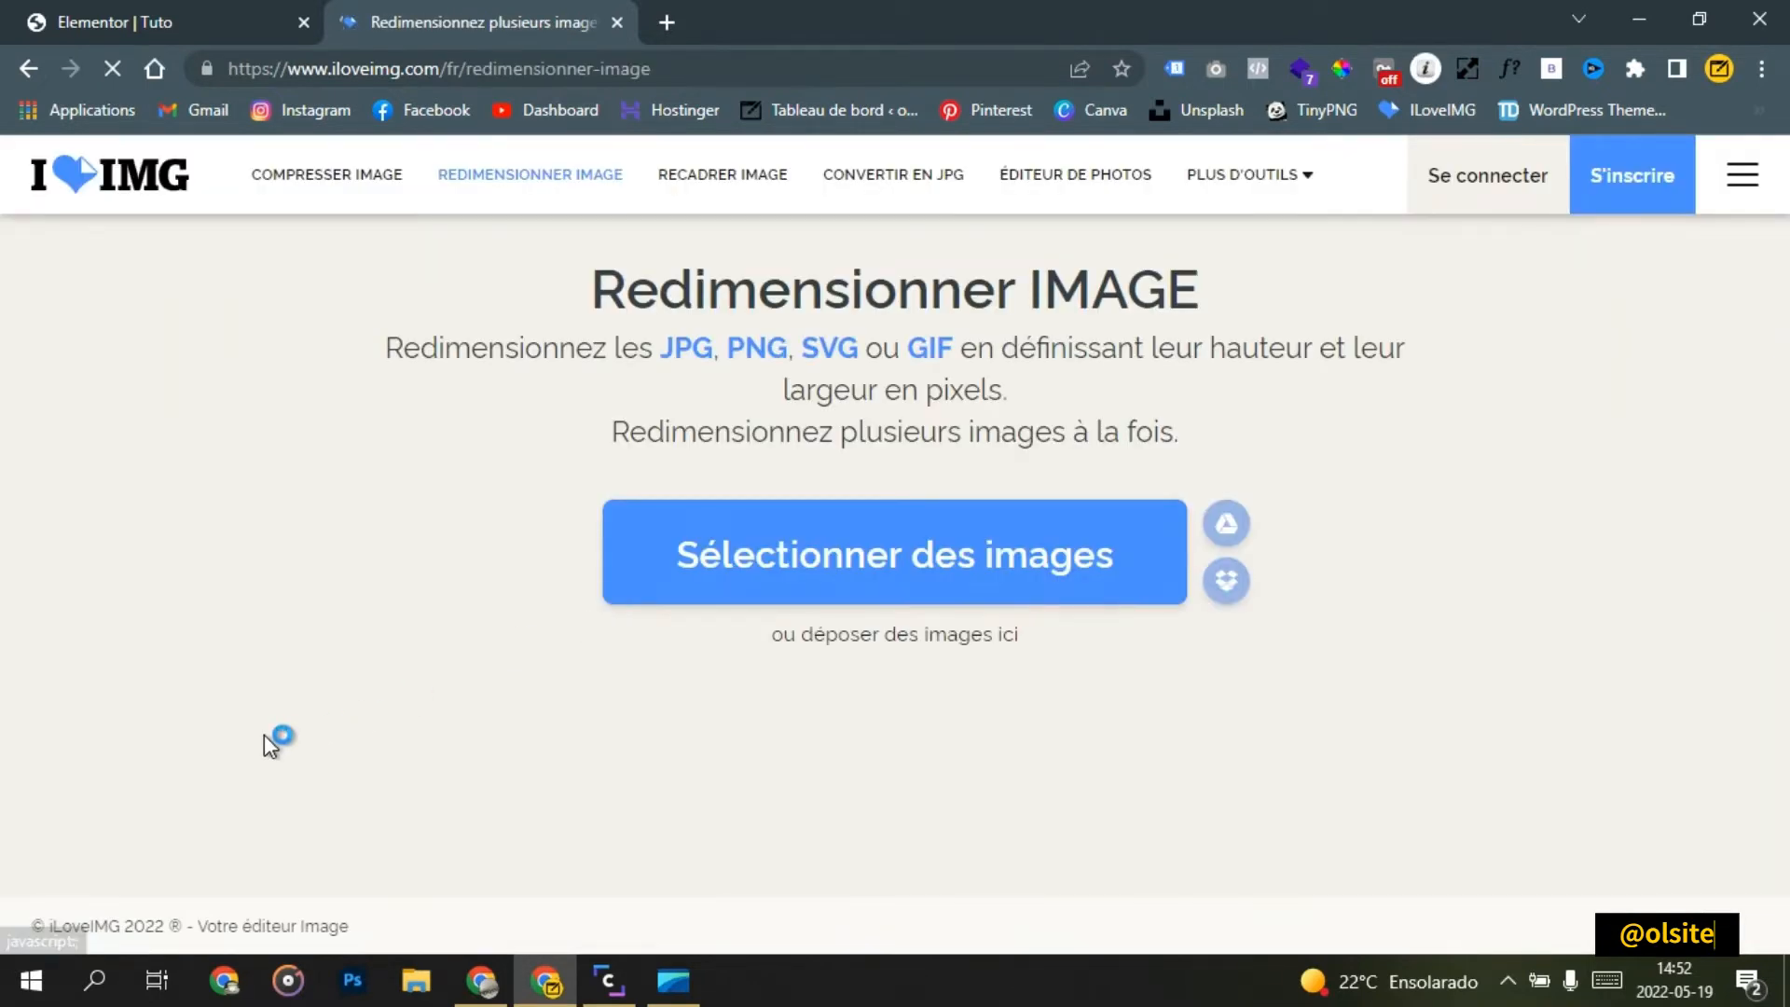
pyautogui.click(482, 984)
pyautogui.moveTo(109, 903); pyautogui.dragTo(834, 550)
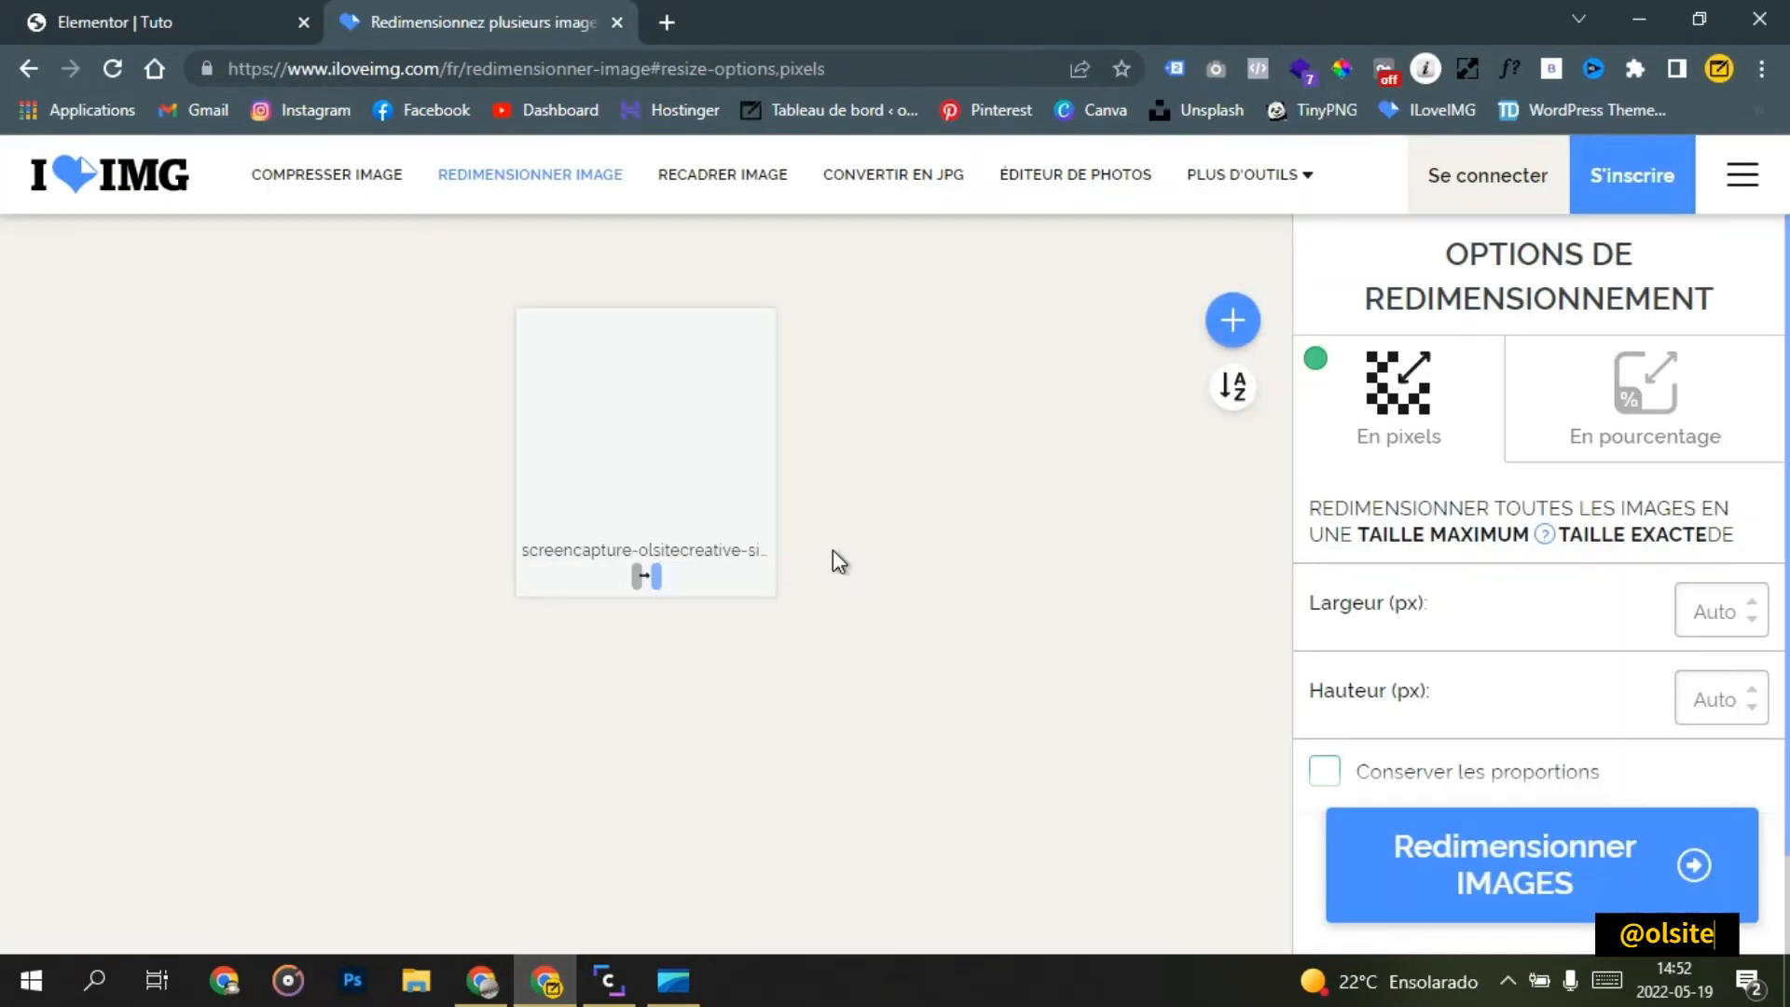
# Step: Resize the page capture to a width of 400 px with its proportions kept
pyautogui.click(1696, 618)
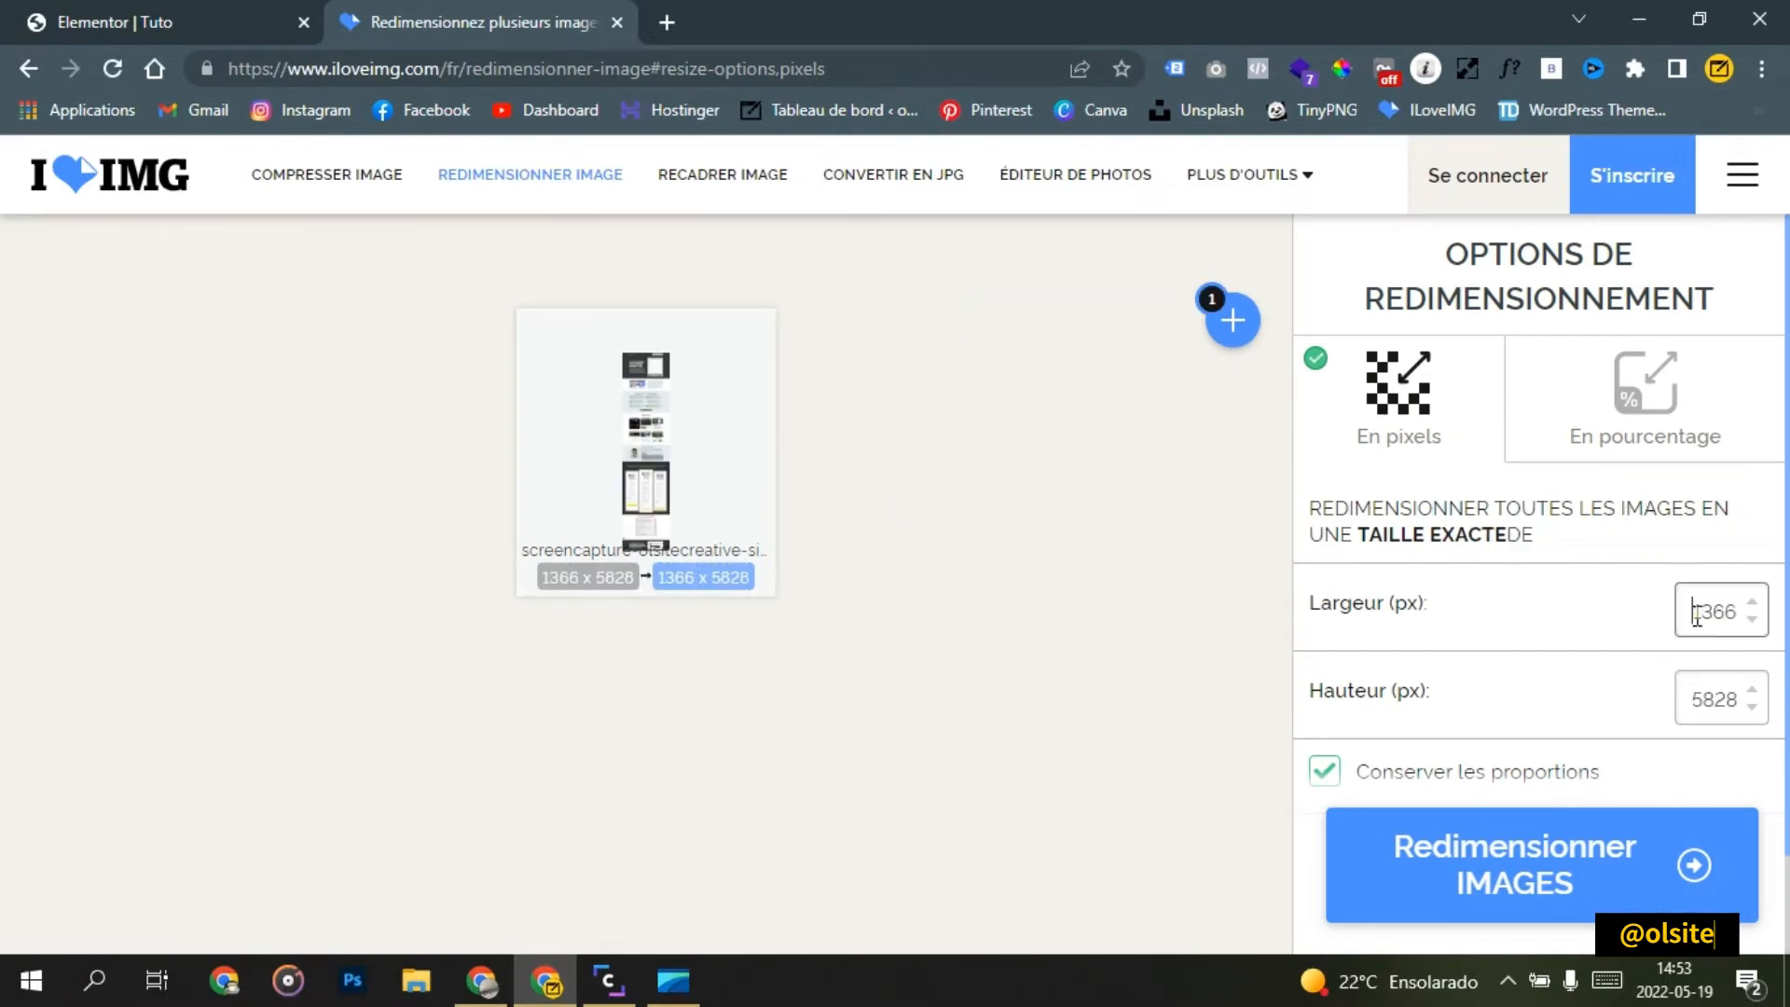
pyautogui.moveTo(1697, 618); pyautogui.dragTo(1771, 623)
pyautogui.write('400')
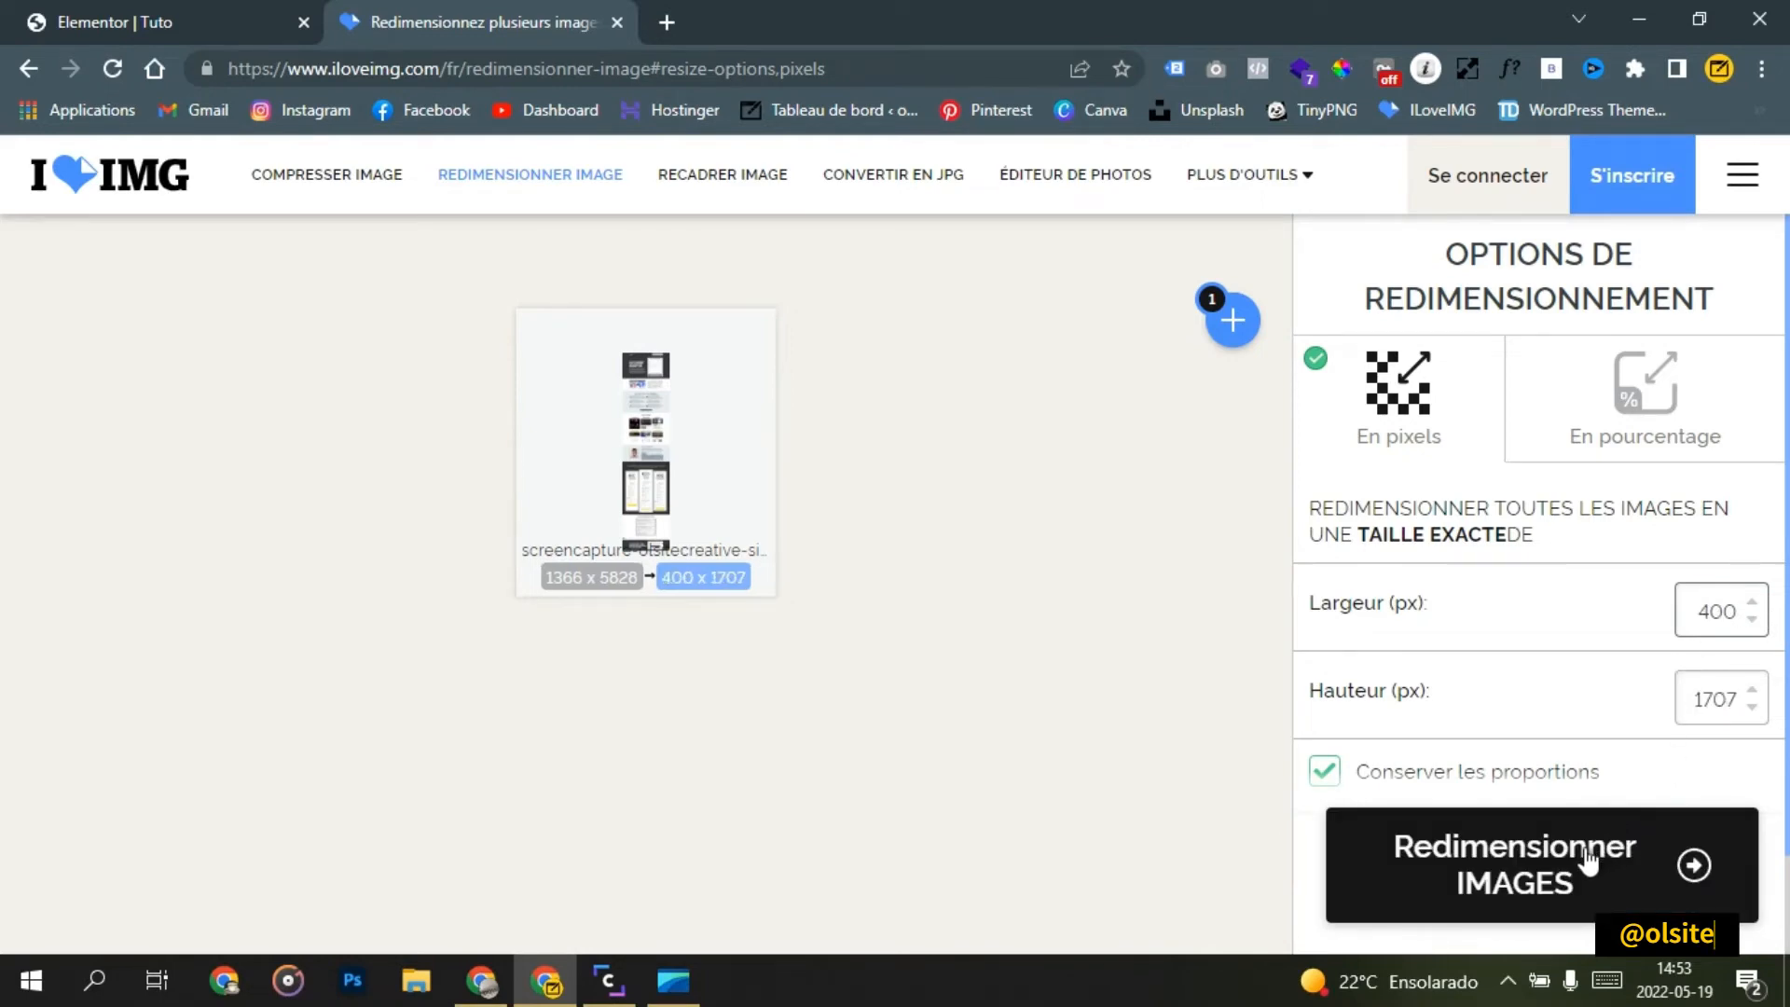
pyautogui.click(1587, 860)
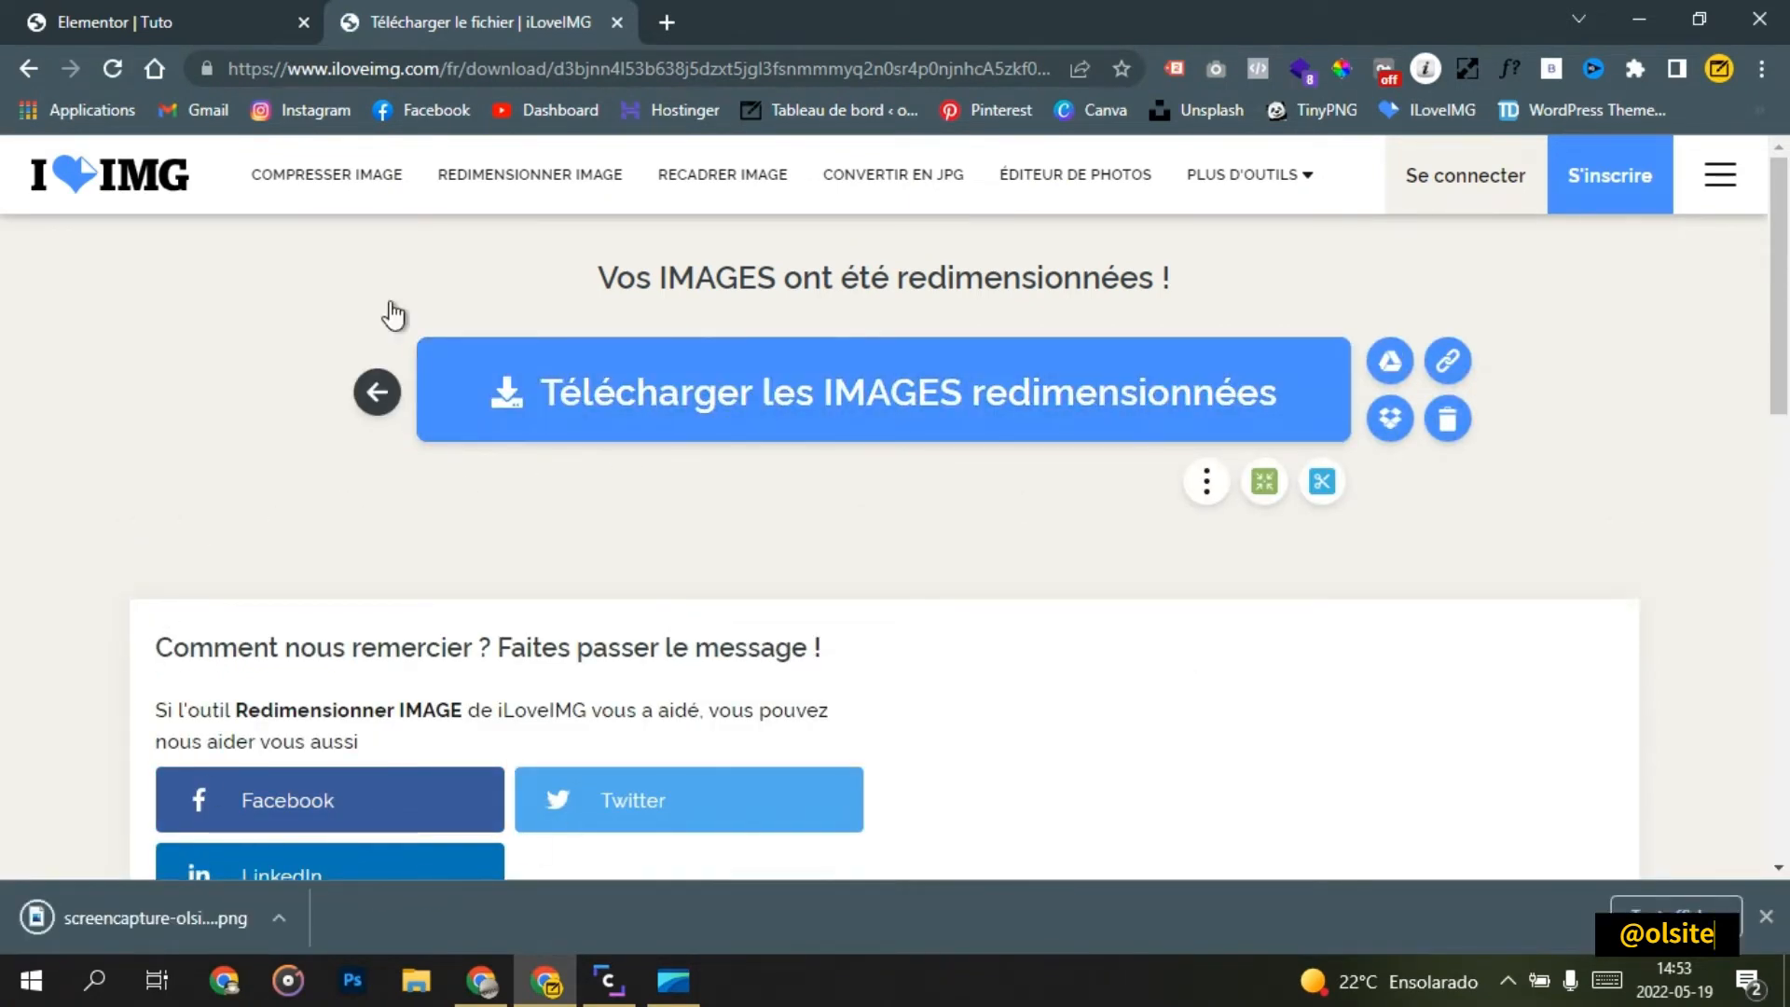
# Step: Return to the Elementor page, upload the resized page capture to the media library and insert it into the Scroll Image widget
pyautogui.click(147, 13)
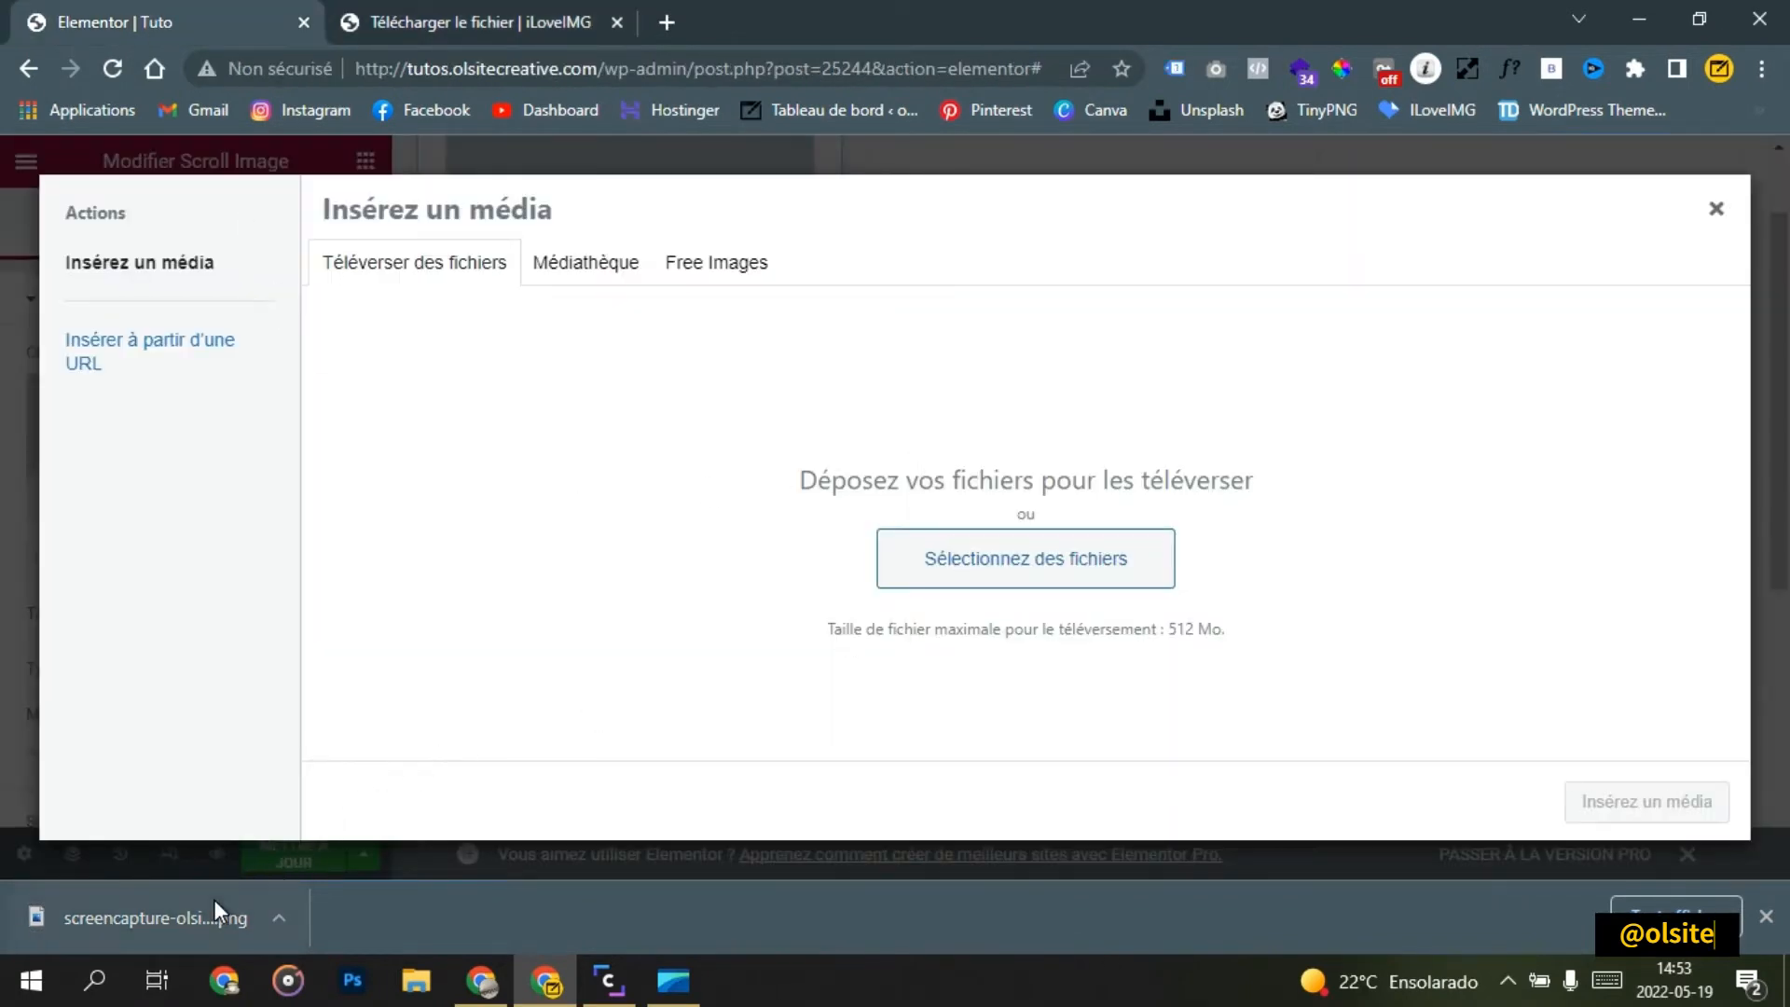
pyautogui.moveTo(214, 899); pyautogui.dragTo(841, 557)
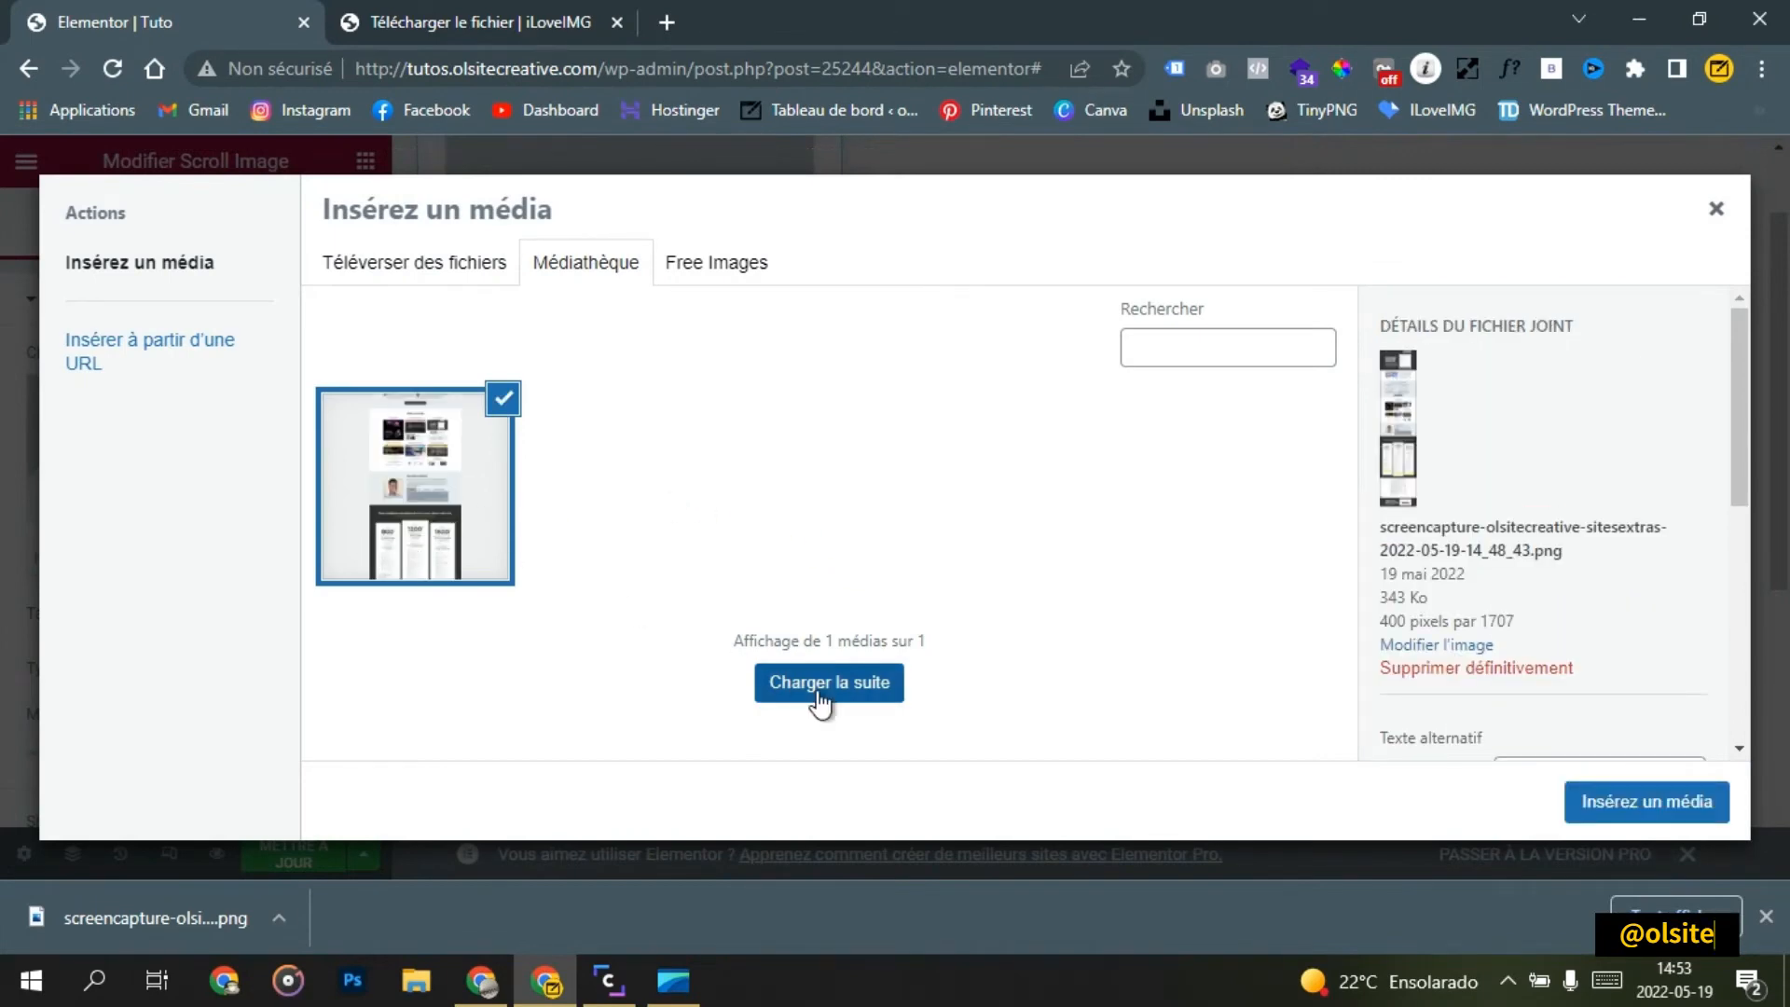
pyautogui.click(1638, 812)
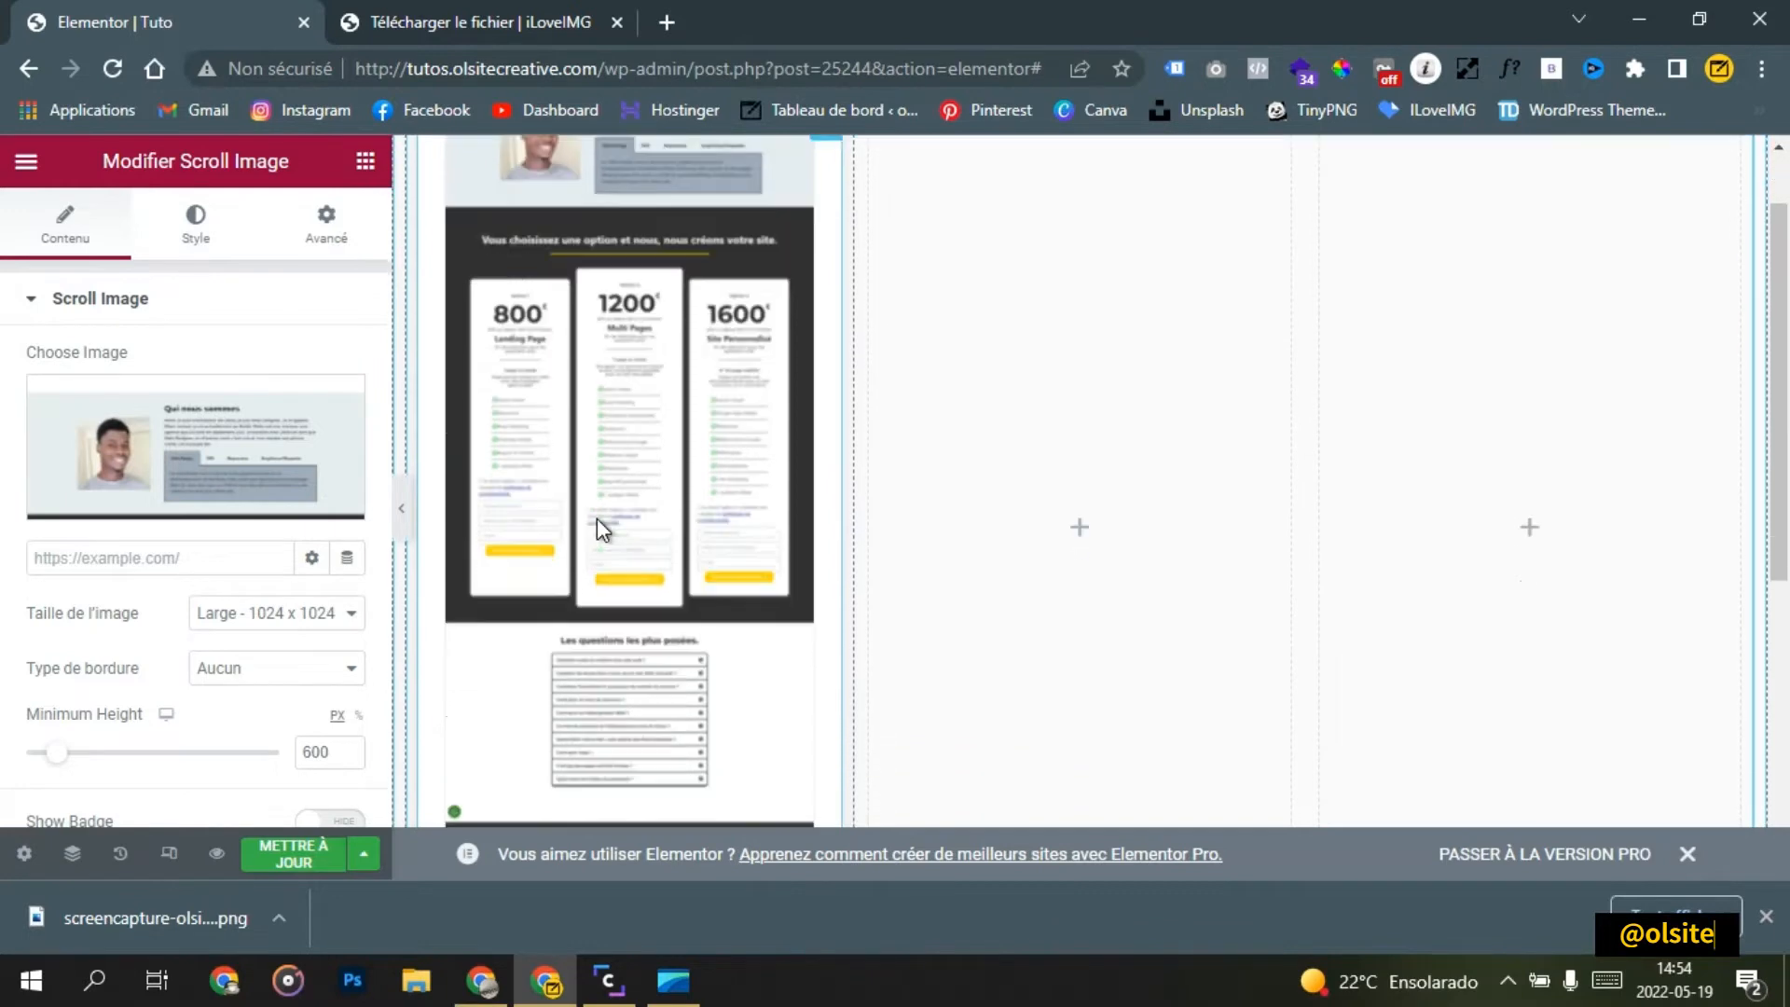
# Step: Set the Scroll Image widget's minimum height to 300 px and preview the image scrolling in the first column
pyautogui.scroll(-2, 177, 686)
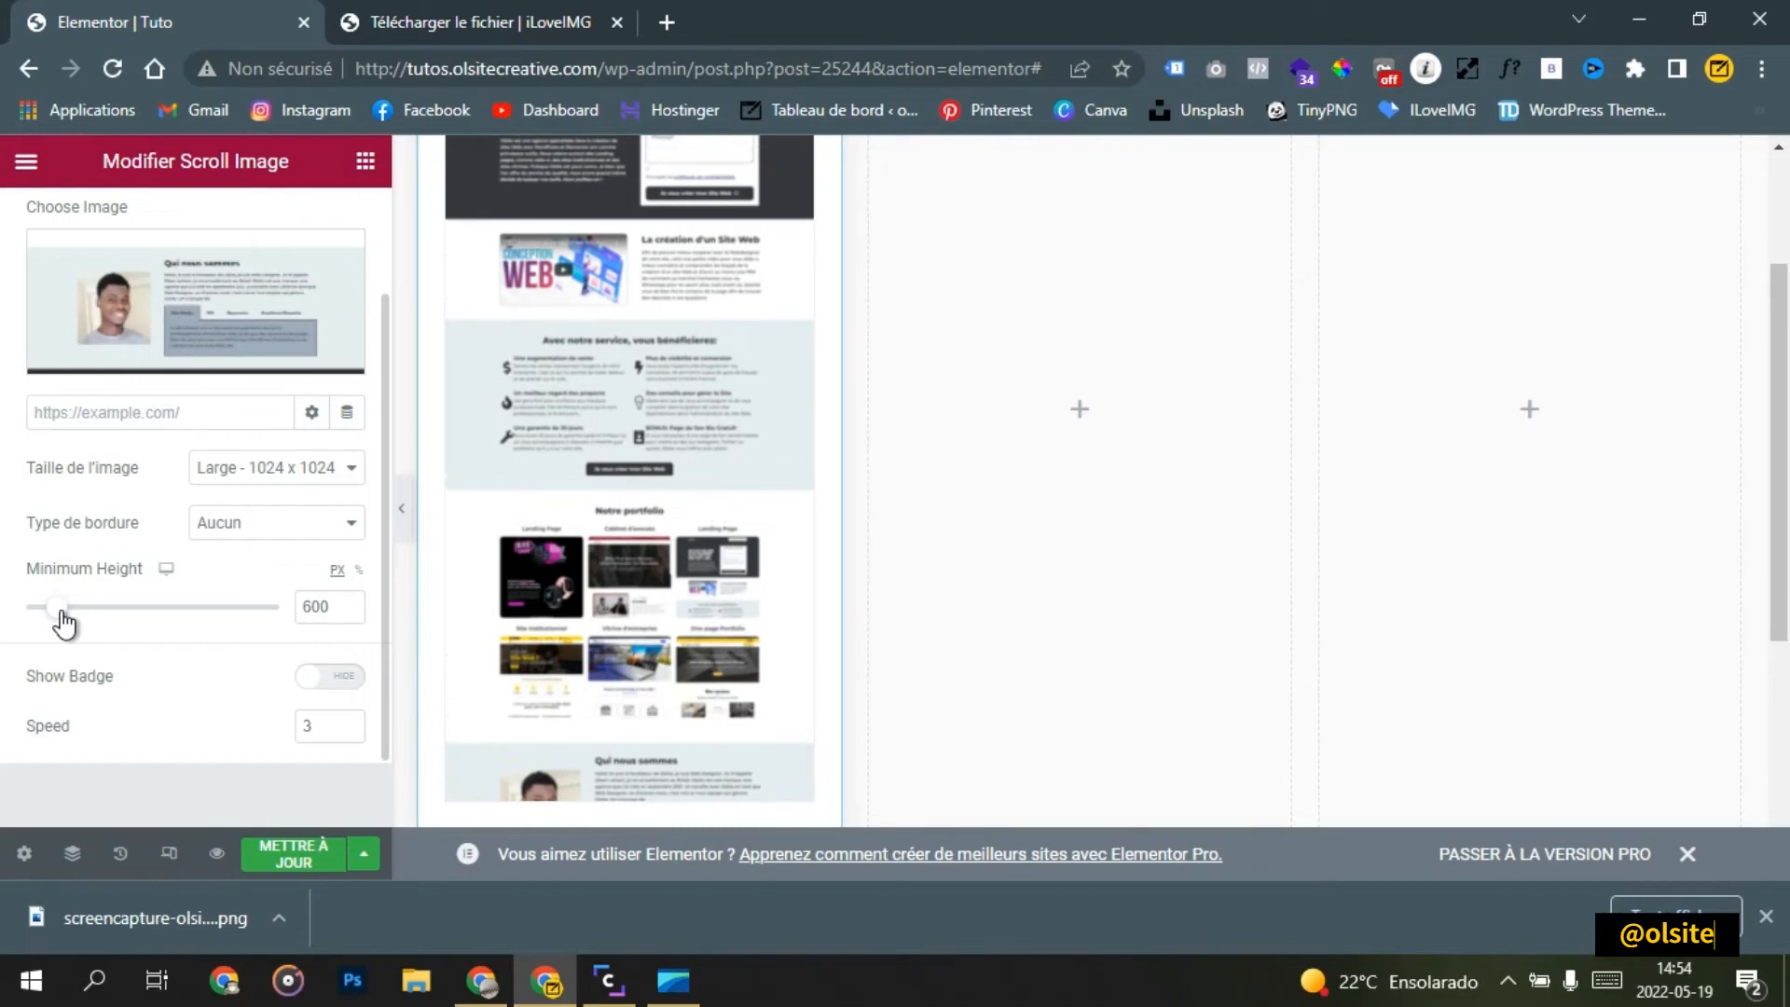
pyautogui.moveTo(63, 623)
pyautogui.mouseDown()
pyautogui.moveTo(131, 623)
pyautogui.moveTo(49, 616)
pyautogui.mouseUp()
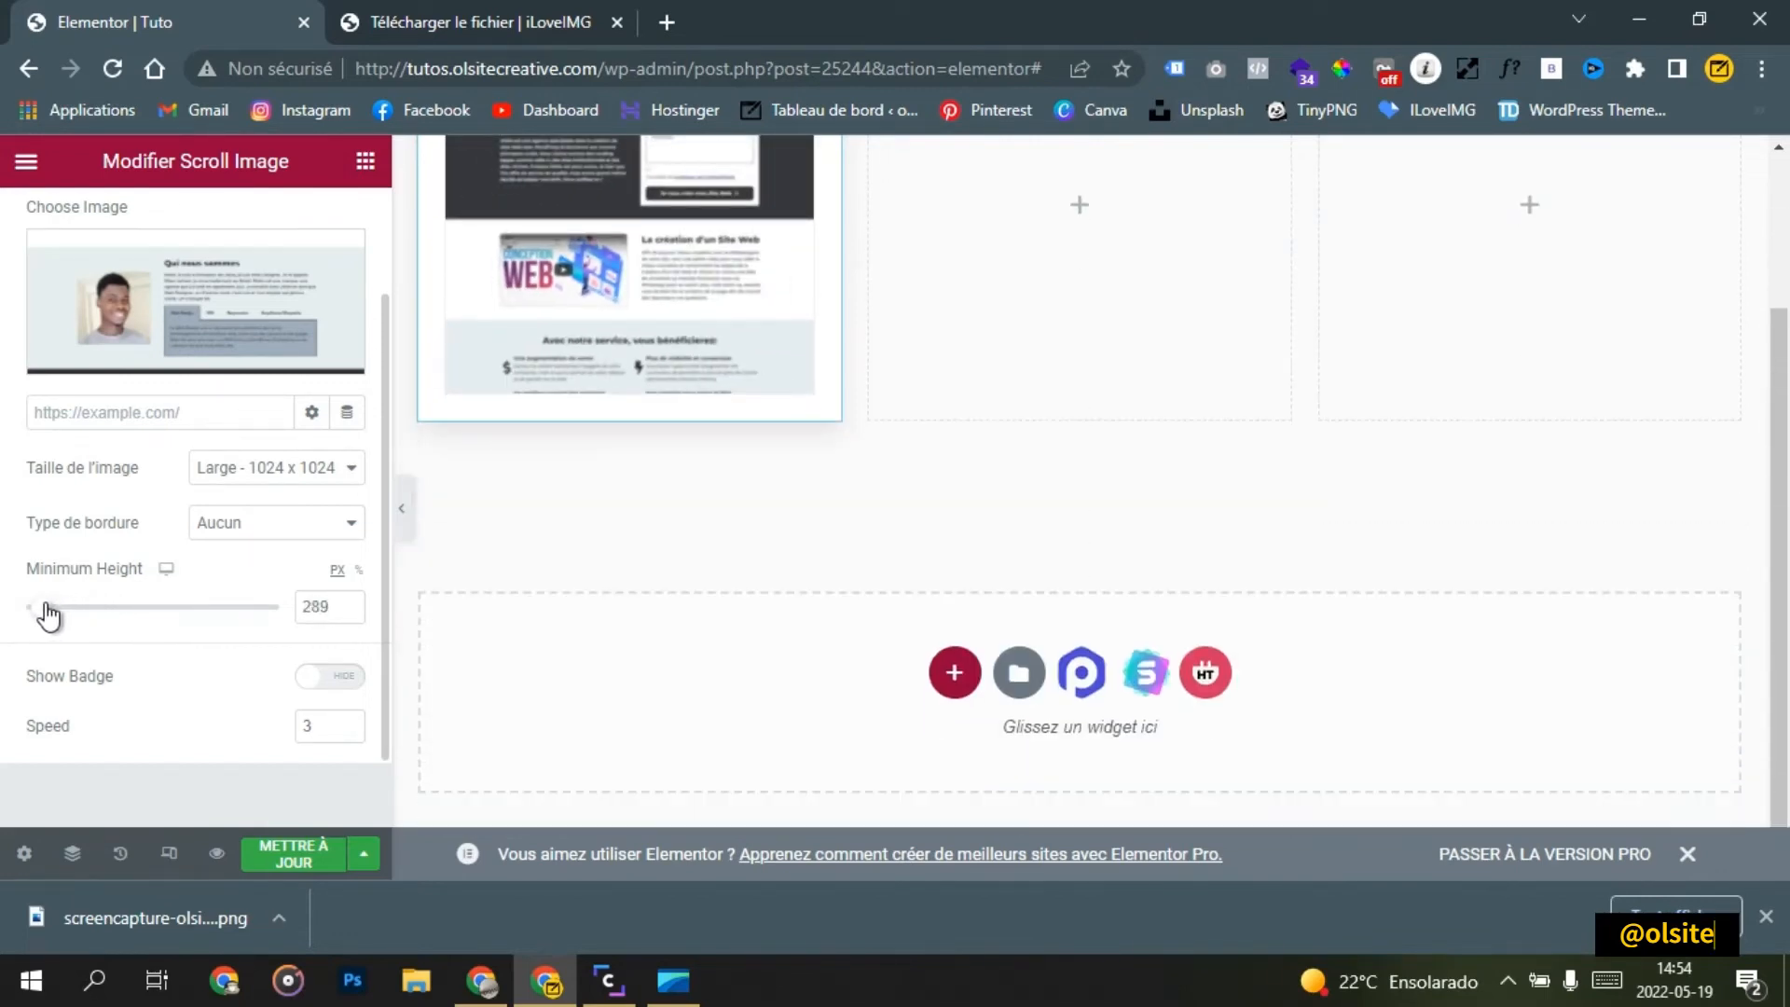
pyautogui.scroll(2, 233, 644)
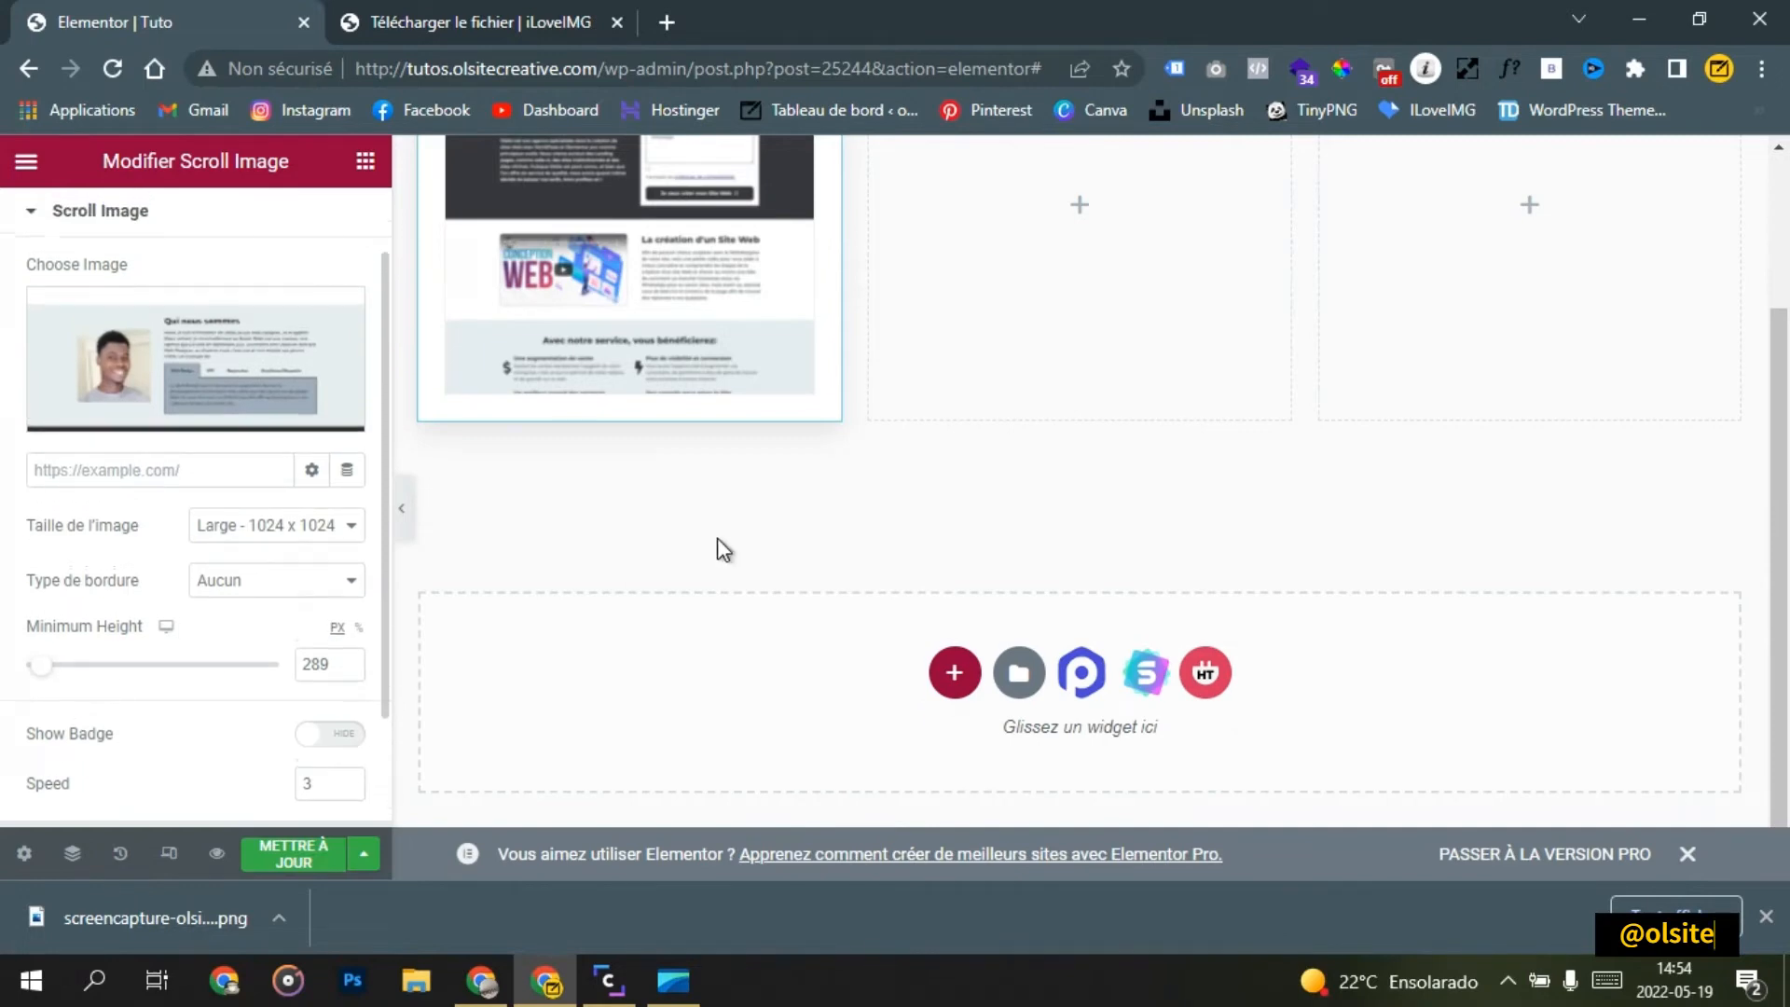
pyautogui.scroll(2, 722, 548)
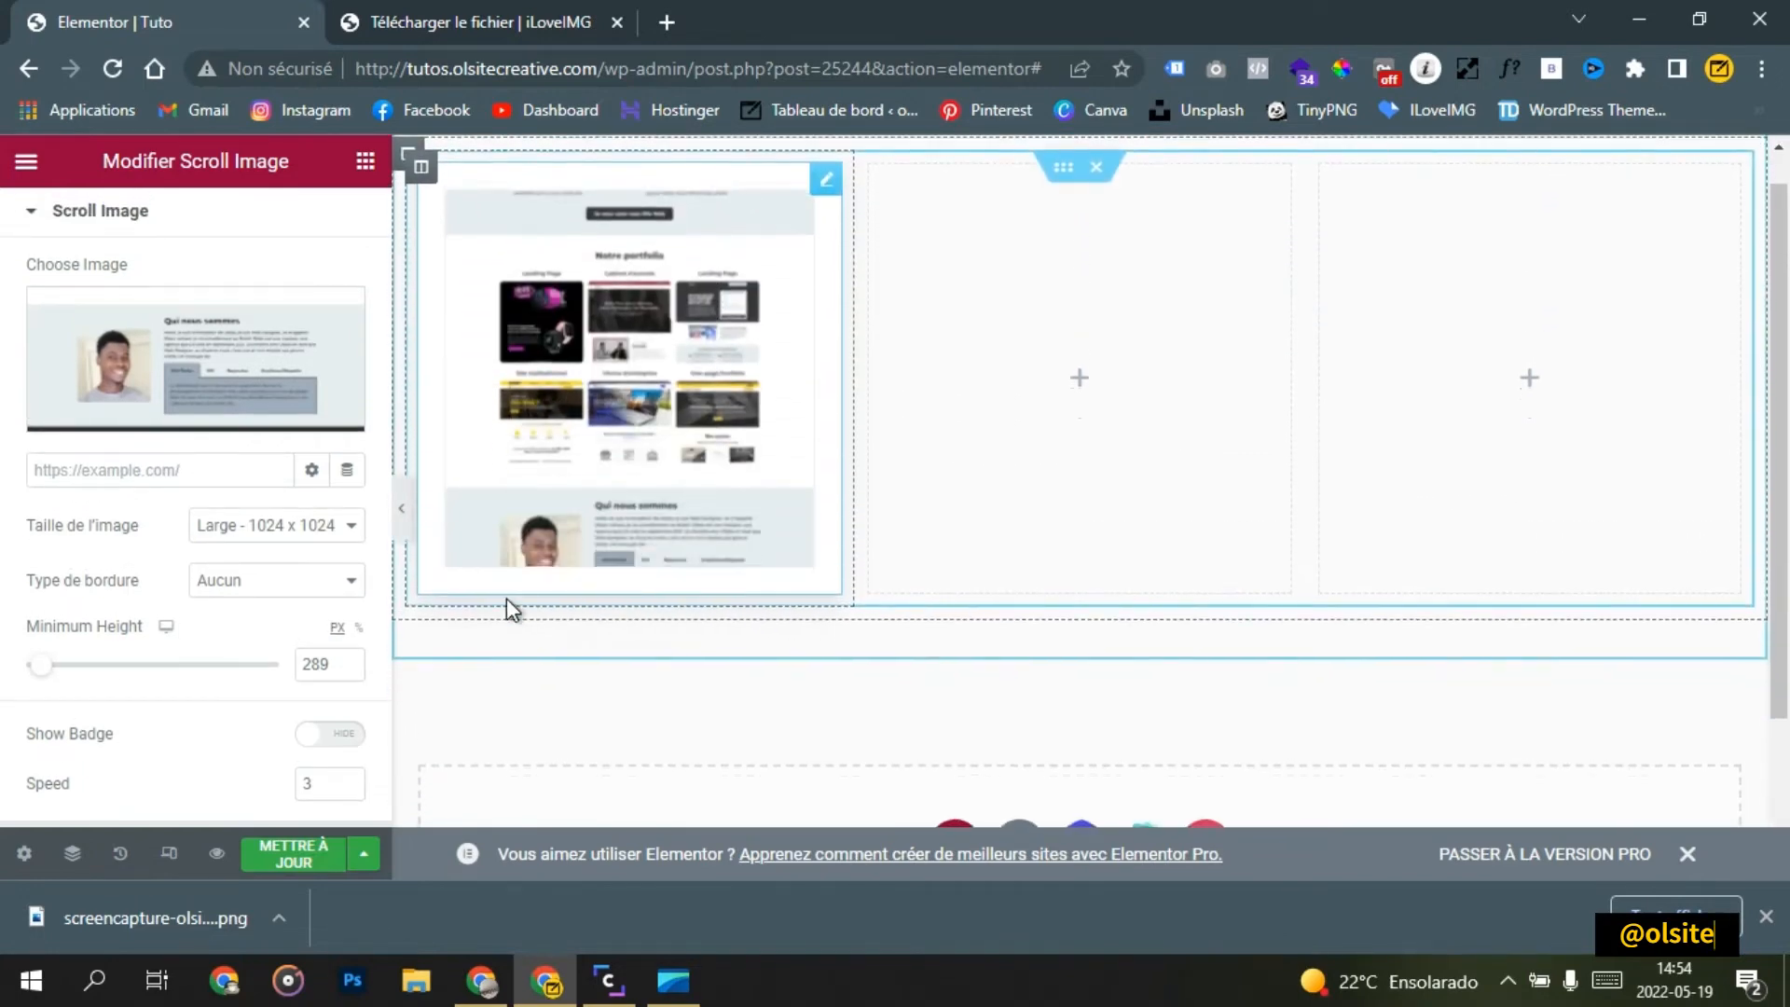
pyautogui.click(337, 665)
pyautogui.press('BackSpace')
pyautogui.press('BackSpace')
pyautogui.press('BackSpace')
pyautogui.write('300')
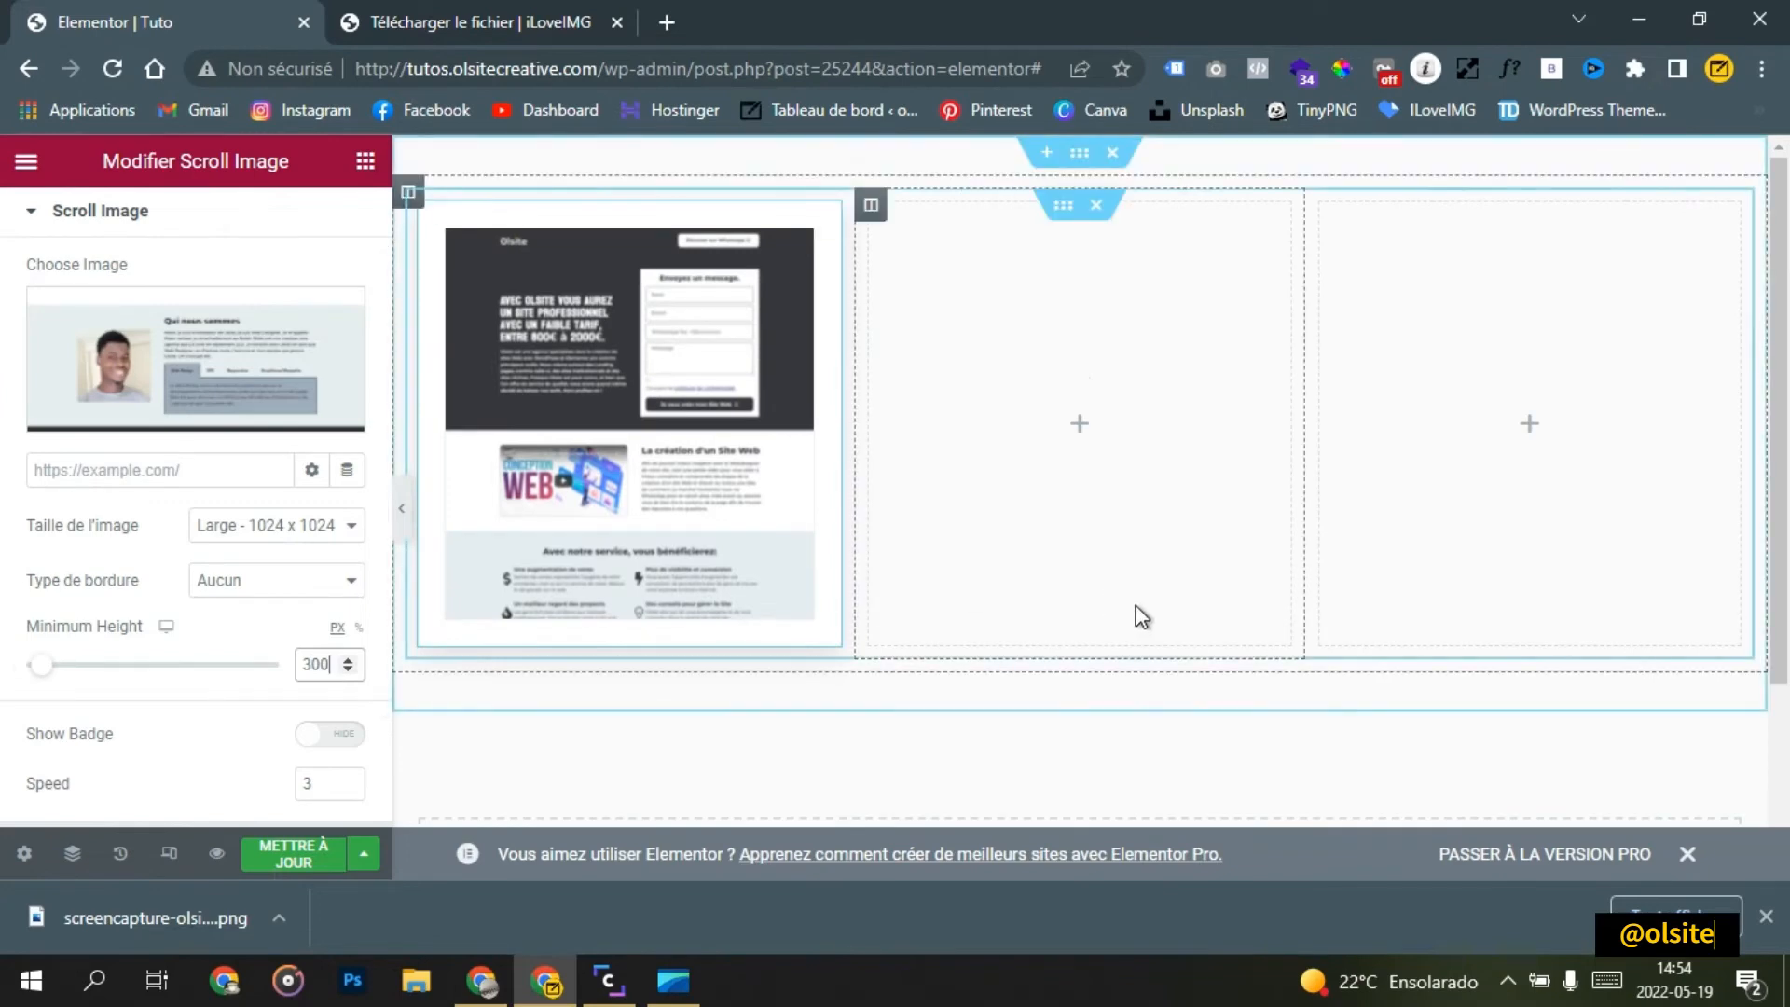
pyautogui.moveTo(640, 472)
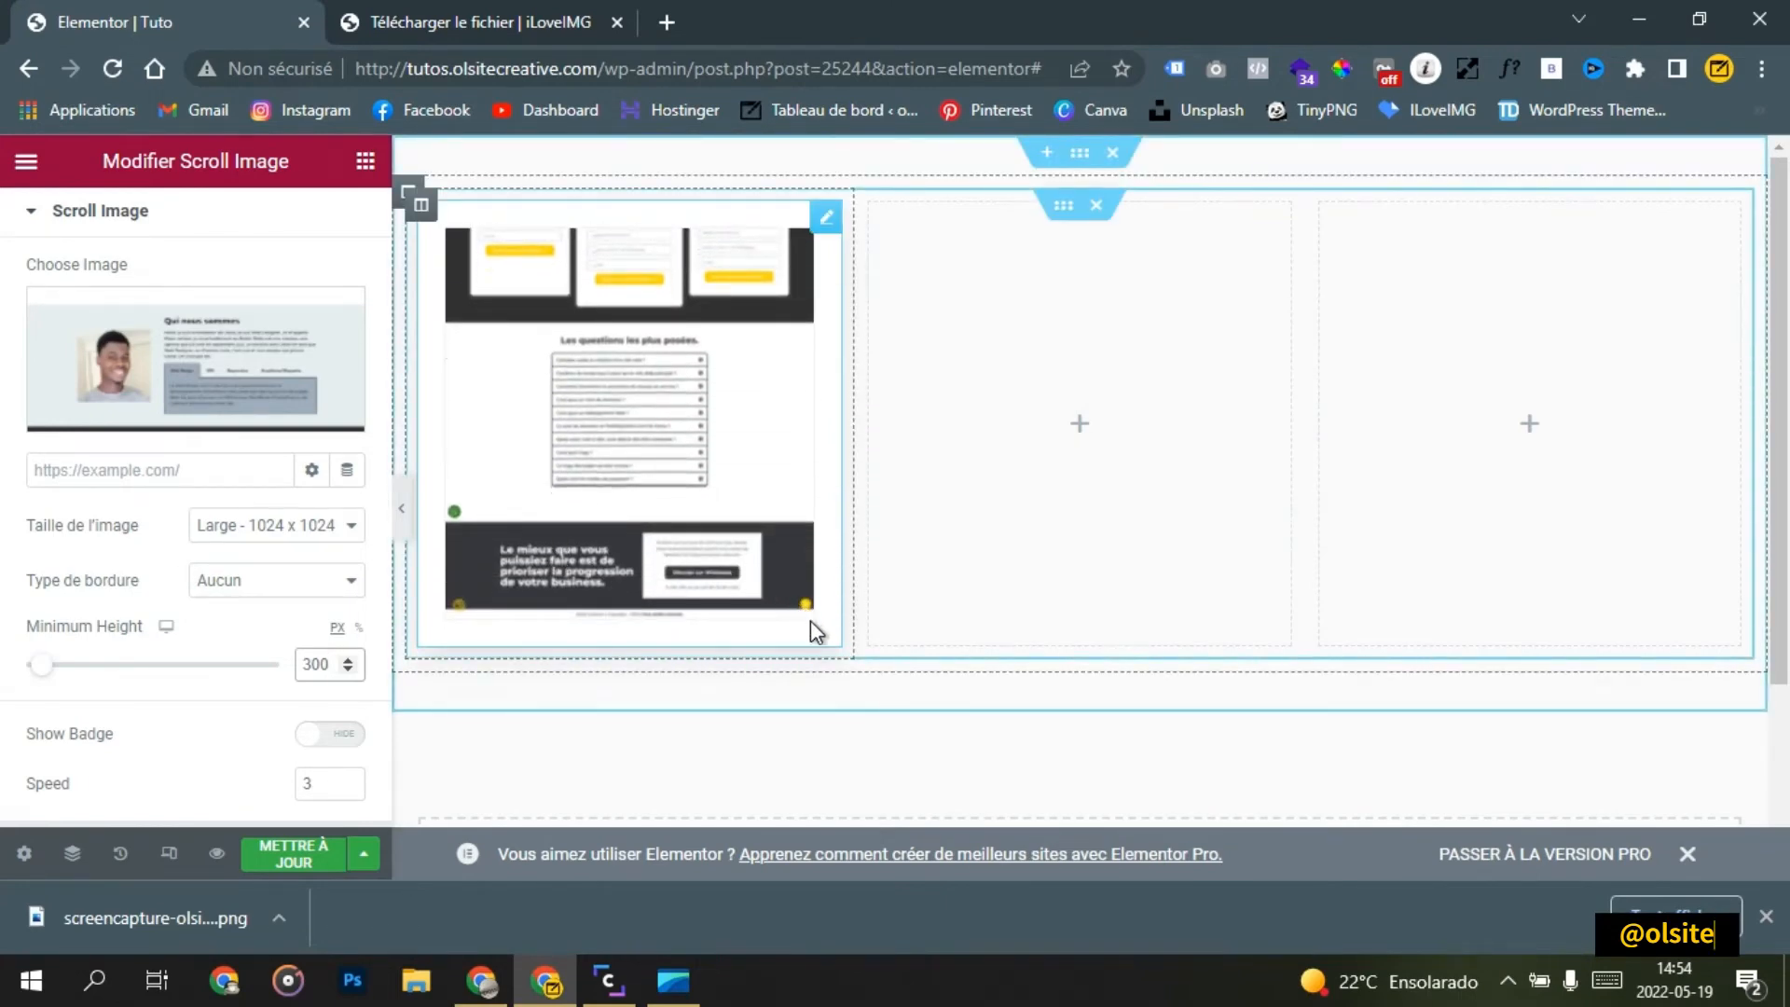
# Step: Check the scroll speed and border type settings of the Scroll Image widget and set its image size to Entière
pyautogui.scroll(-1, 124, 579)
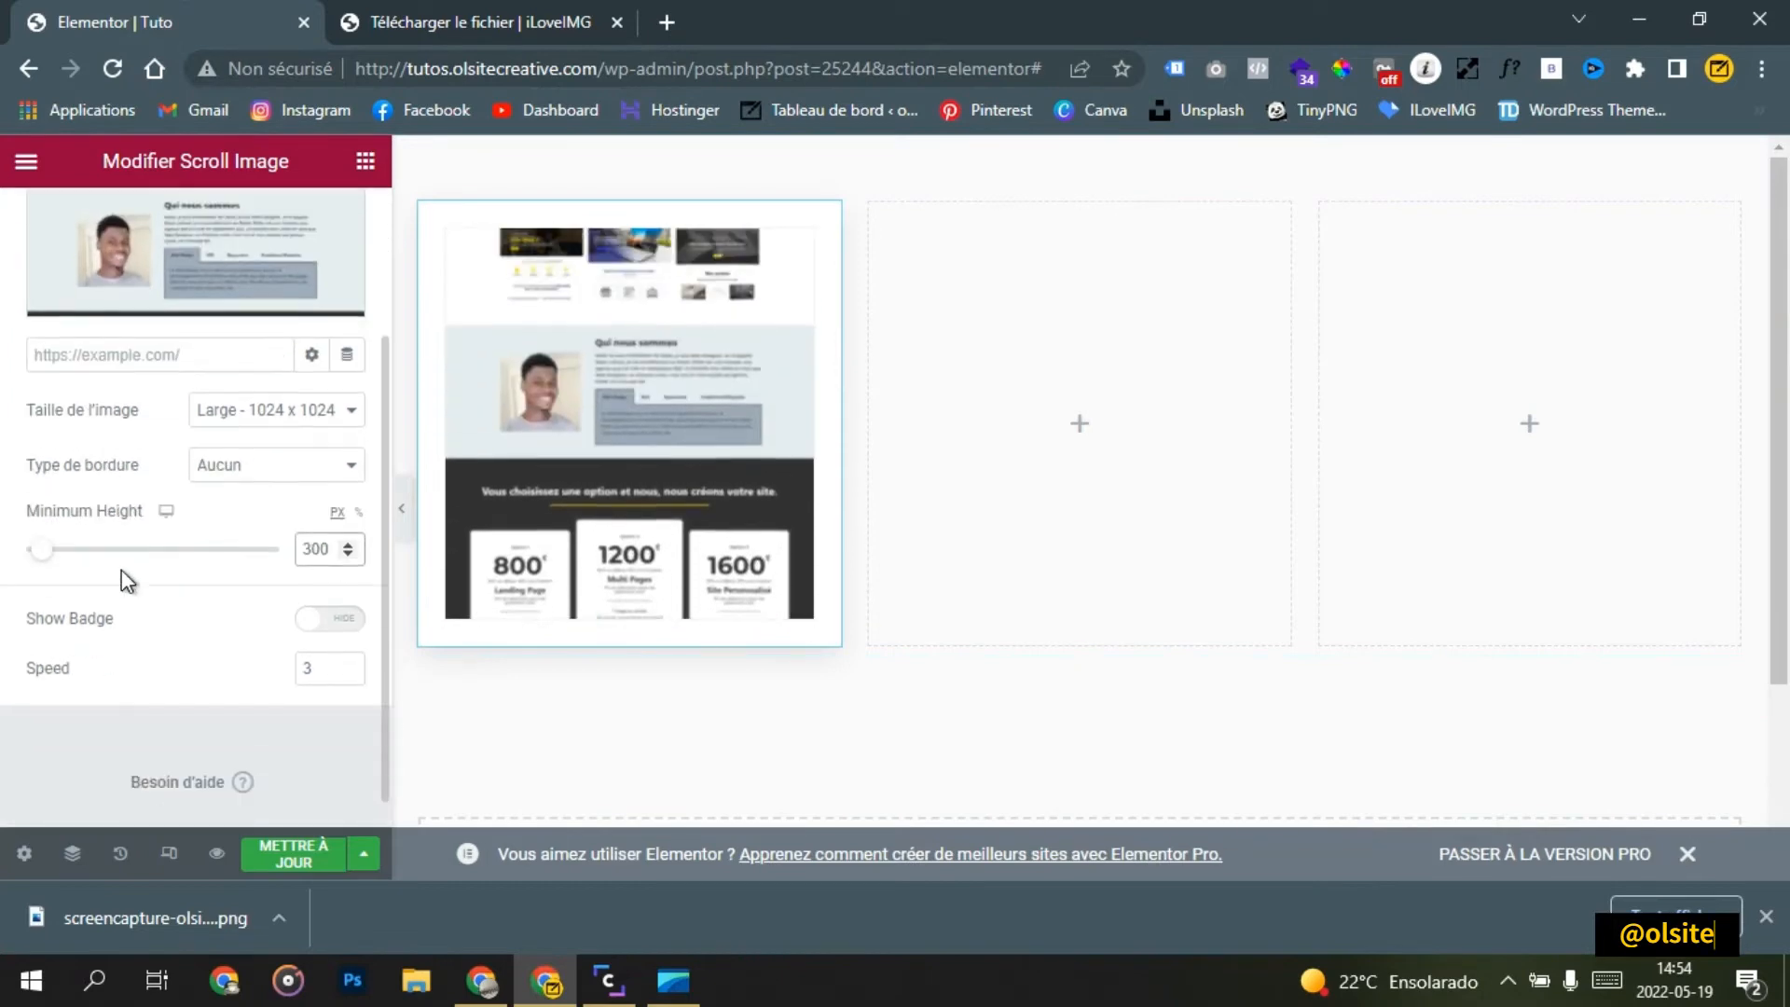
pyautogui.click(325, 638)
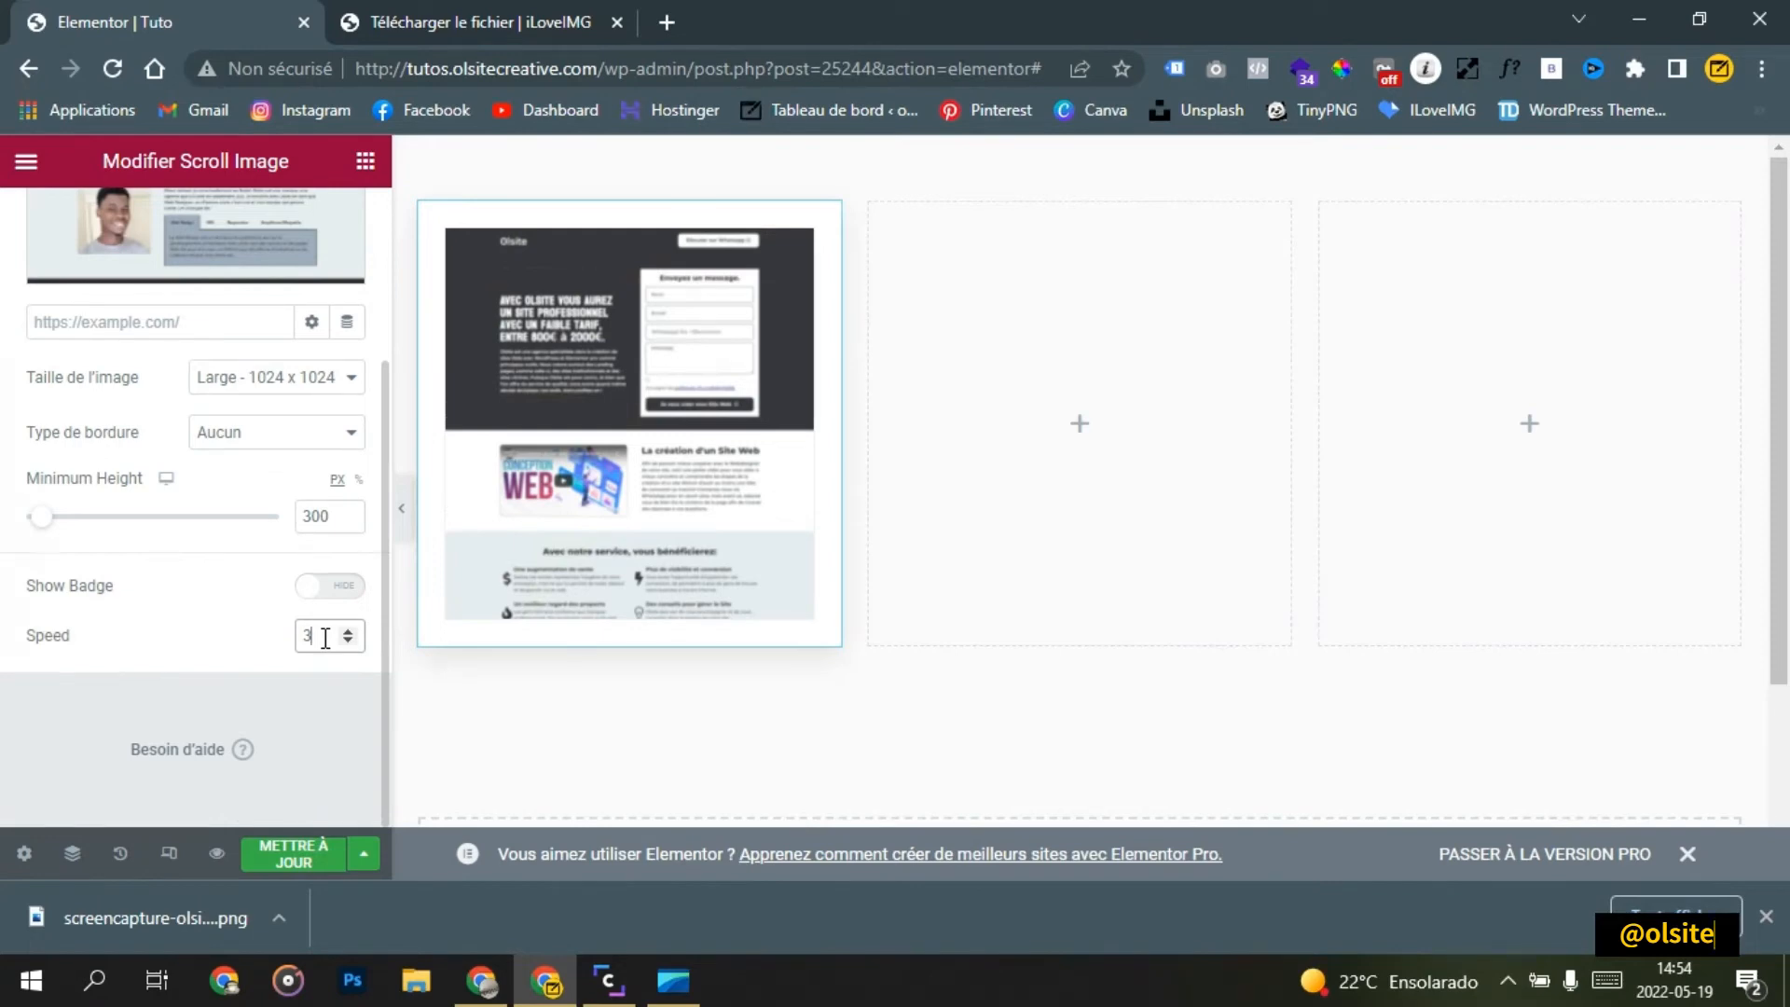
pyautogui.moveTo(557, 500)
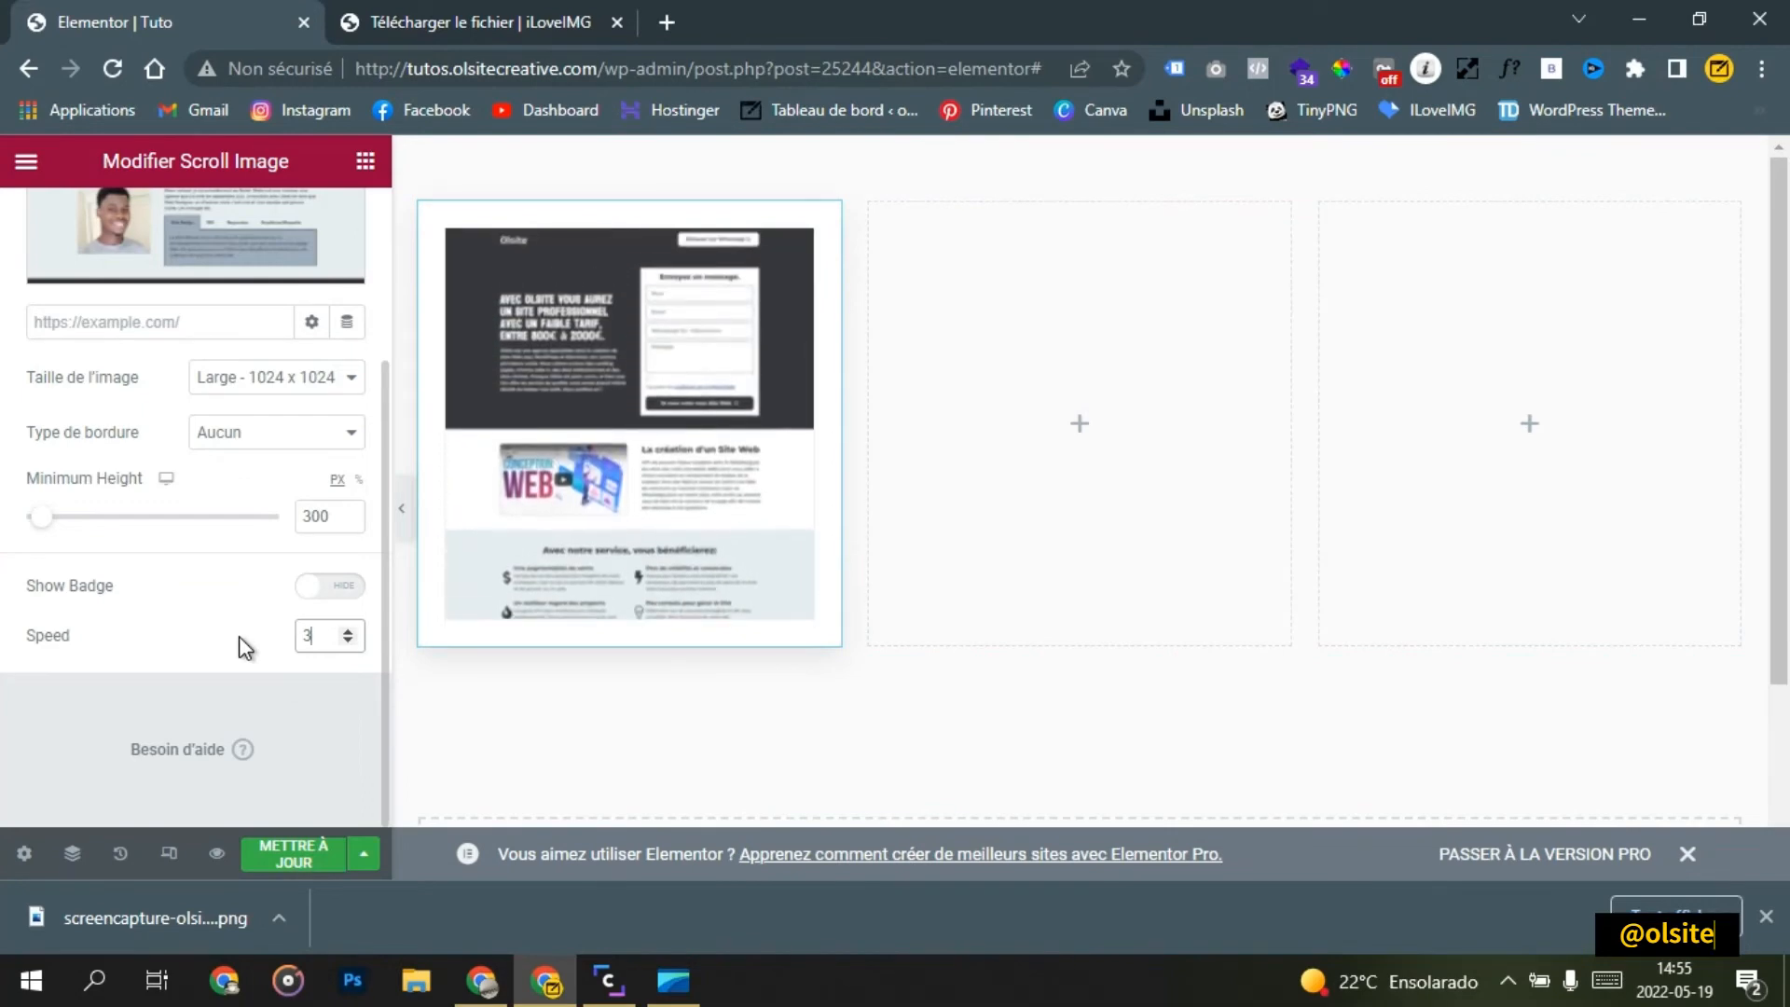
pyautogui.scroll(1, 213, 410)
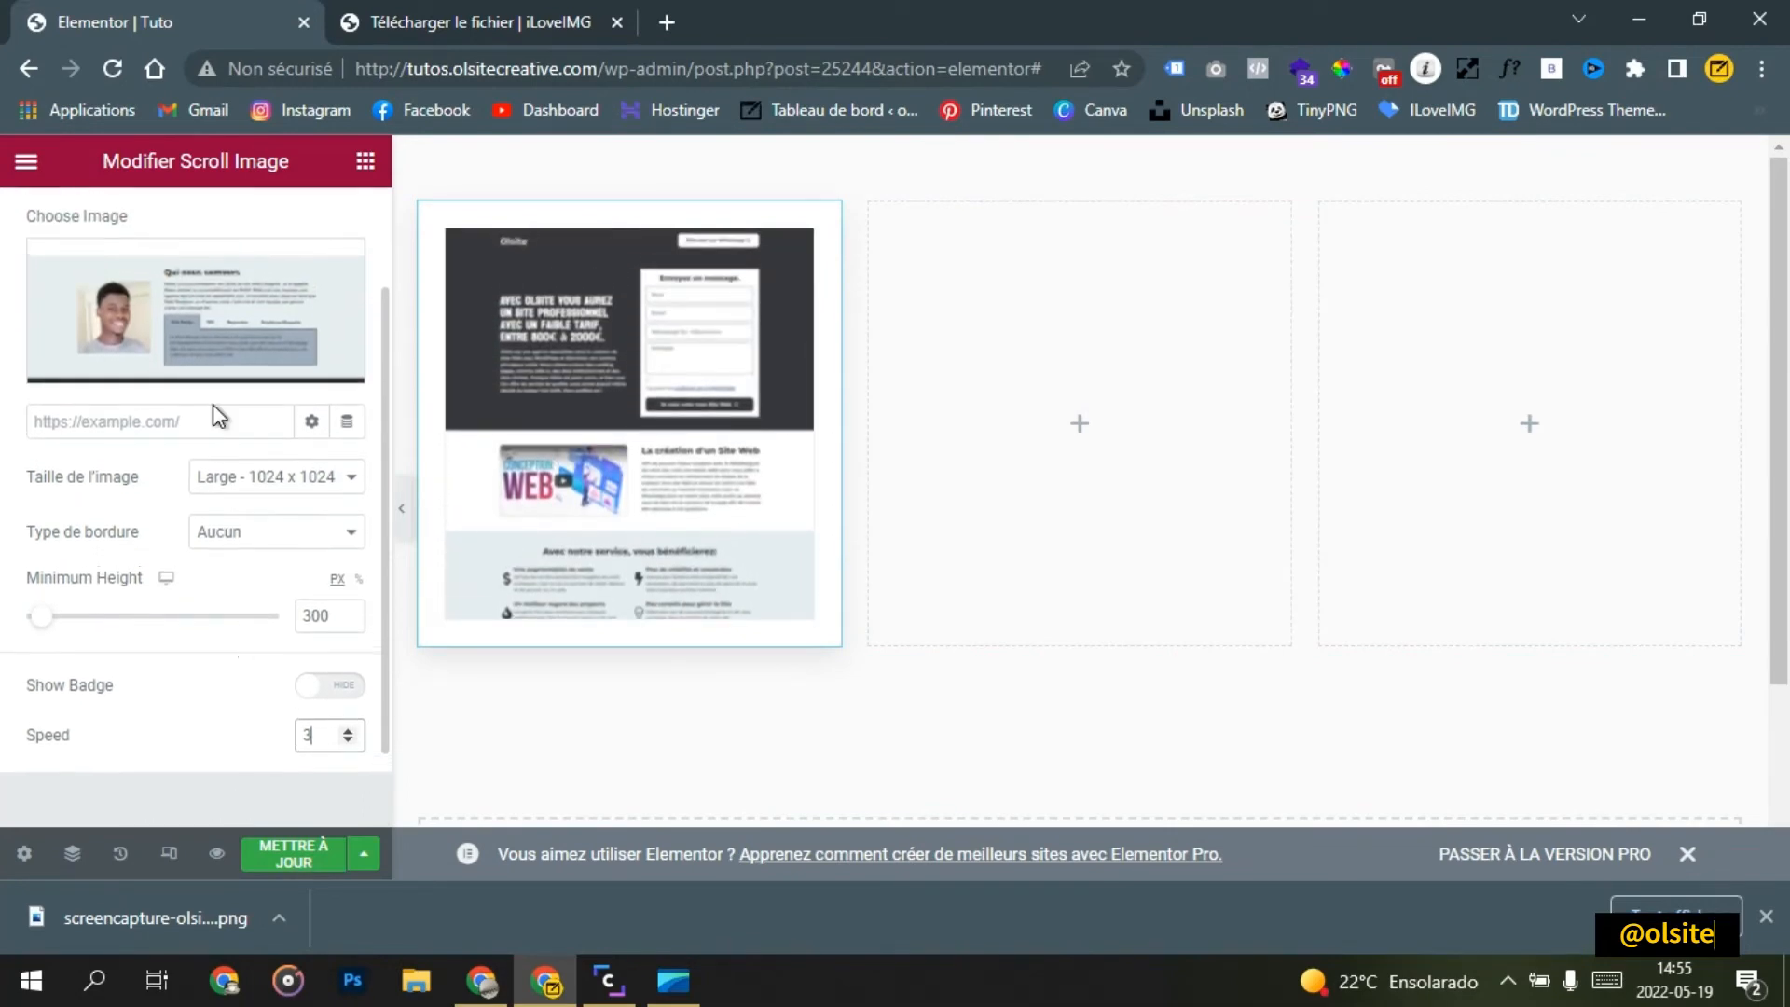
pyautogui.scroll(1, 213, 404)
pyautogui.click(317, 512)
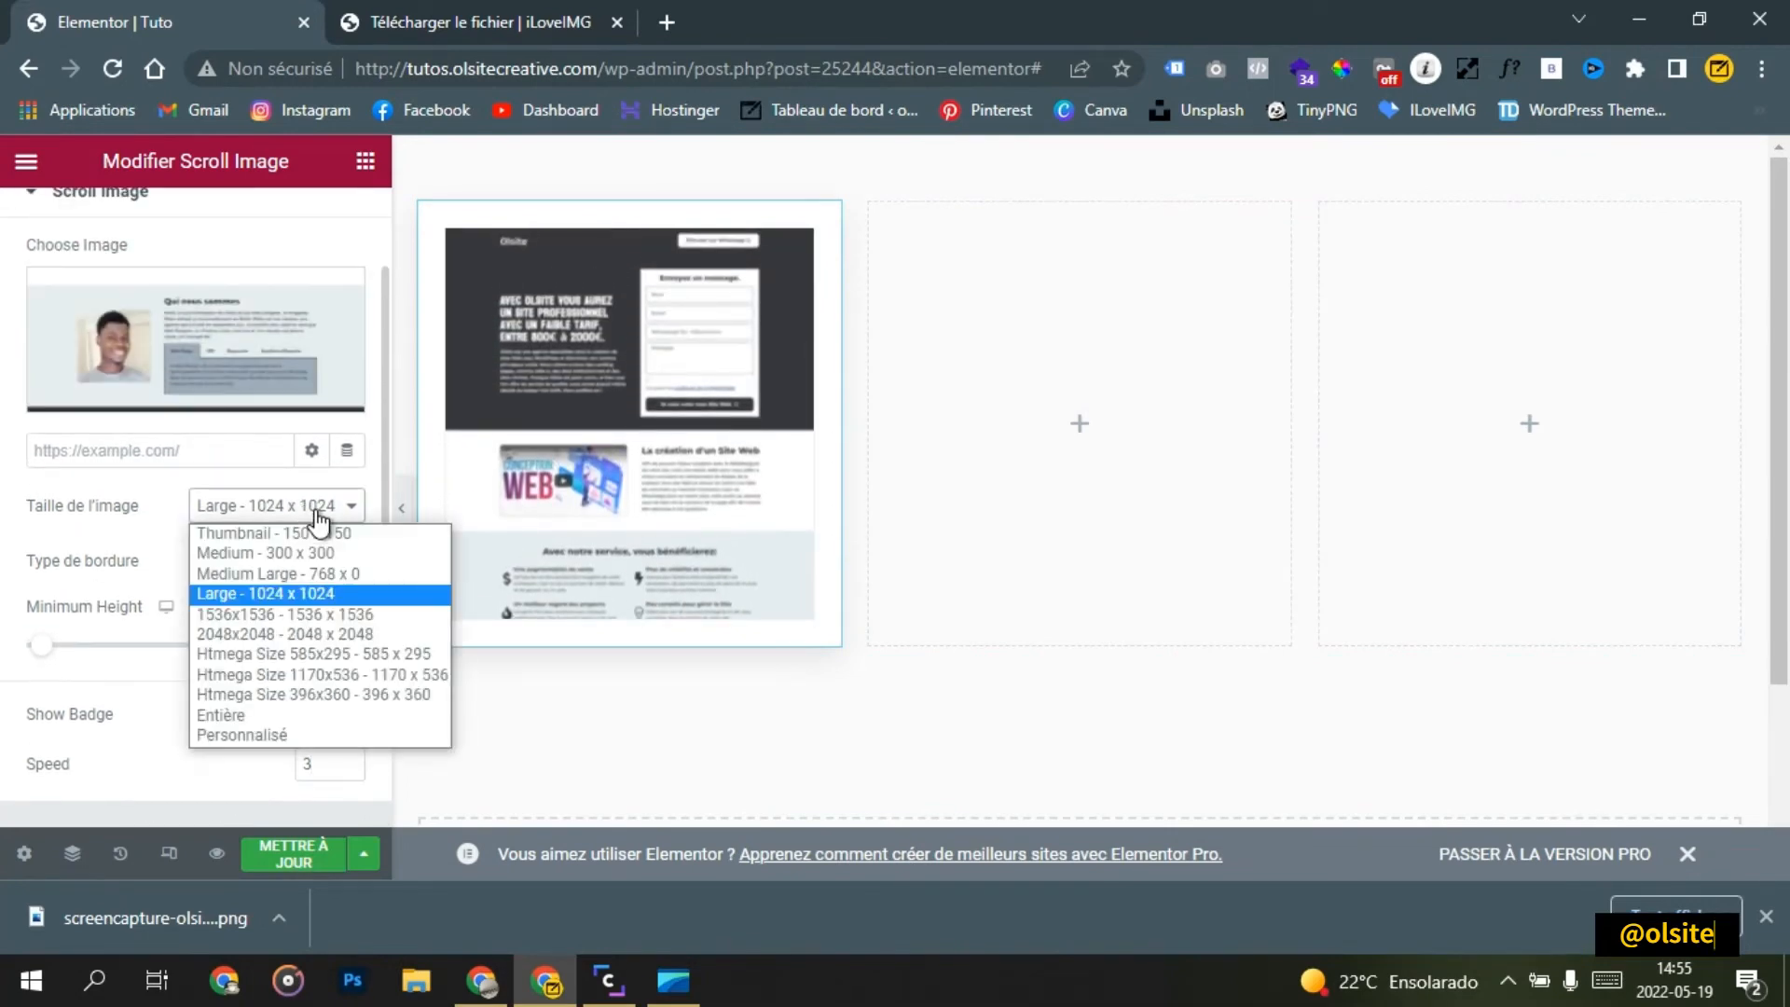
pyautogui.click(243, 715)
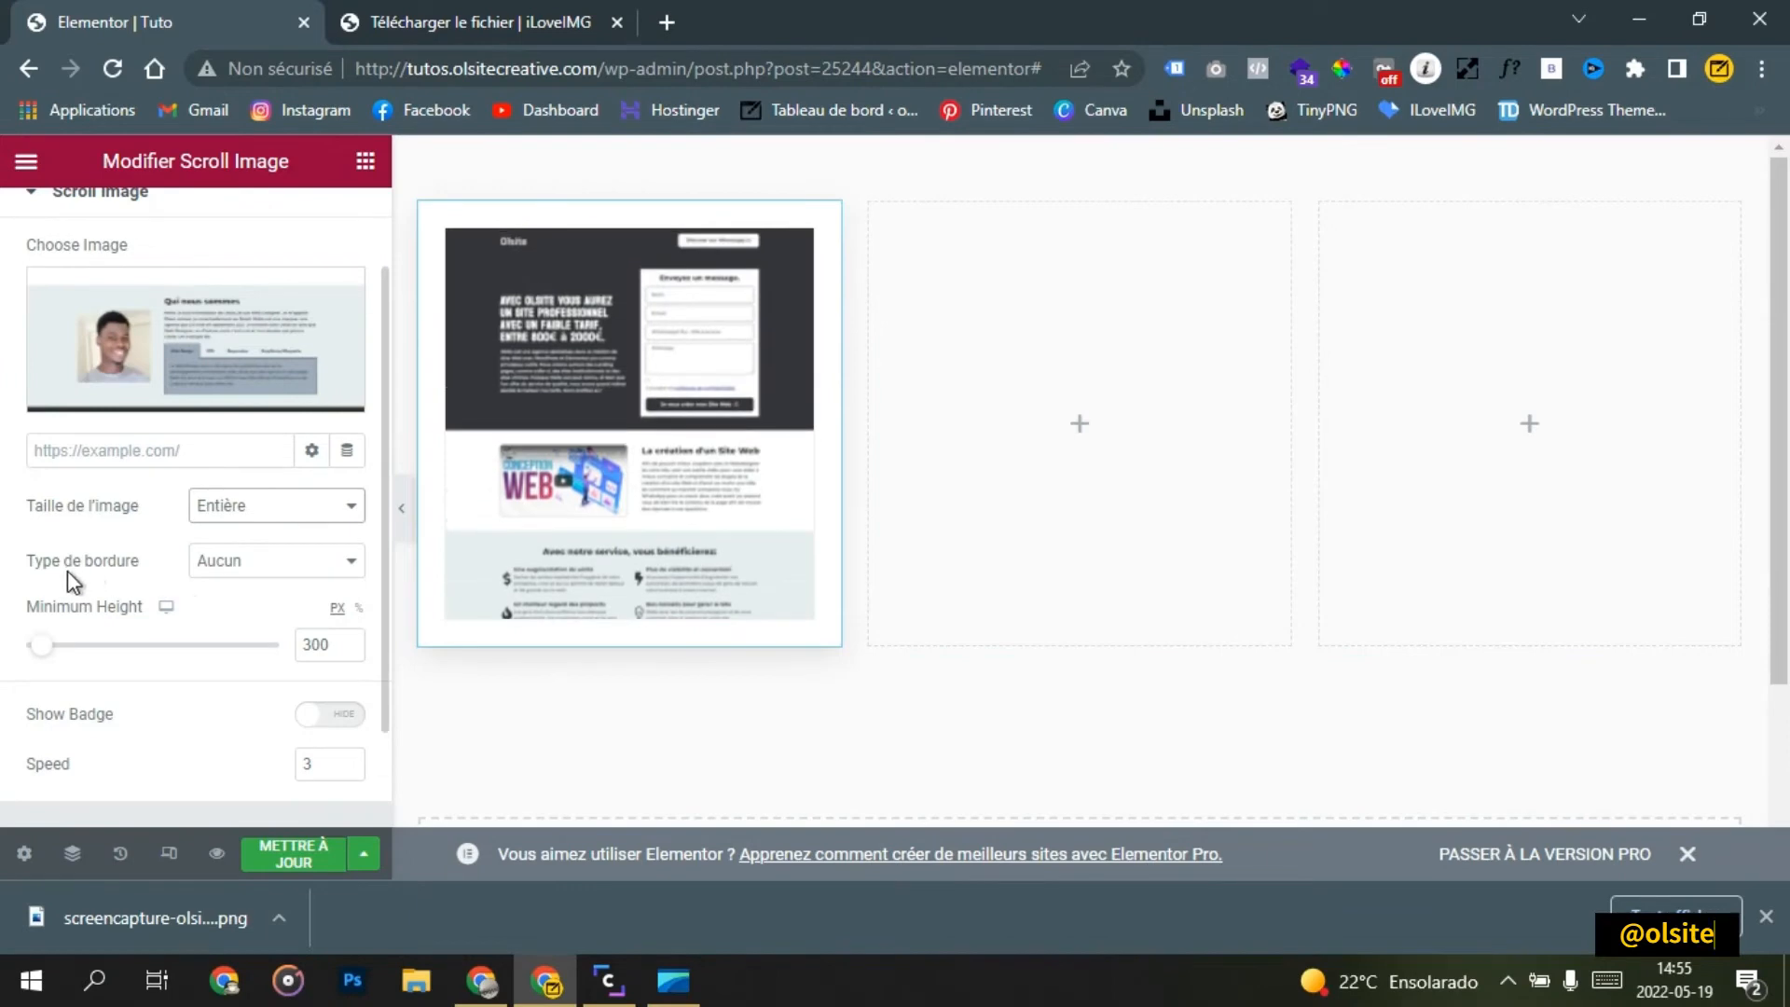
pyautogui.click(325, 562)
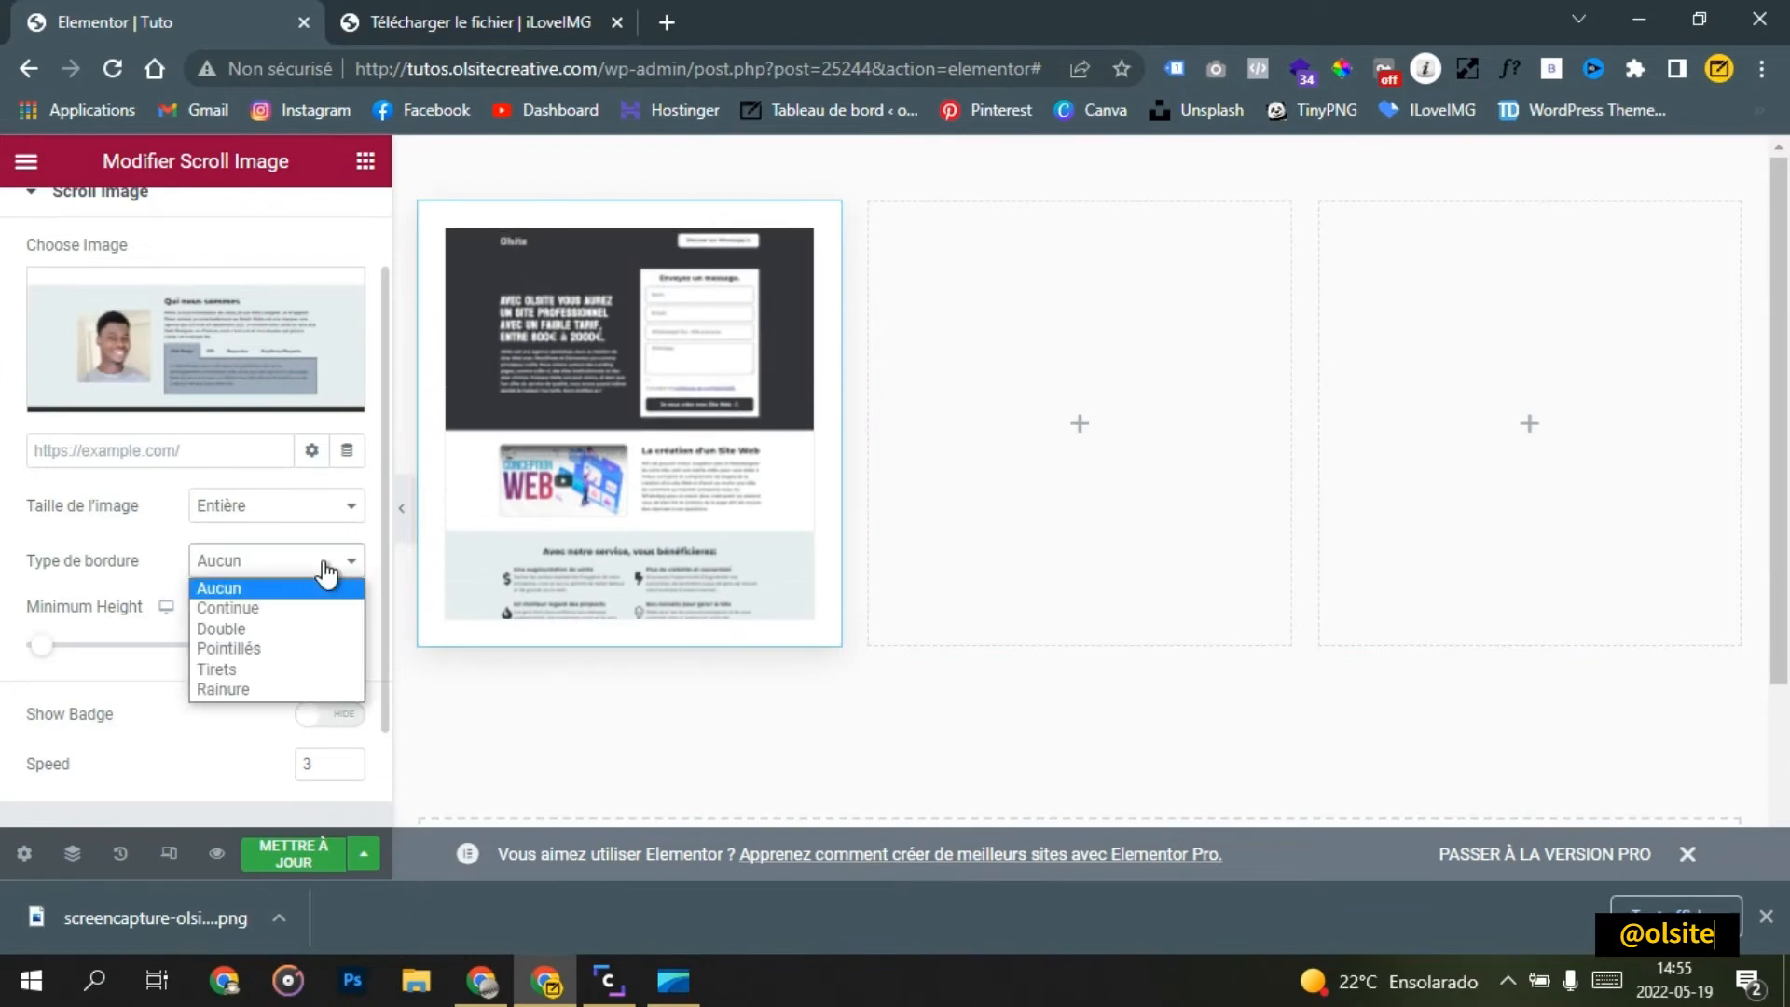
pyautogui.click(172, 556)
# Step: Give the Scroll Image widget's style a Continue border with a linked width of 2 on all sides
pyautogui.scroll(2, 172, 550)
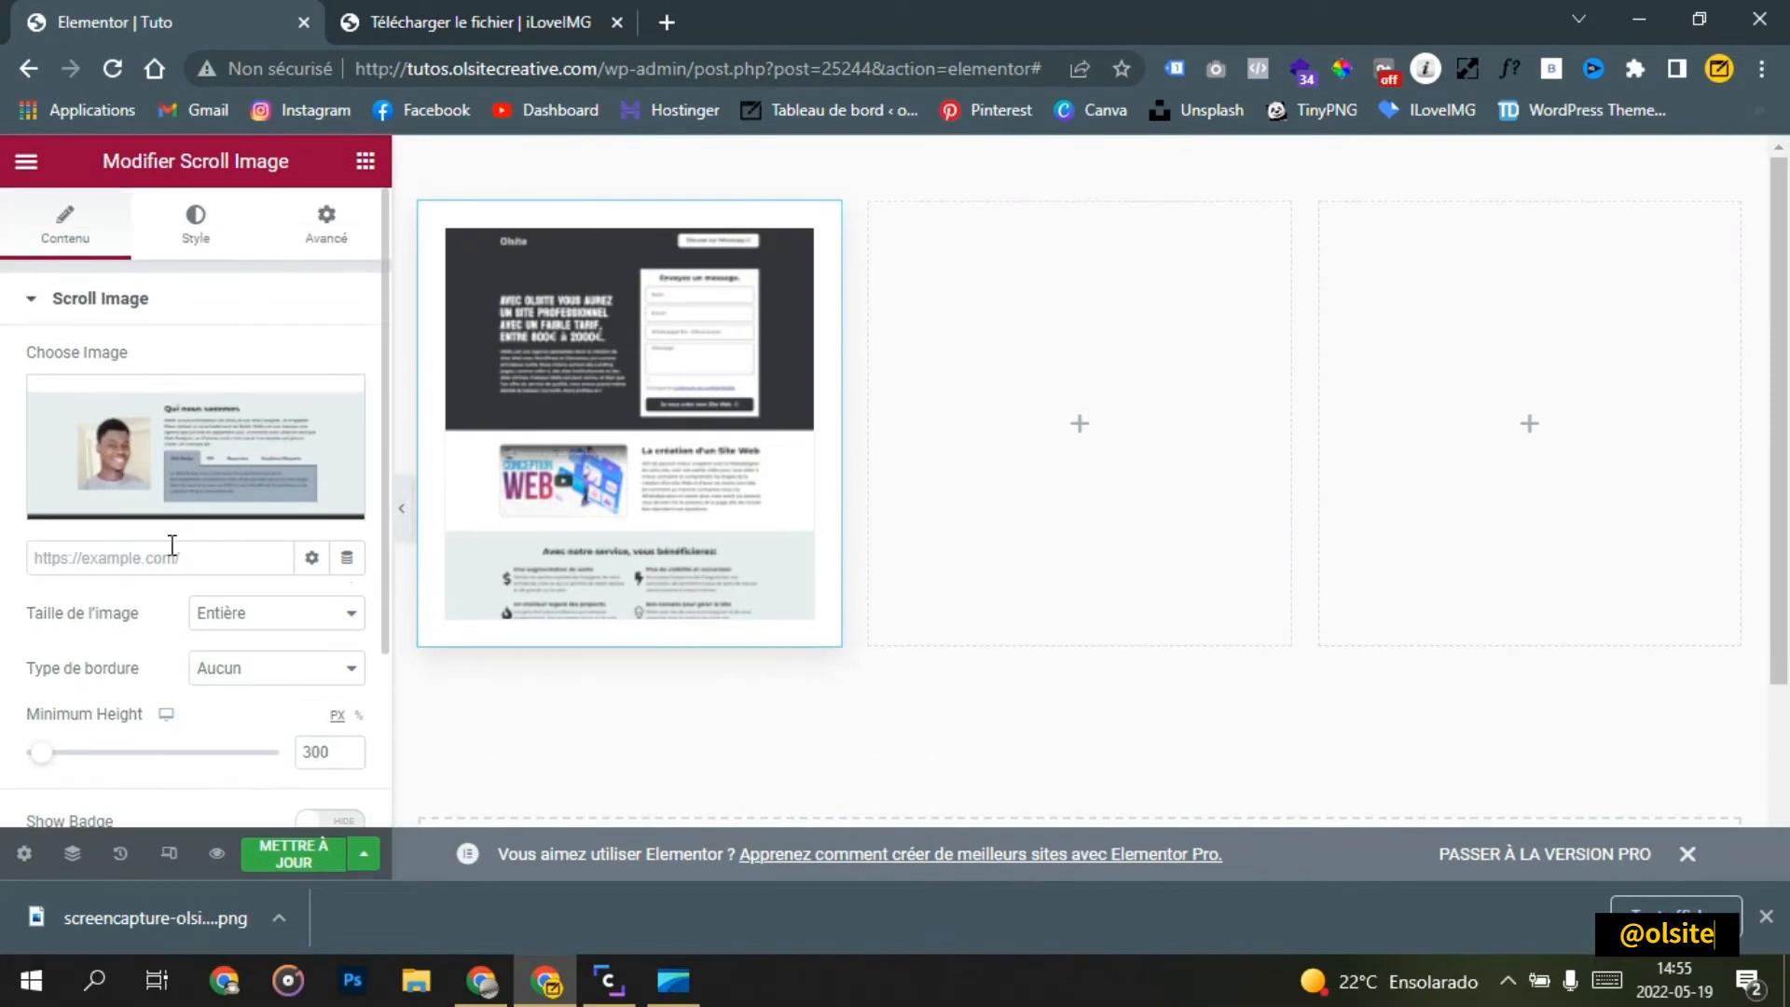
pyautogui.click(191, 238)
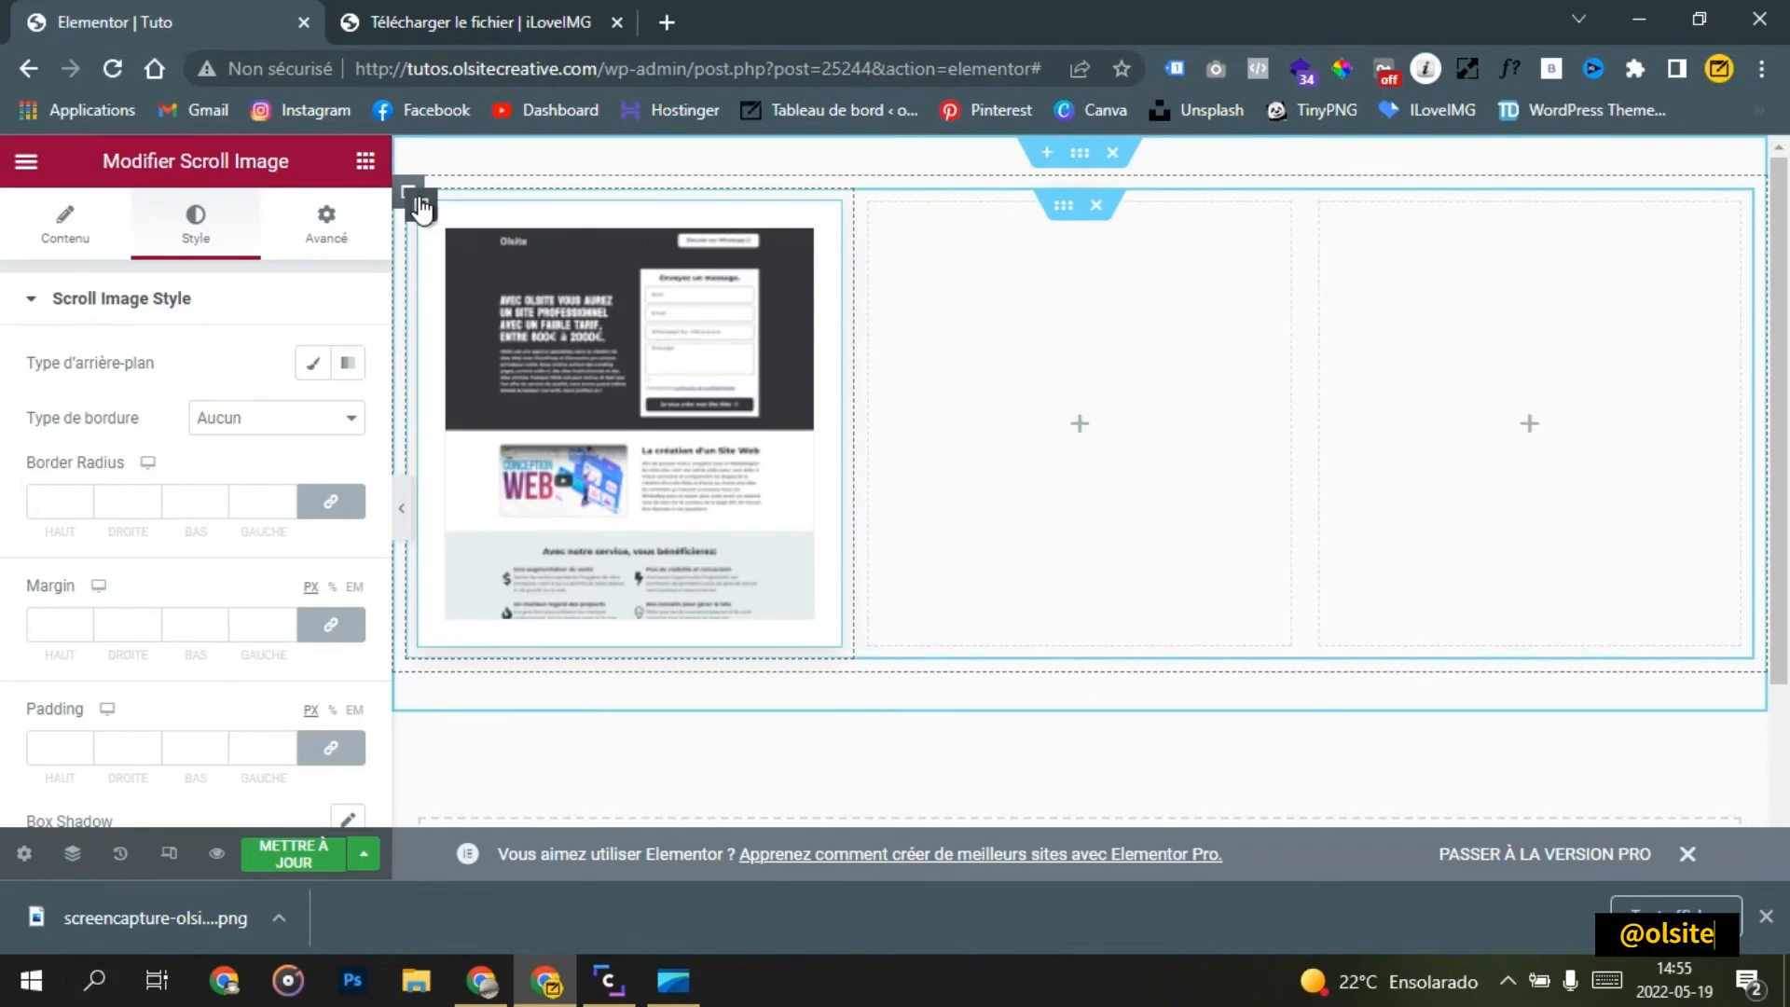
pyautogui.click(312, 428)
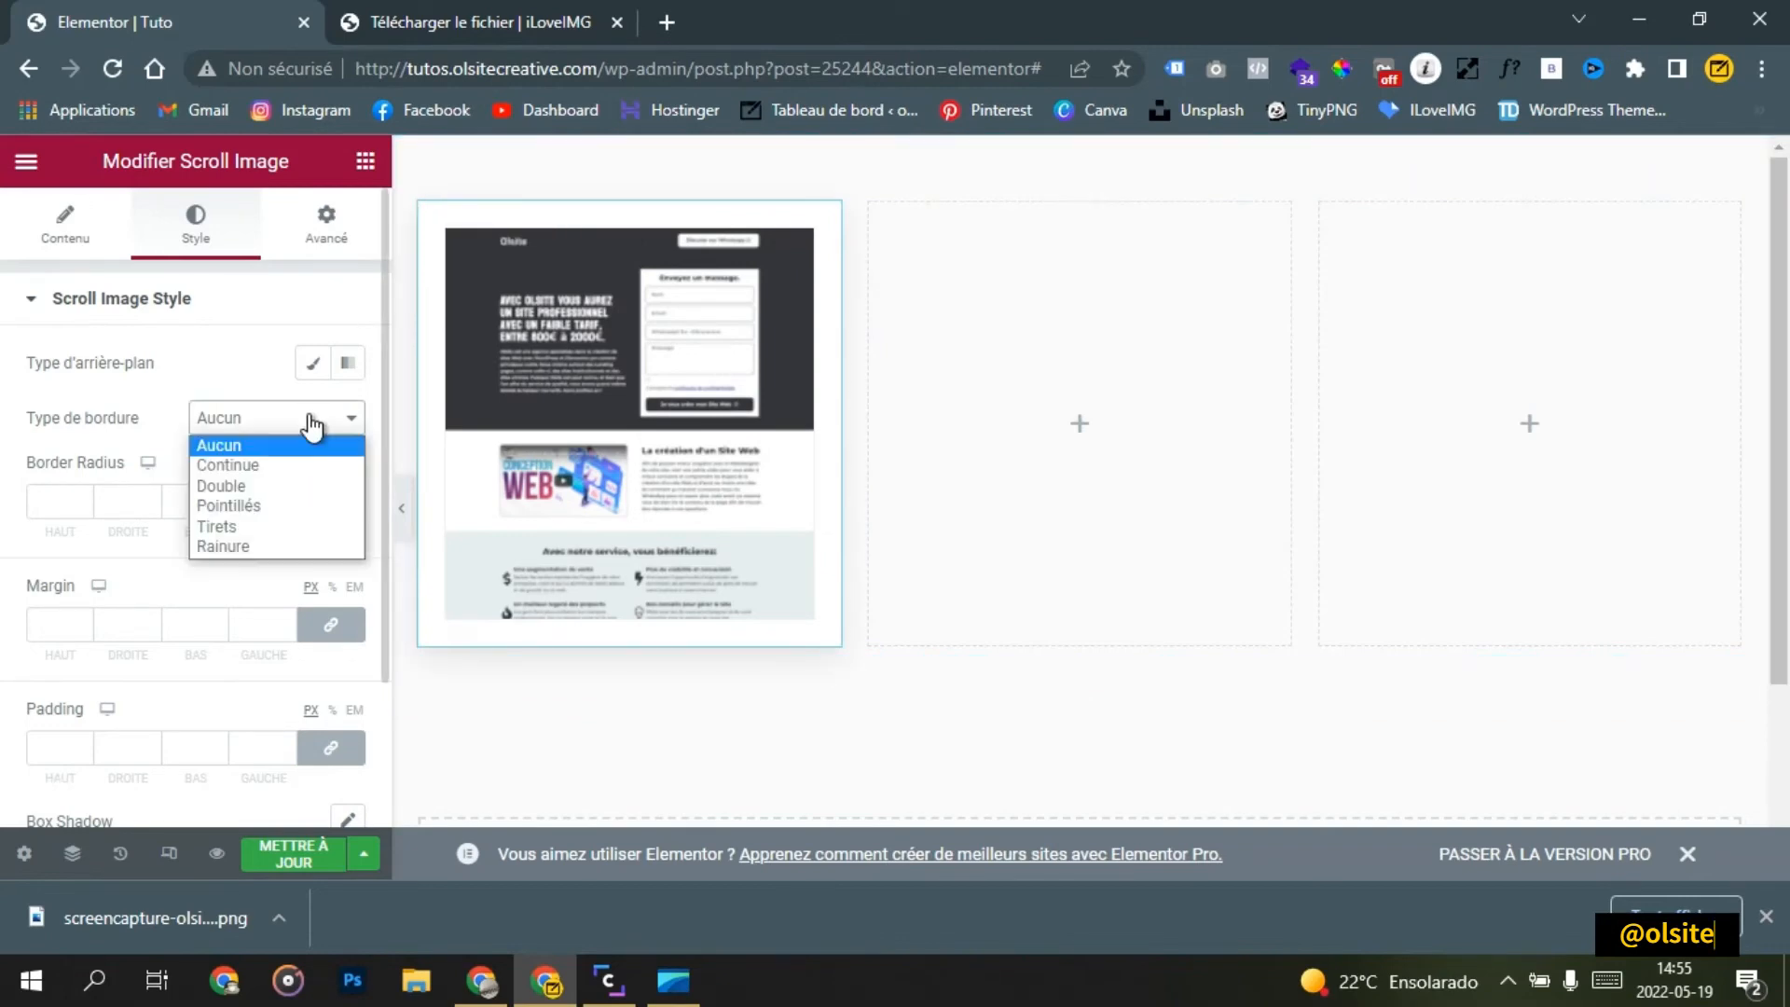
pyautogui.click(264, 466)
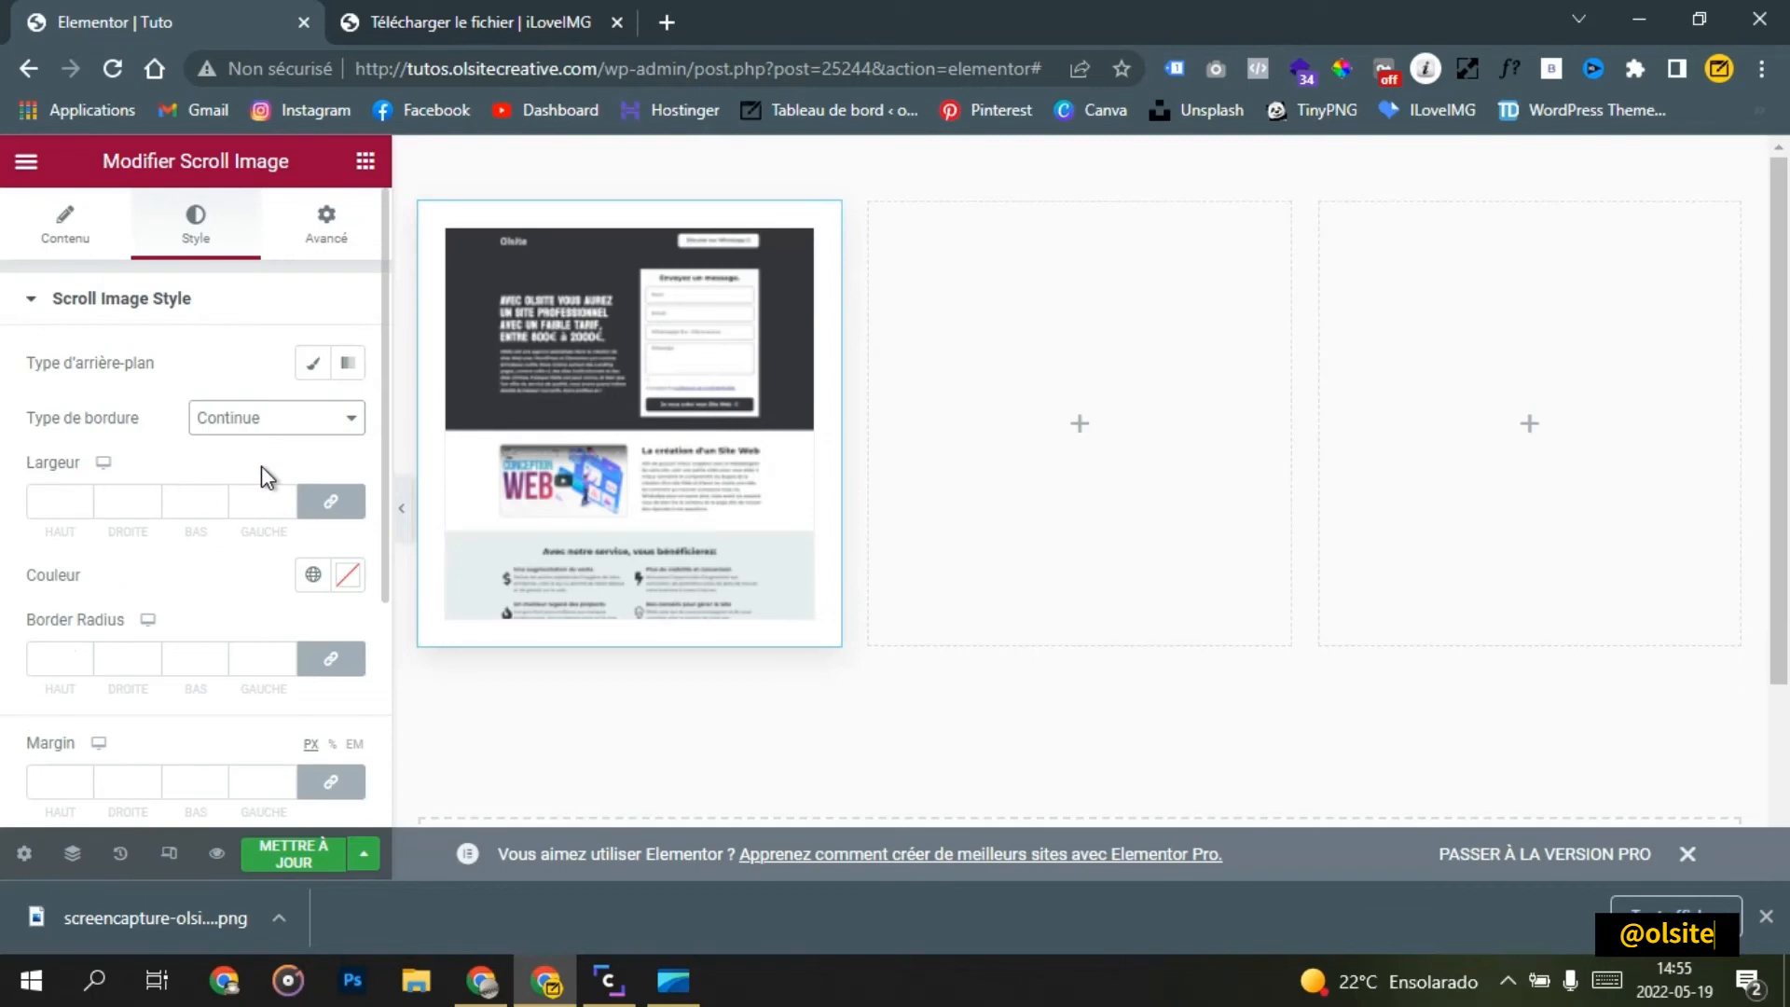
pyautogui.click(149, 497)
pyautogui.click(150, 496)
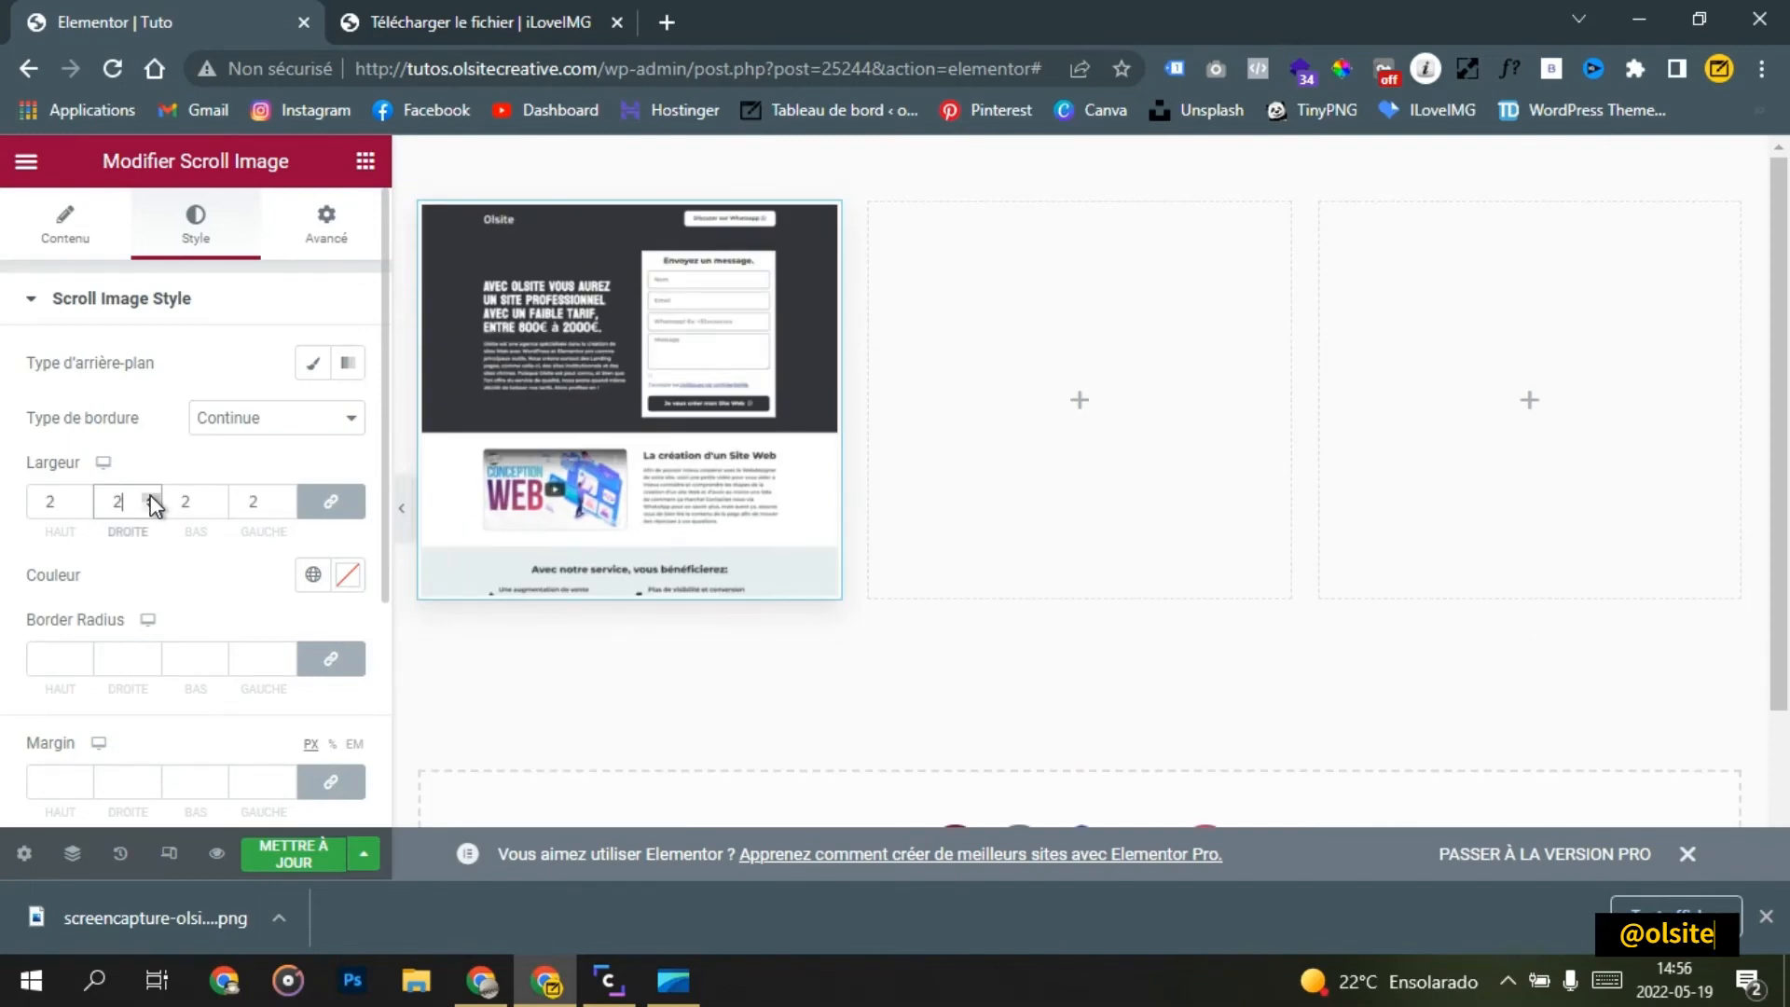
# Step: Set the Scroll Image widget's border color to blue #4243E9
pyautogui.click(345, 574)
pyautogui.click(571, 352)
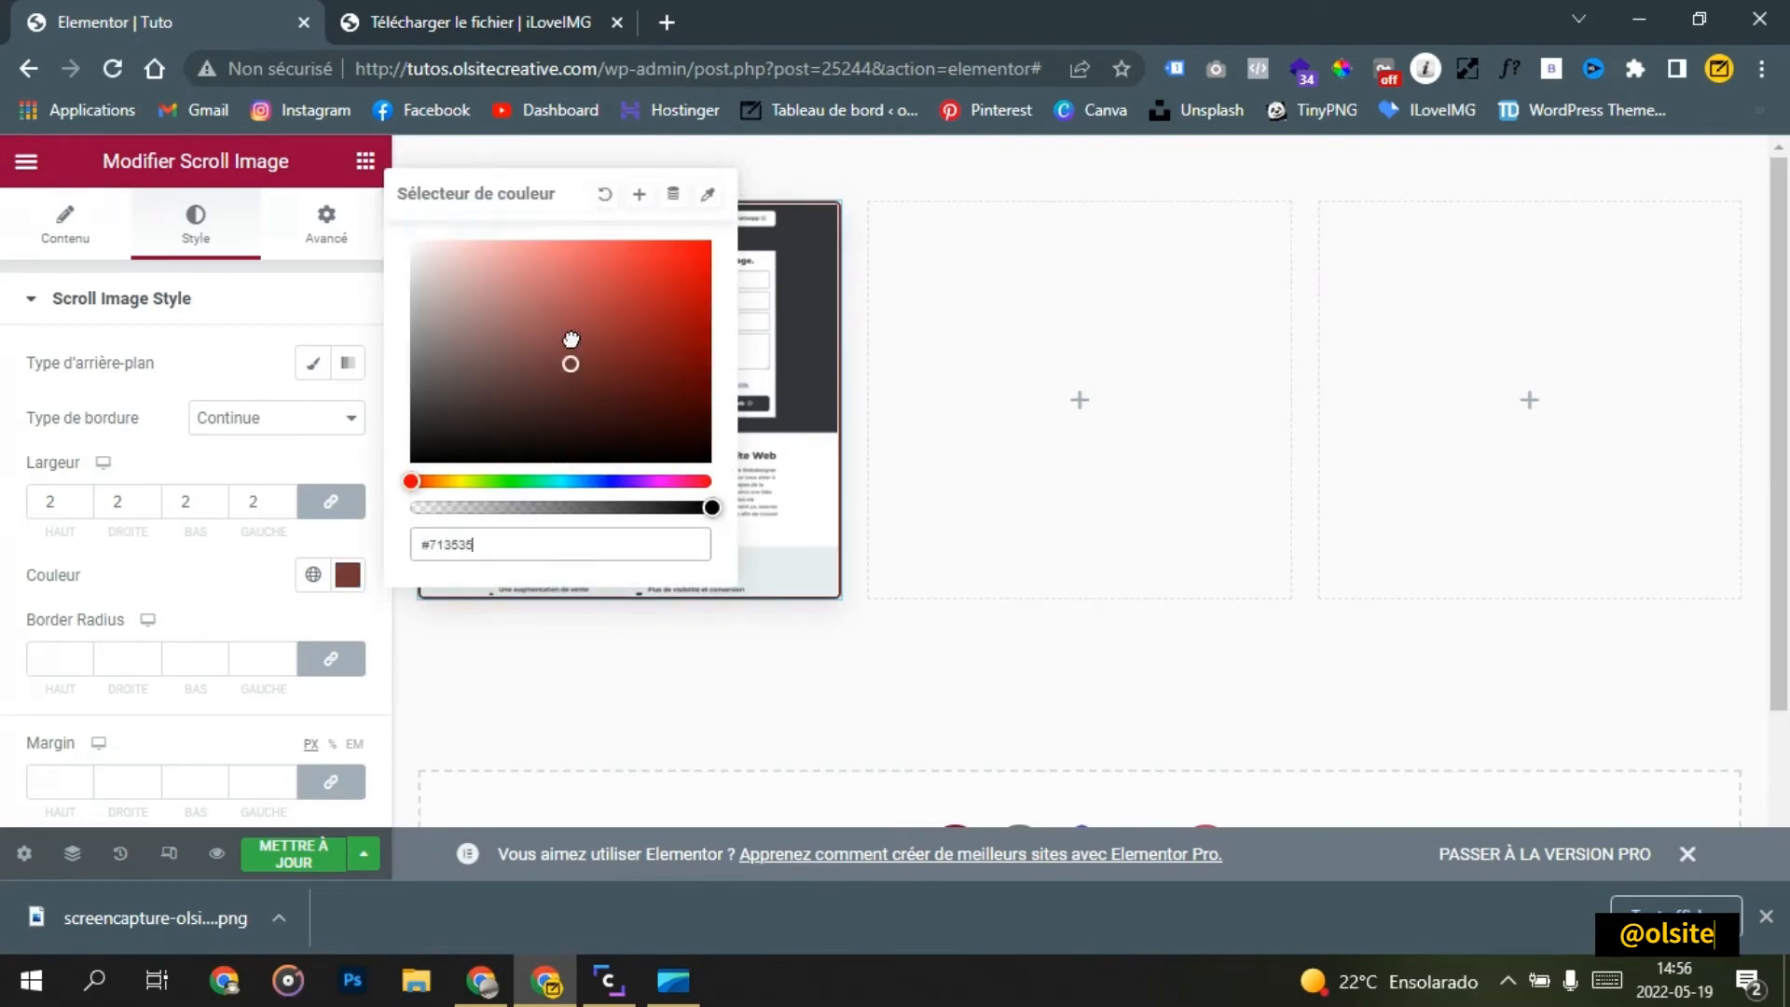
pyautogui.click(419, 344)
pyautogui.moveTo(419, 344)
pyautogui.mouseDown()
pyautogui.moveTo(615, 335)
pyautogui.moveTo(632, 279)
pyautogui.moveTo(623, 402)
pyautogui.moveTo(532, 420)
pyautogui.moveTo(496, 402)
pyautogui.mouseUp()
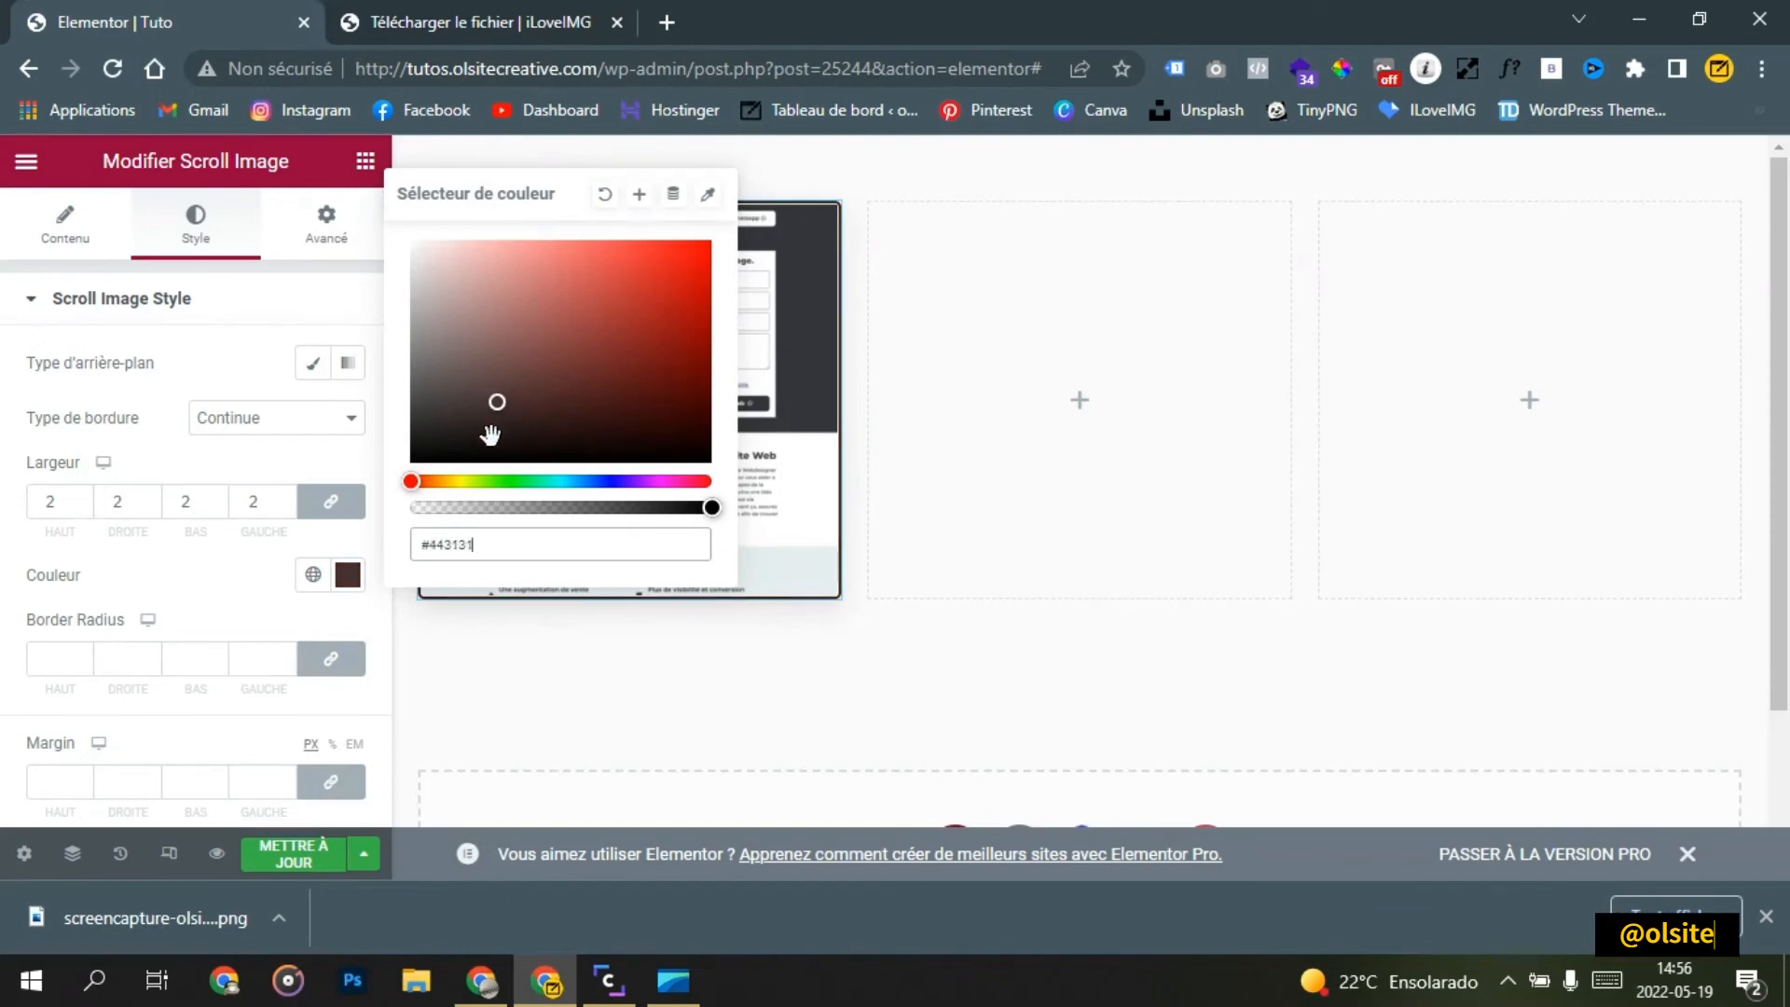
pyautogui.click(478, 481)
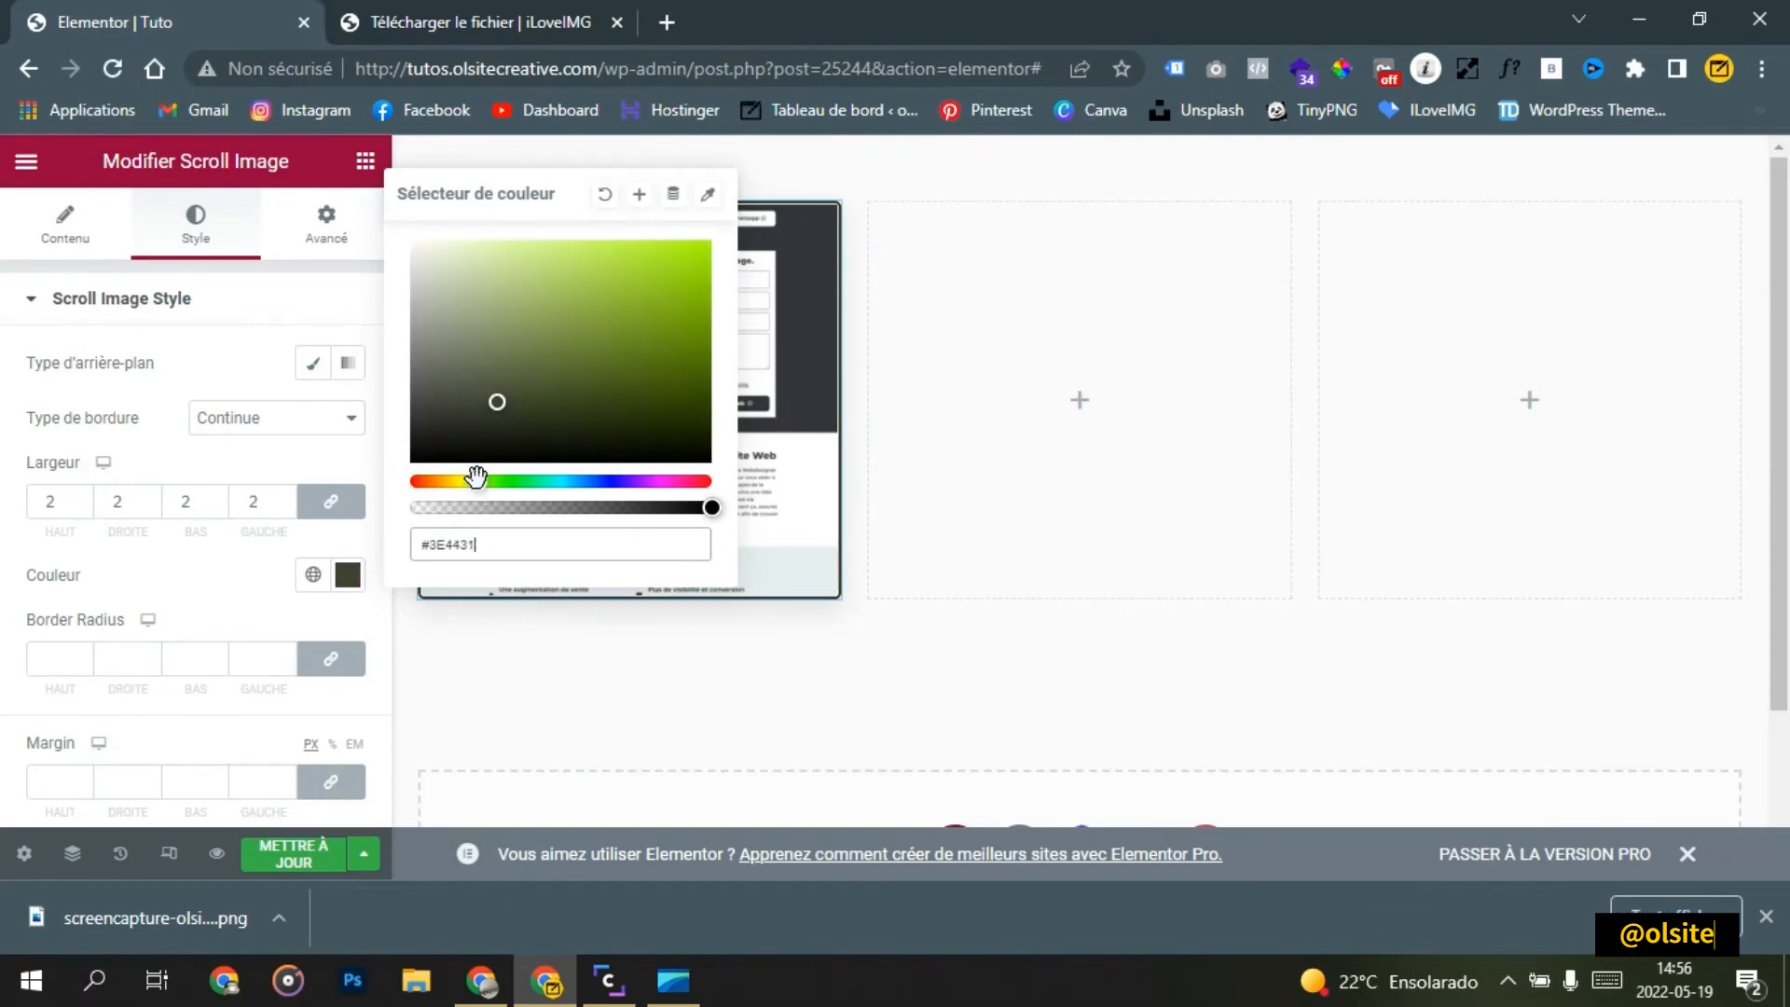
pyautogui.moveTo(477, 481); pyautogui.dragTo(610, 481)
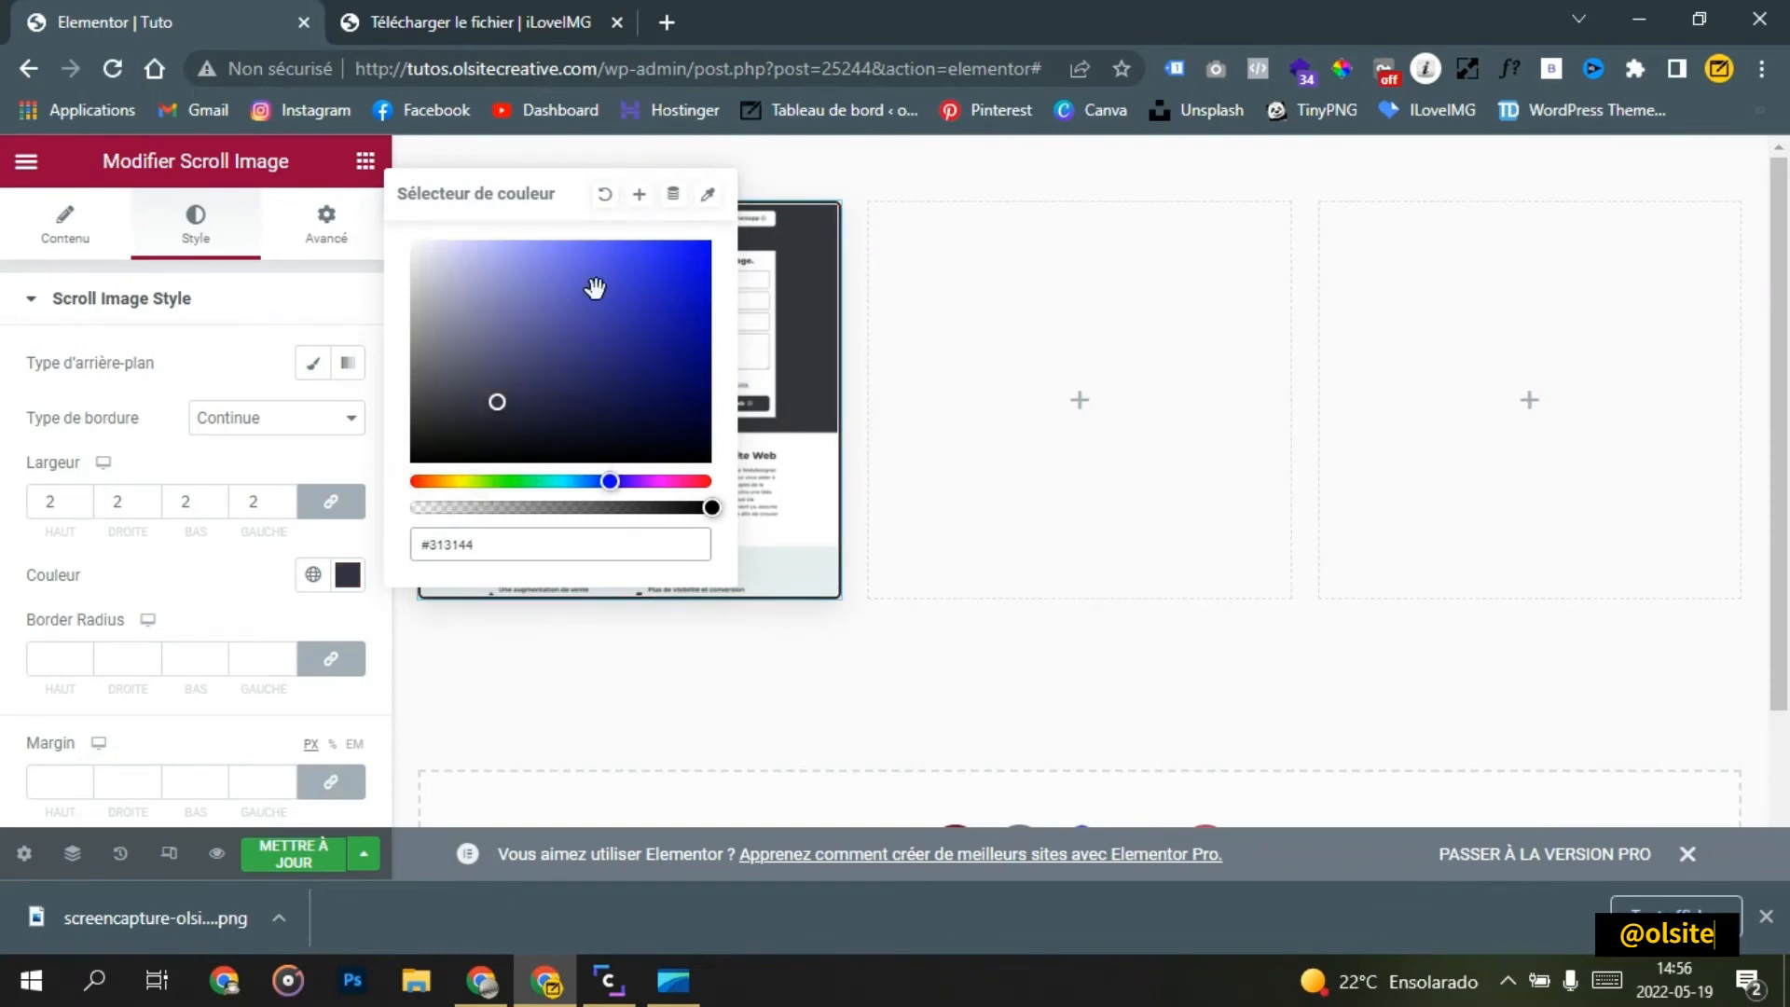
pyautogui.moveTo(595, 288); pyautogui.dragTo(625, 259)
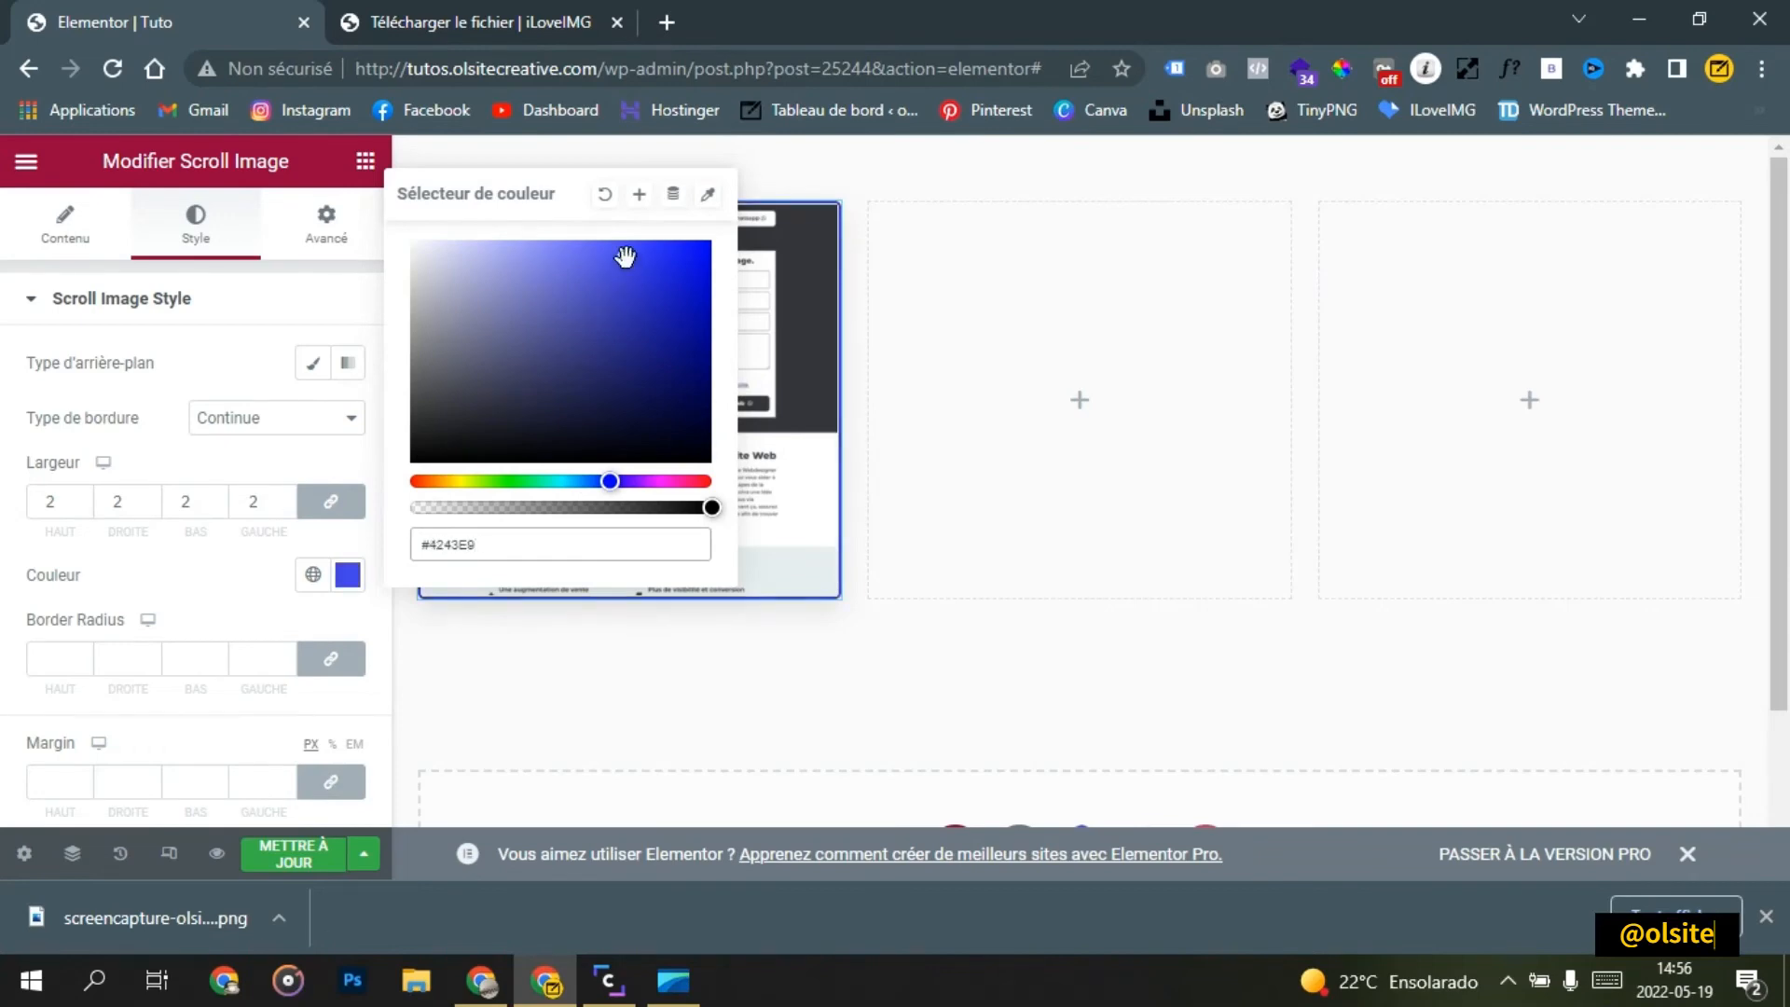
pyautogui.click(183, 456)
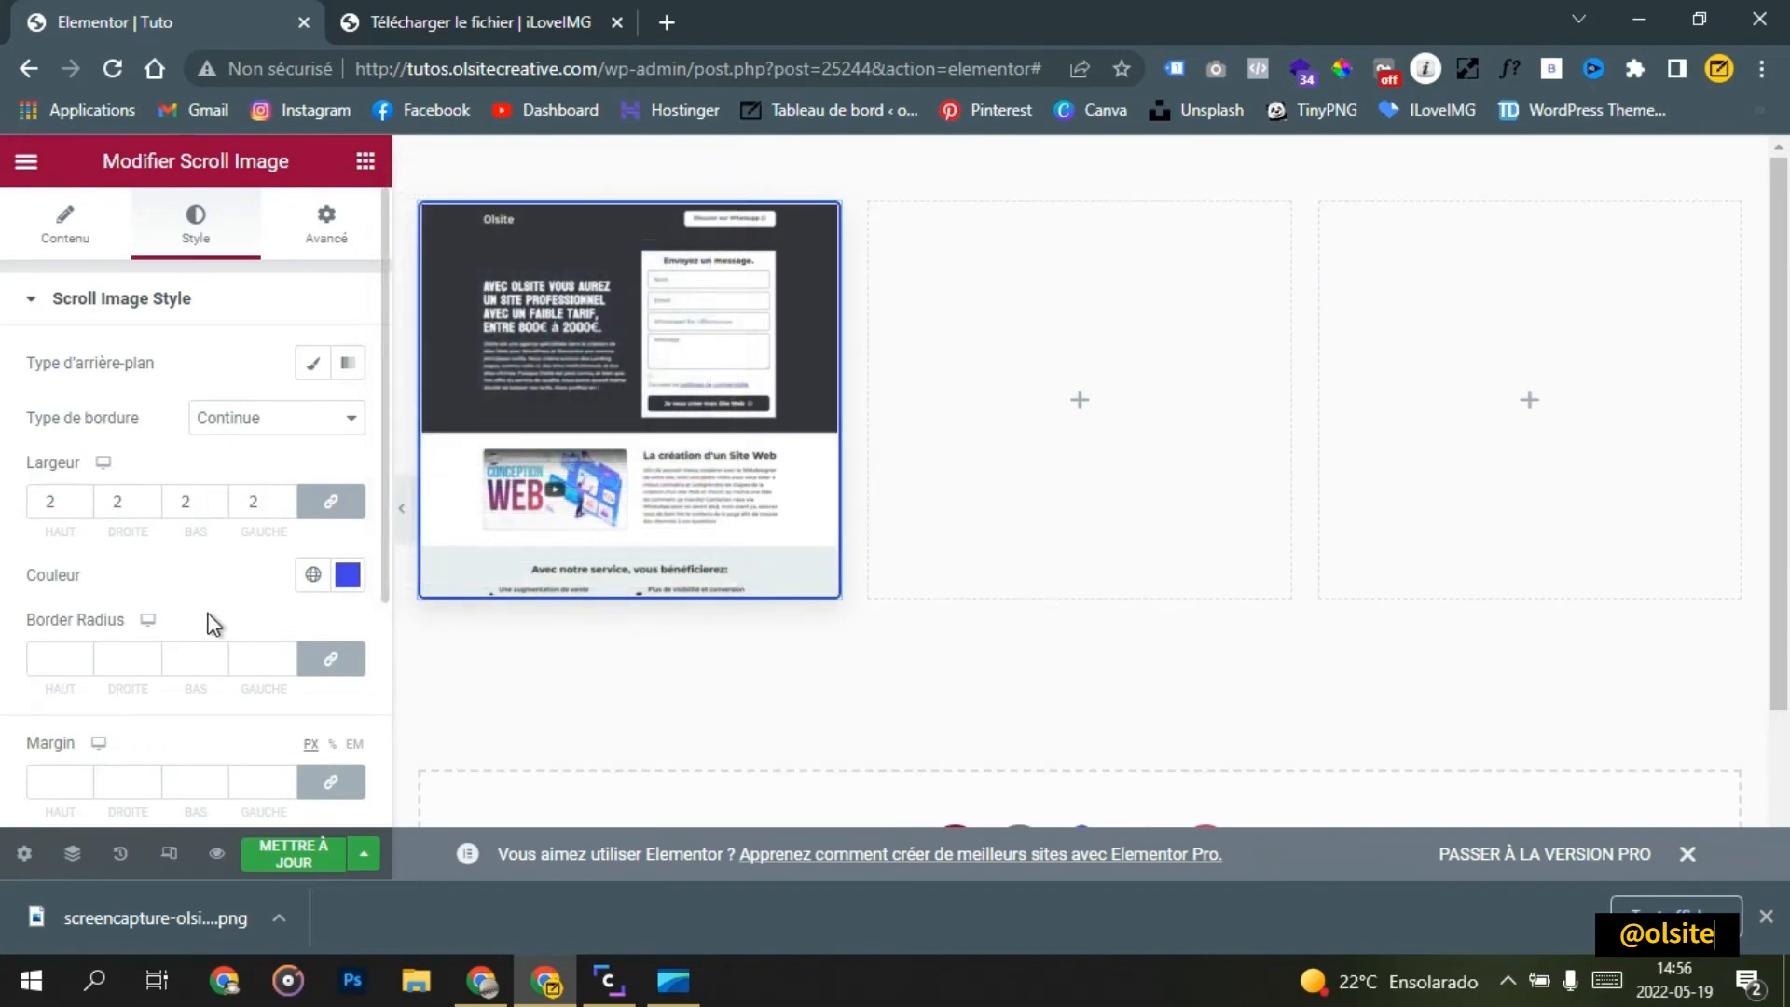
# Step: Give the Scroll Image widget a linked border radius of 10 on all corners and check the rounded result on the page
pyautogui.scroll(-1, 210, 623)
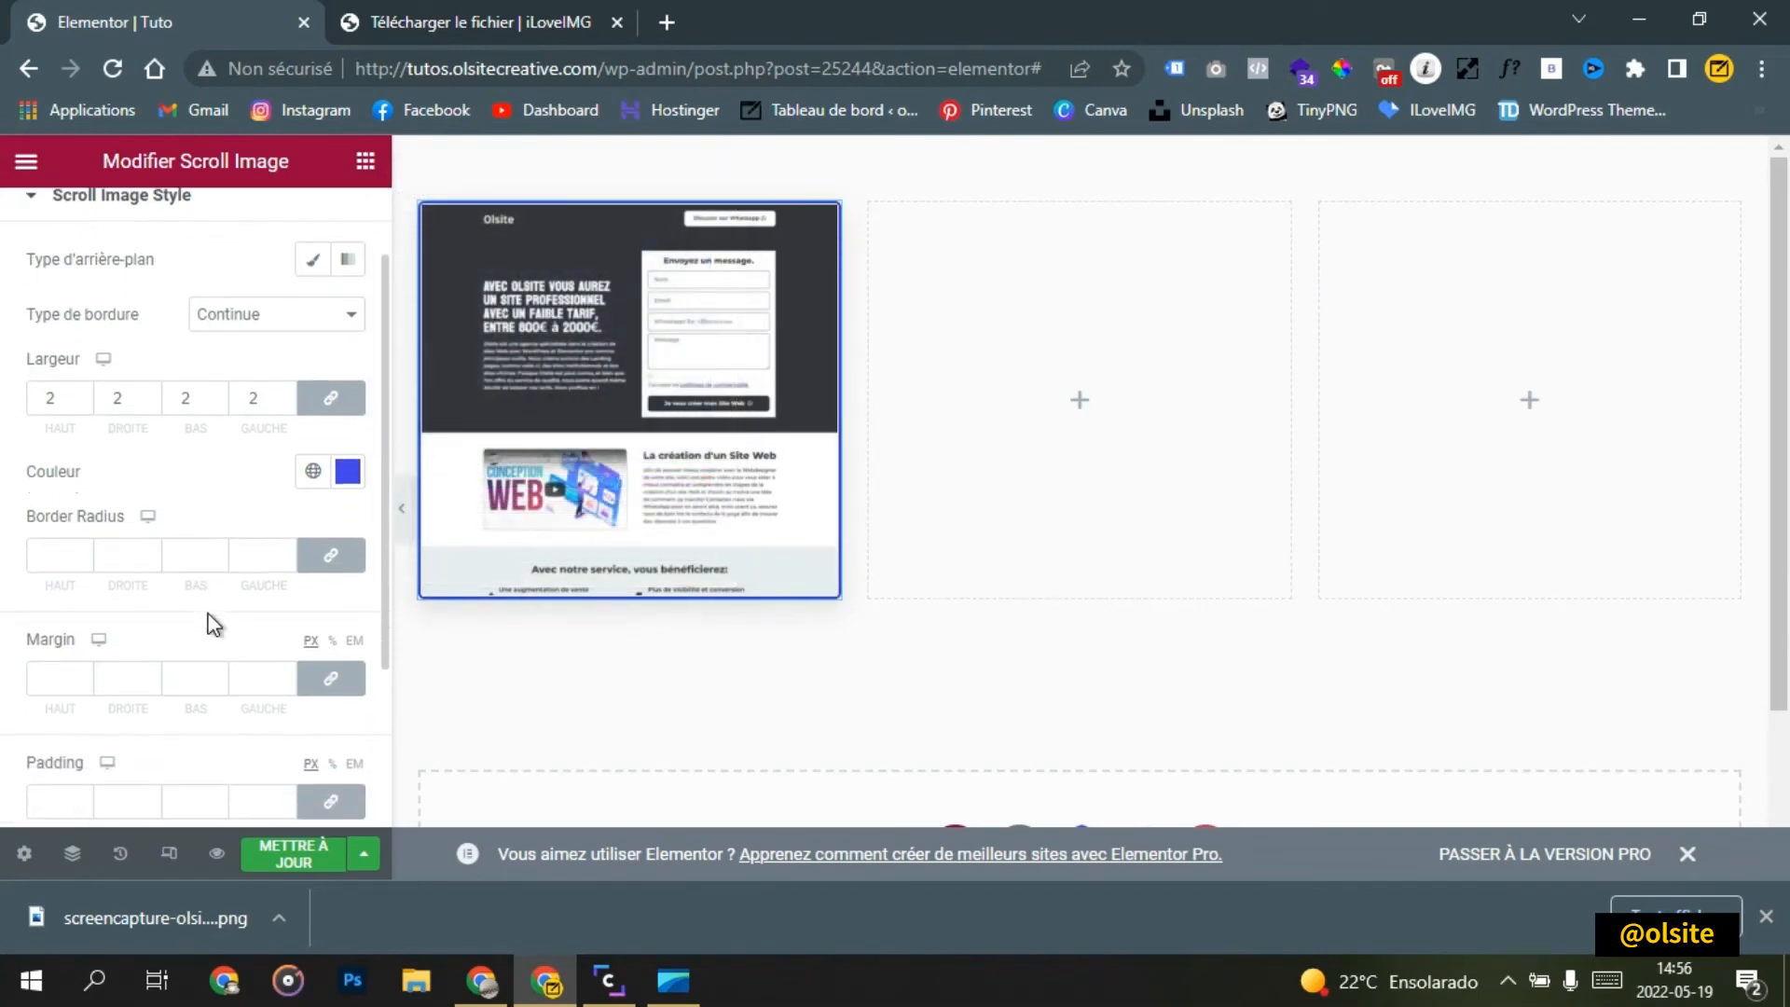
pyautogui.click(80, 547)
pyautogui.write('2')
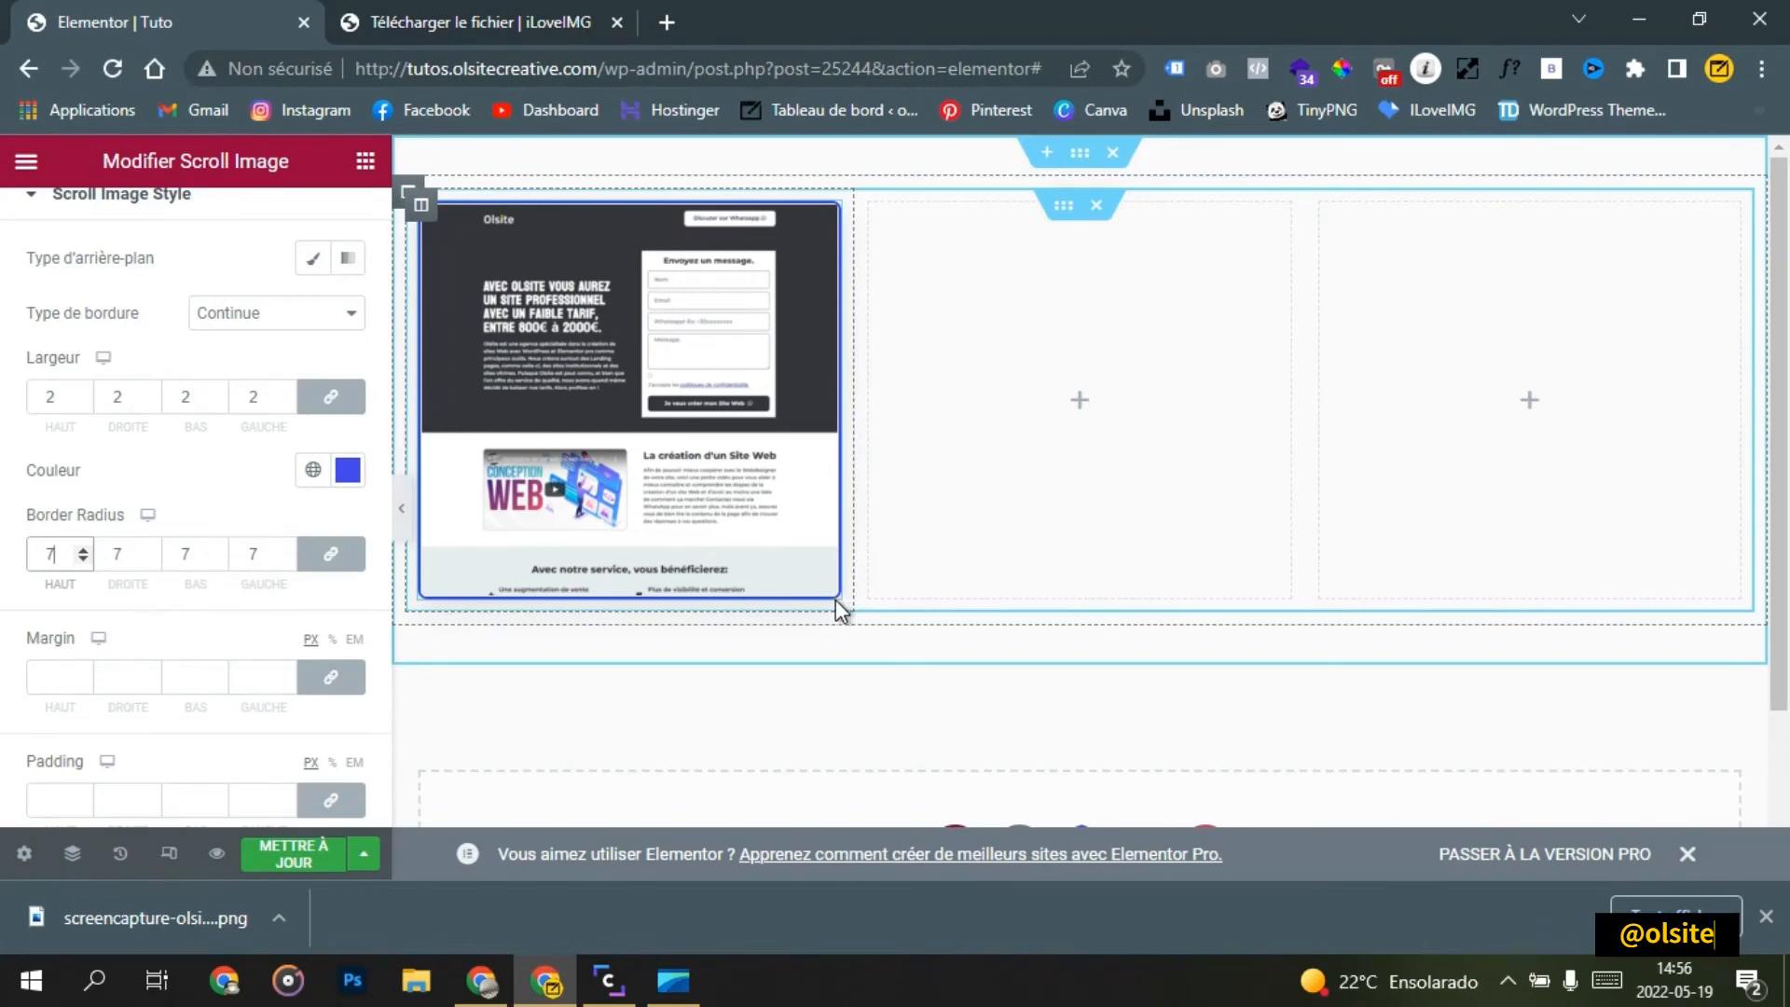
pyautogui.click(83, 549)
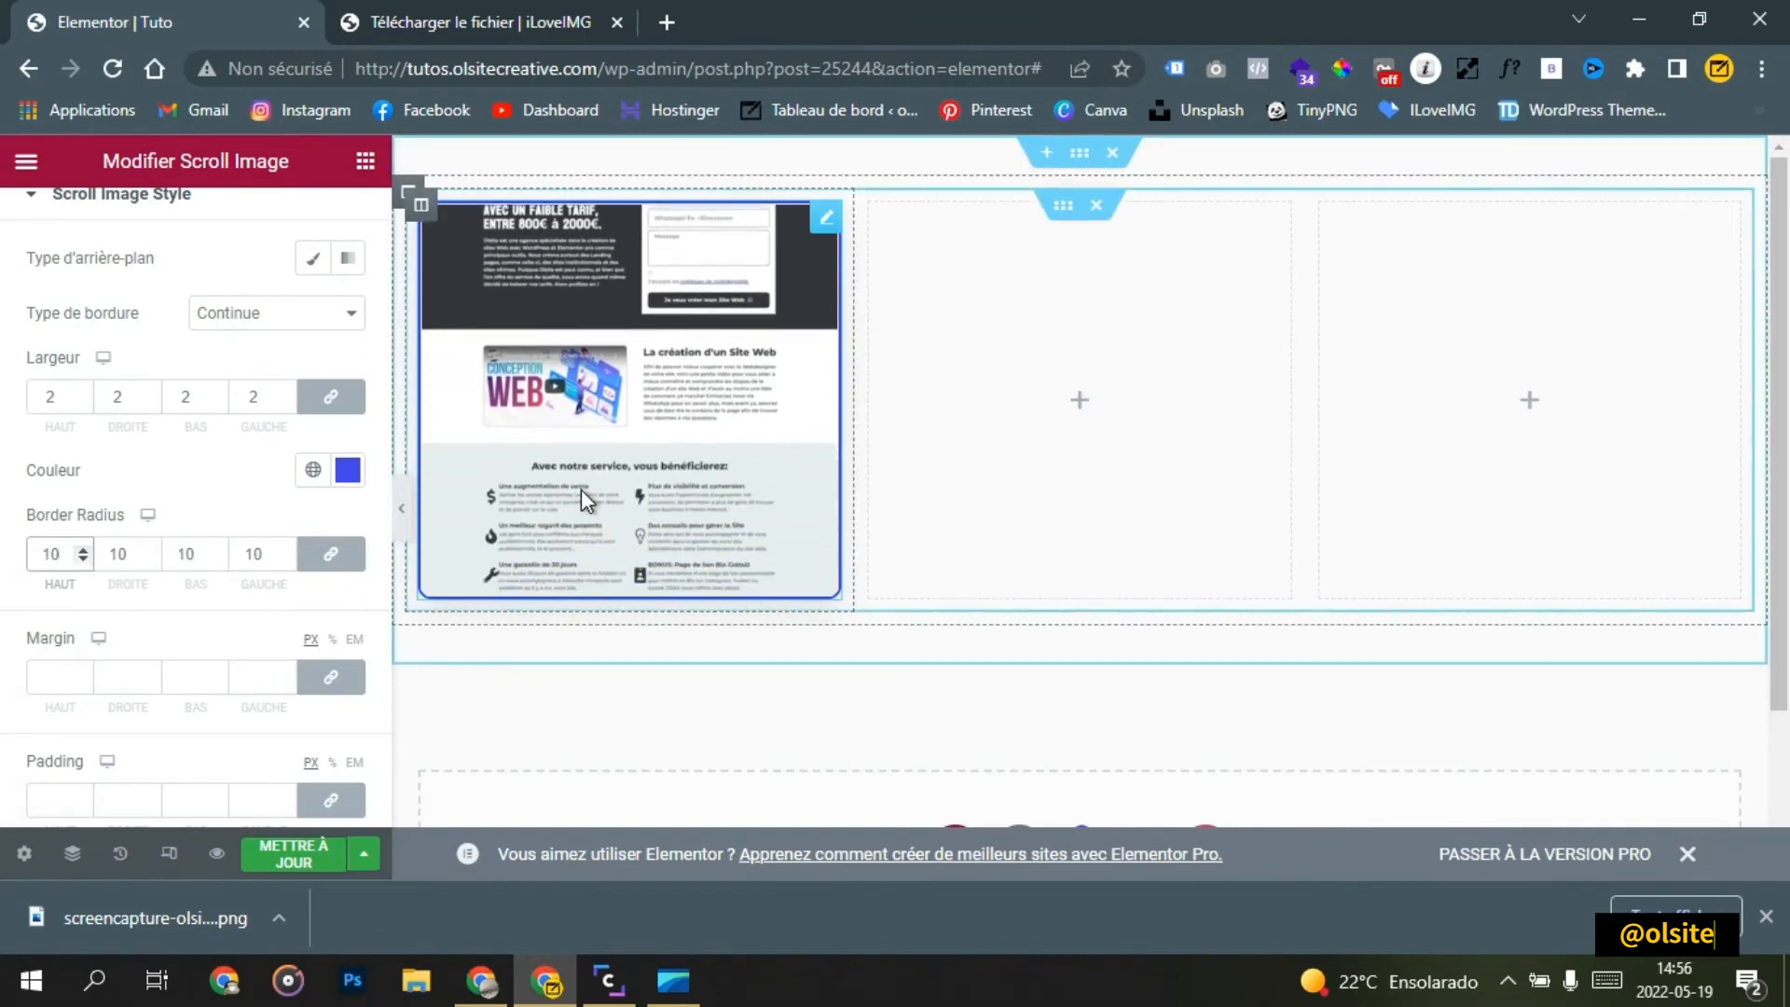
pyautogui.scroll(-2, 580, 490)
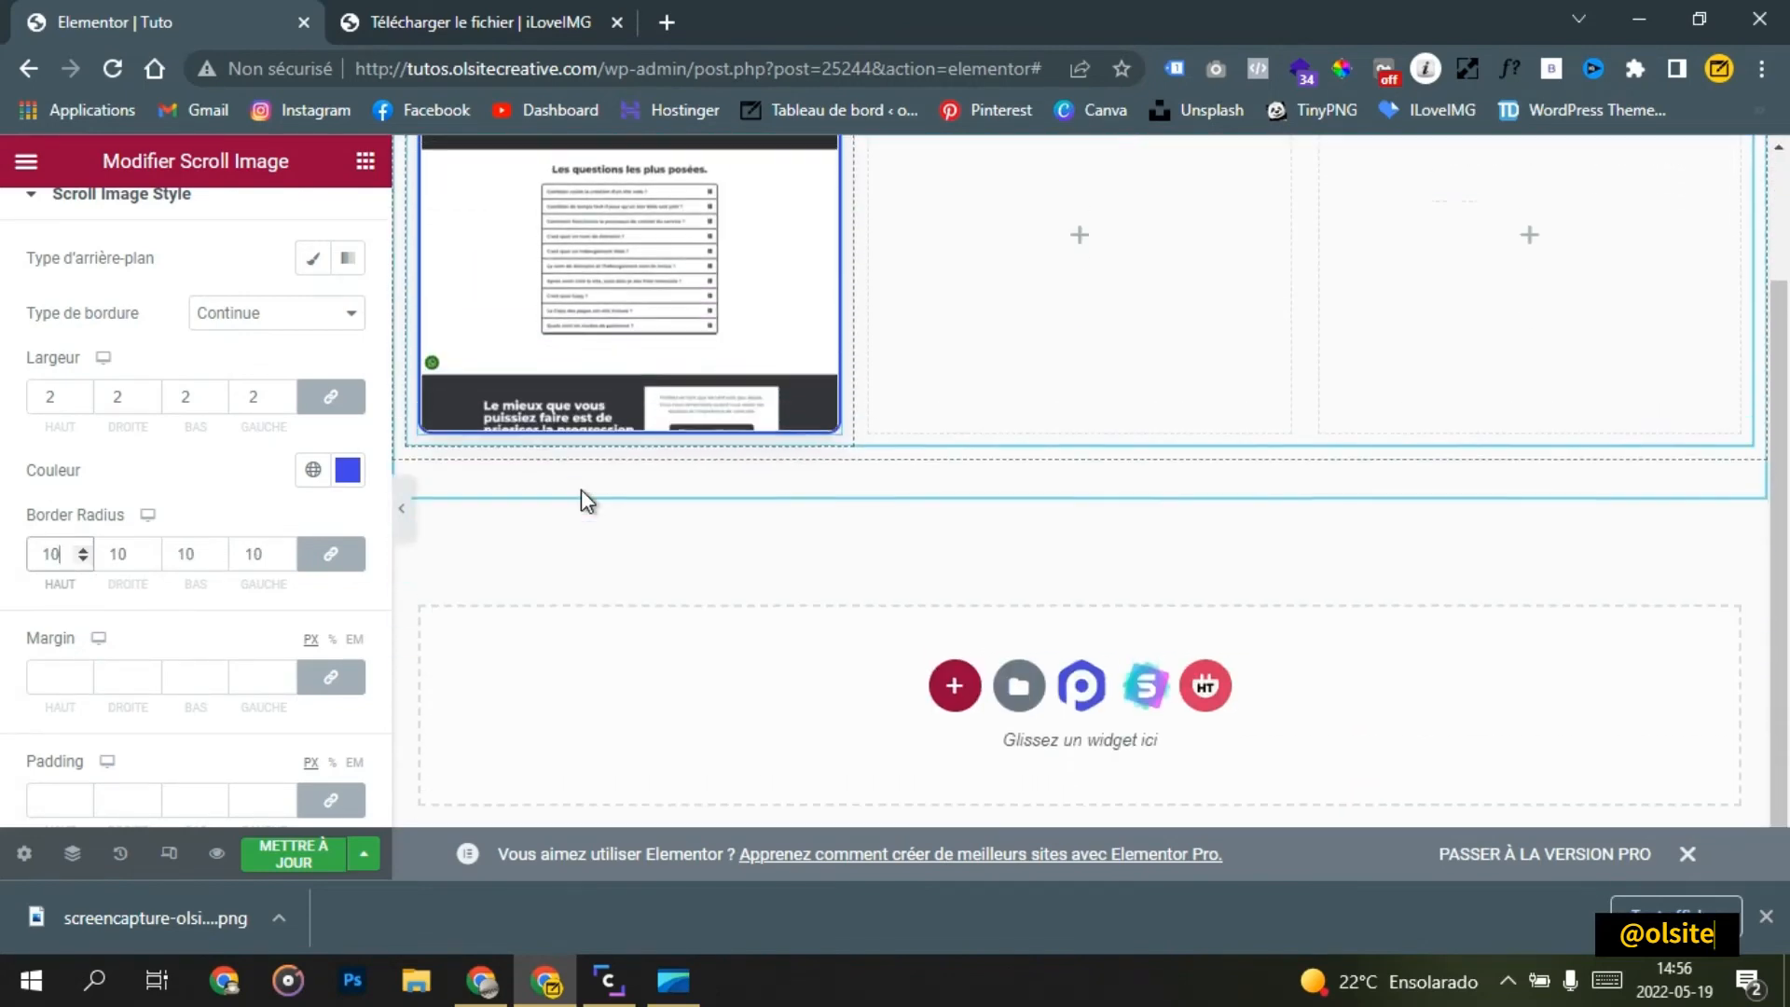
pyautogui.scroll(2, 580, 490)
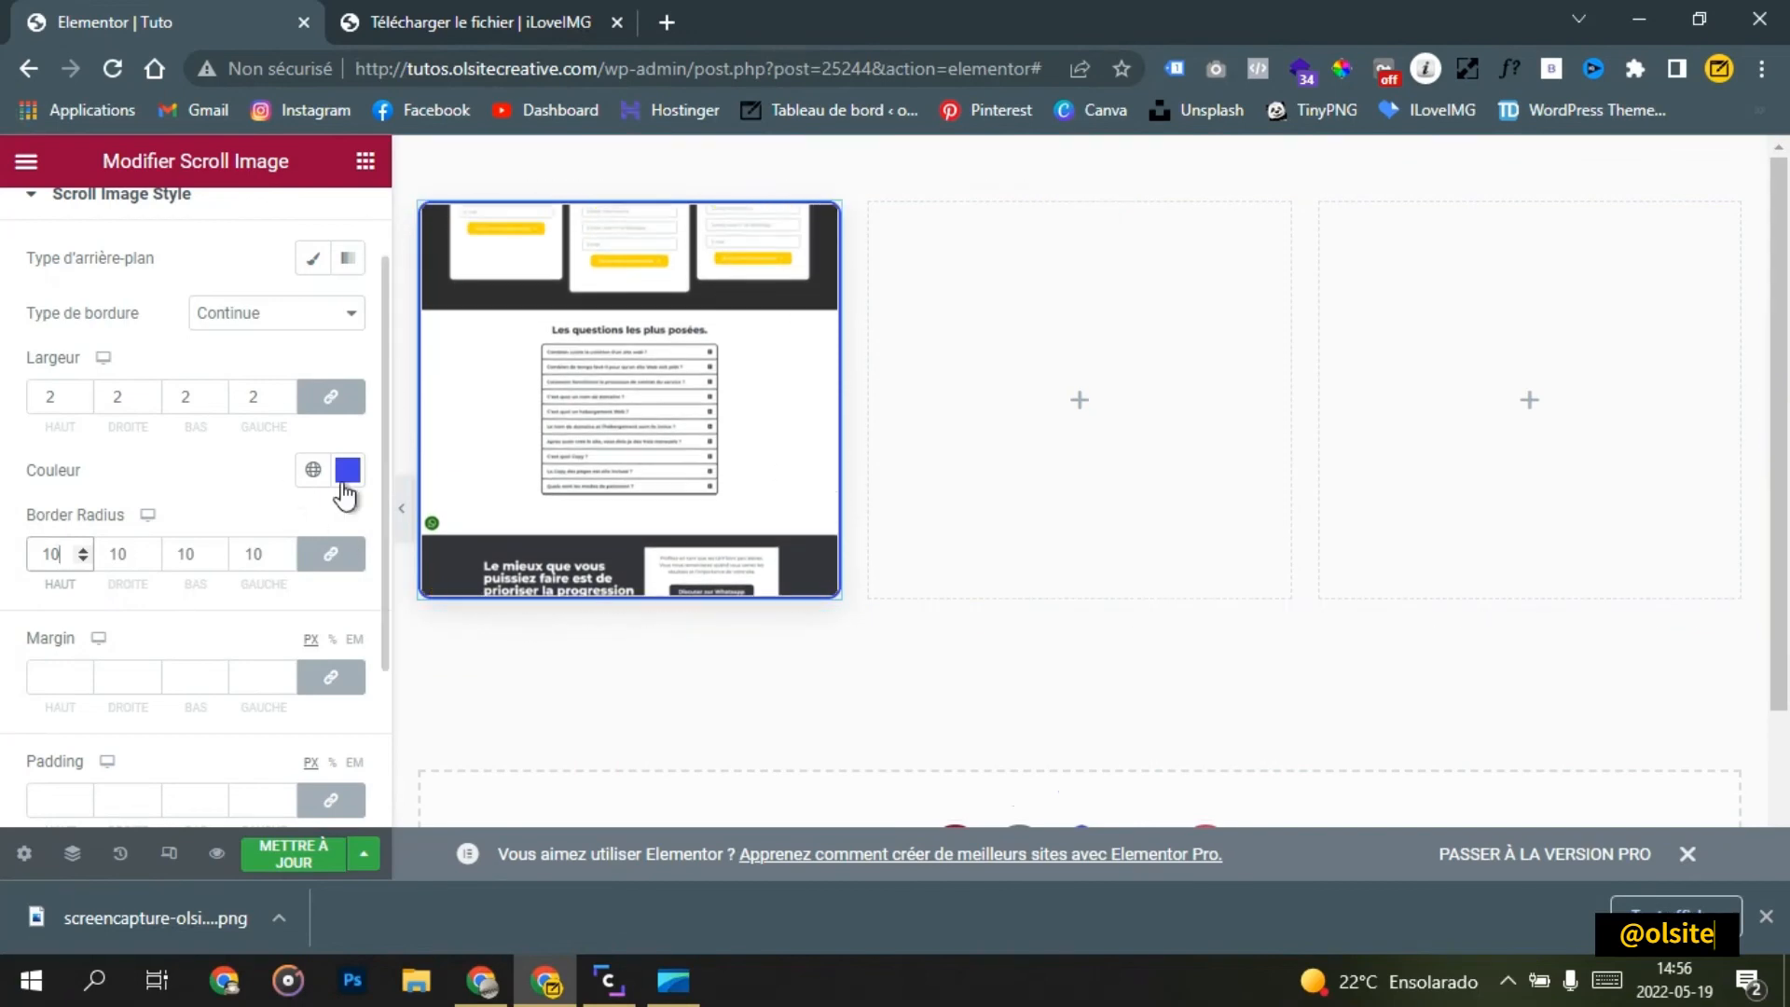
# Step: Review the widget's margin, padding, box shadow and advanced settings, then preview the bordered image at full page width
pyautogui.scroll(-2, 221, 449)
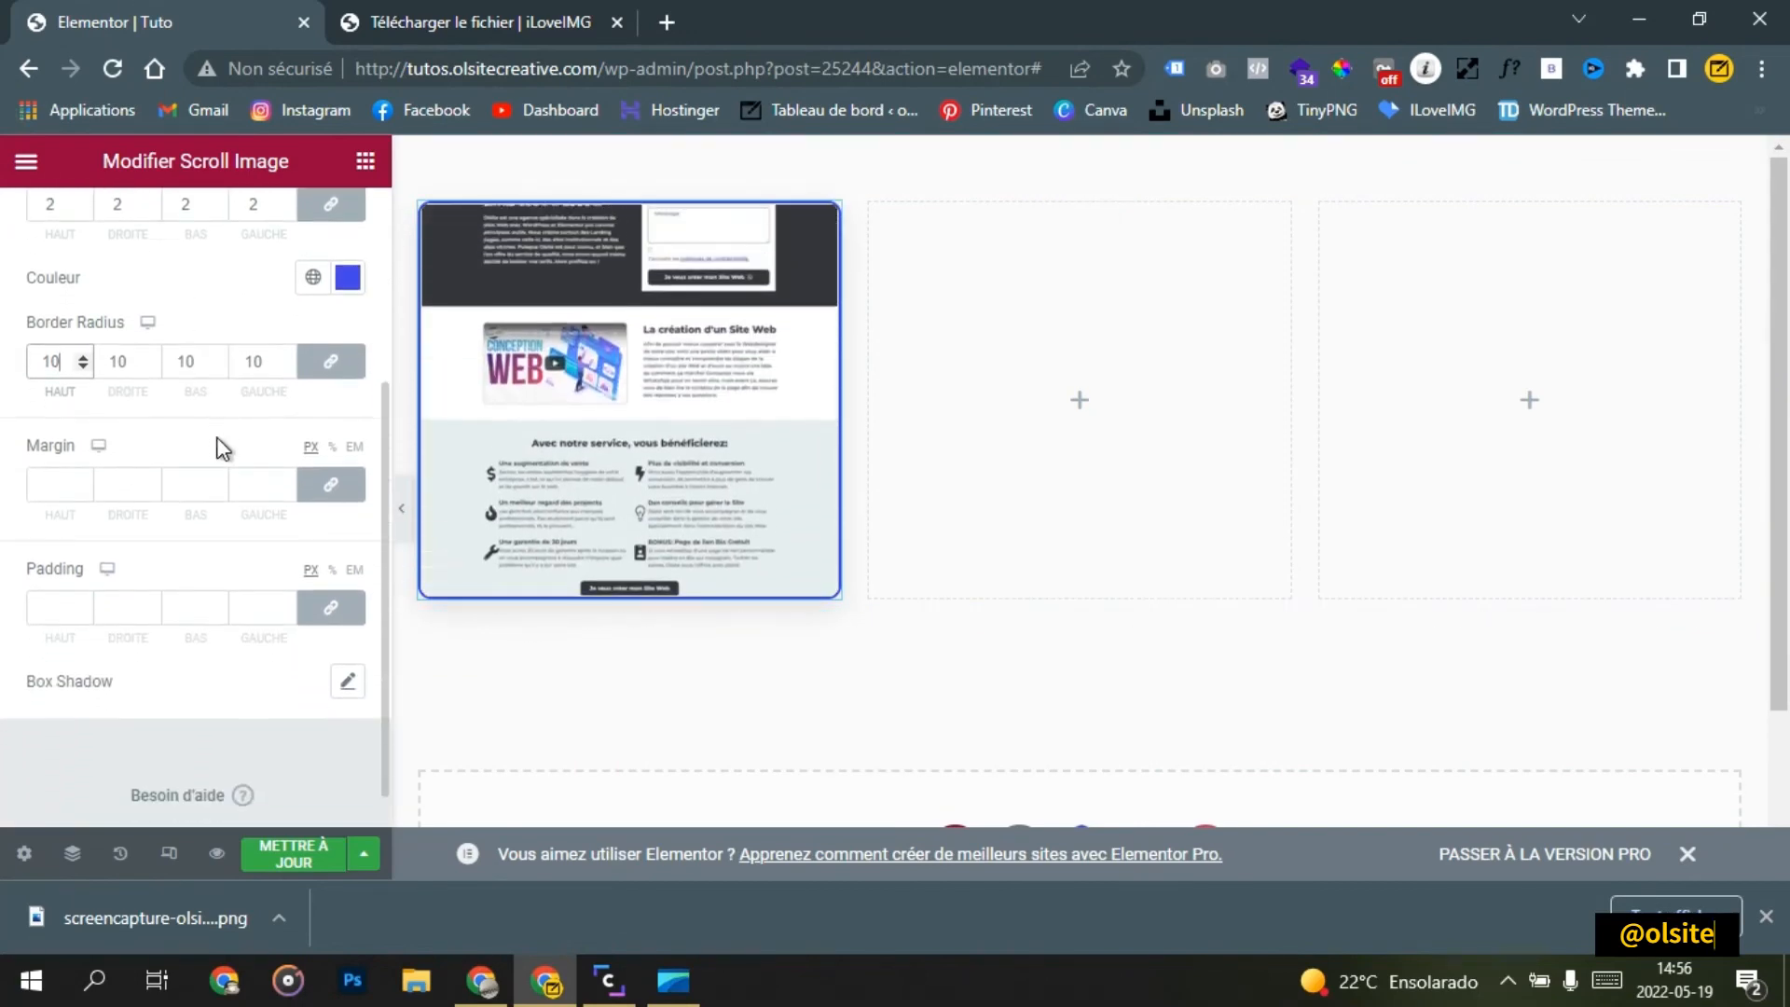
pyautogui.scroll(-1, 221, 448)
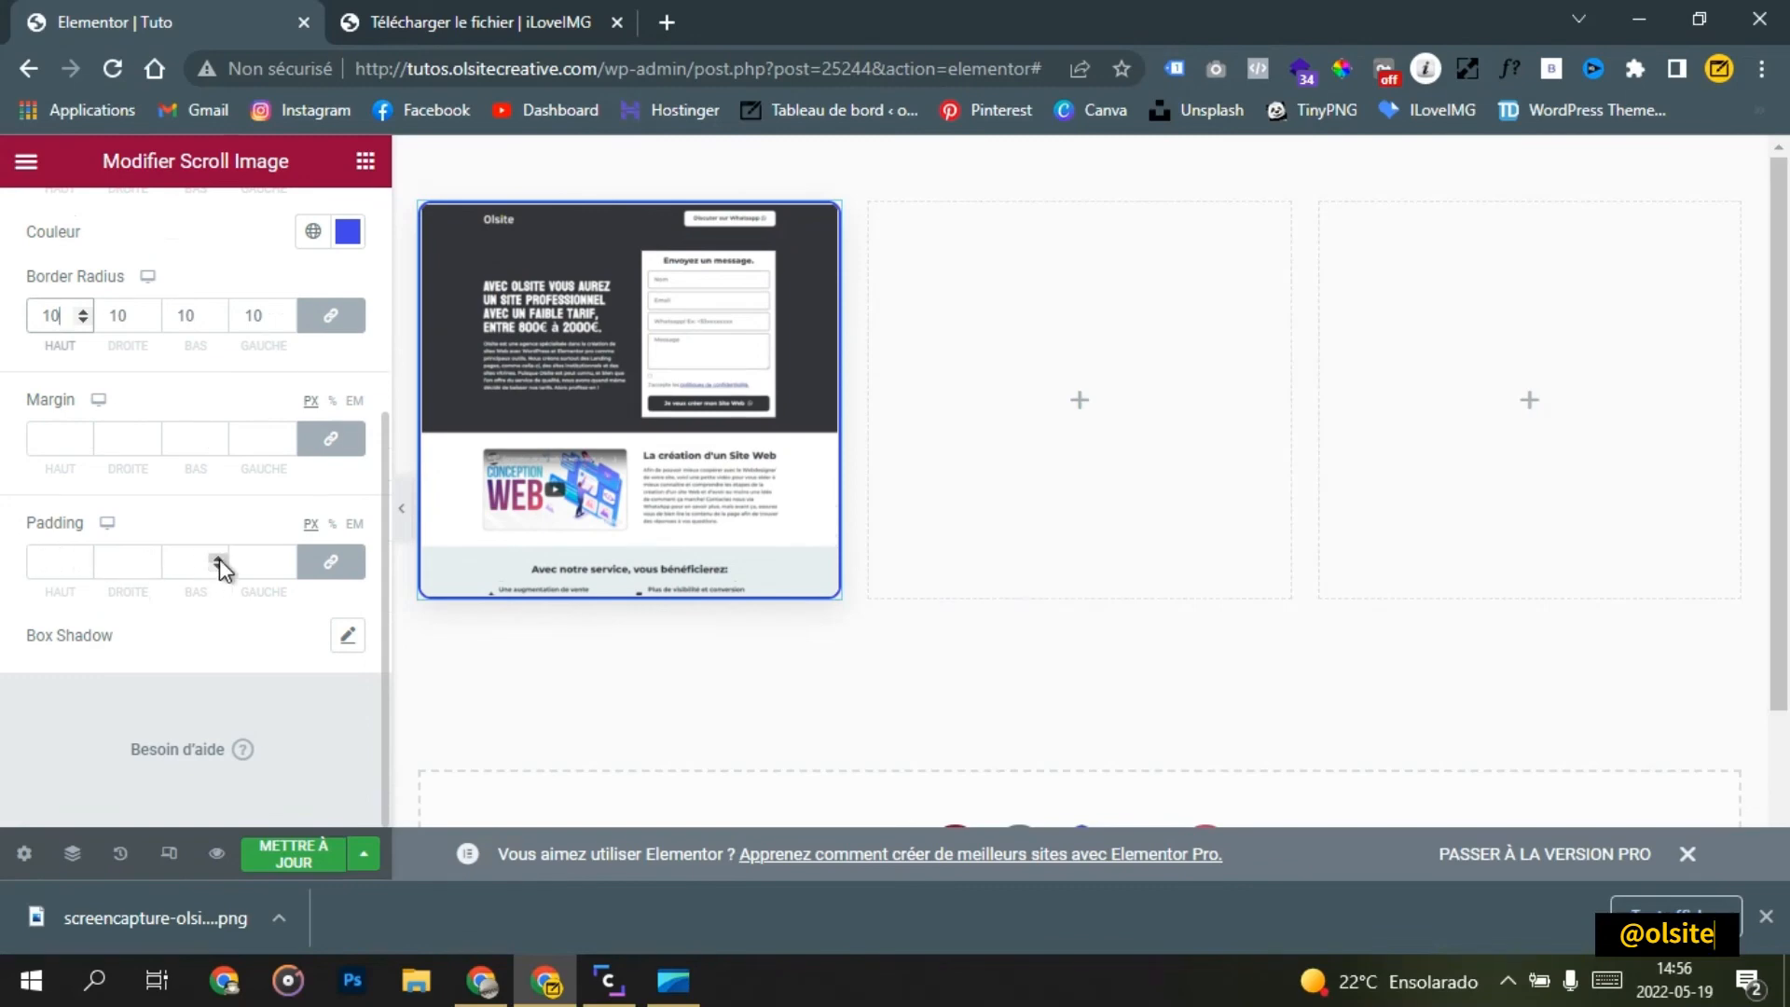
pyautogui.scroll(4, 221, 411)
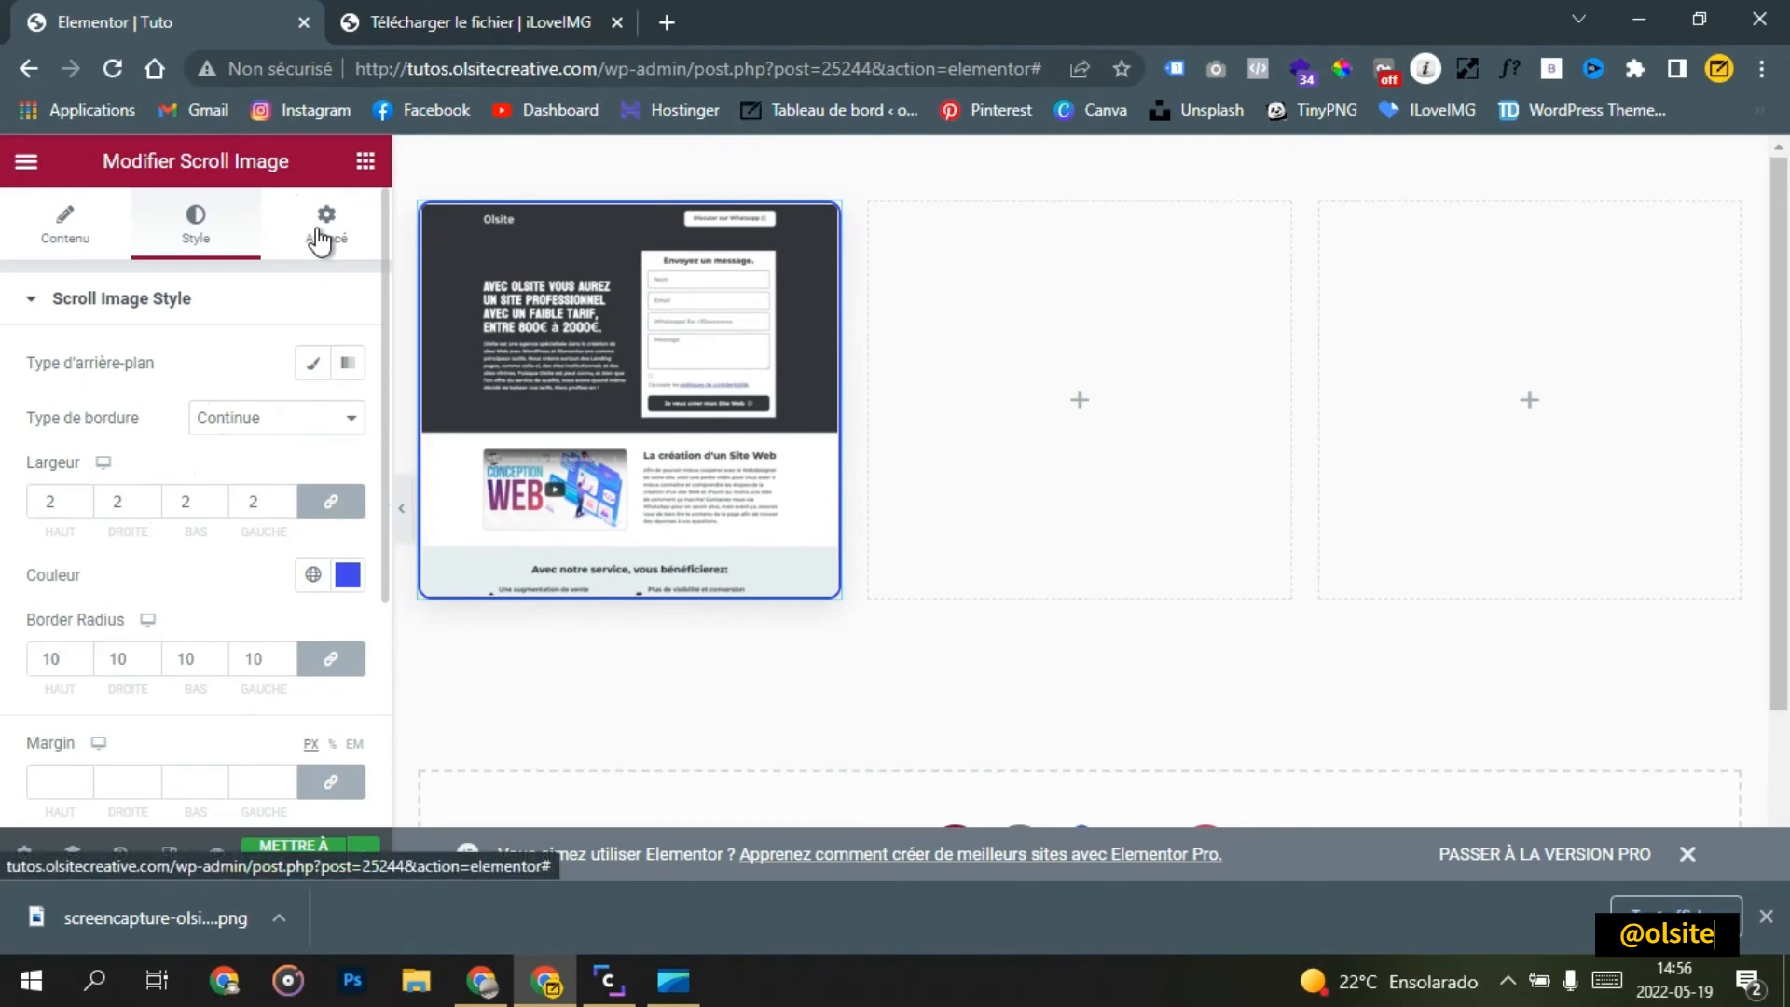
pyautogui.click(322, 241)
pyautogui.scroll(-1, 174, 688)
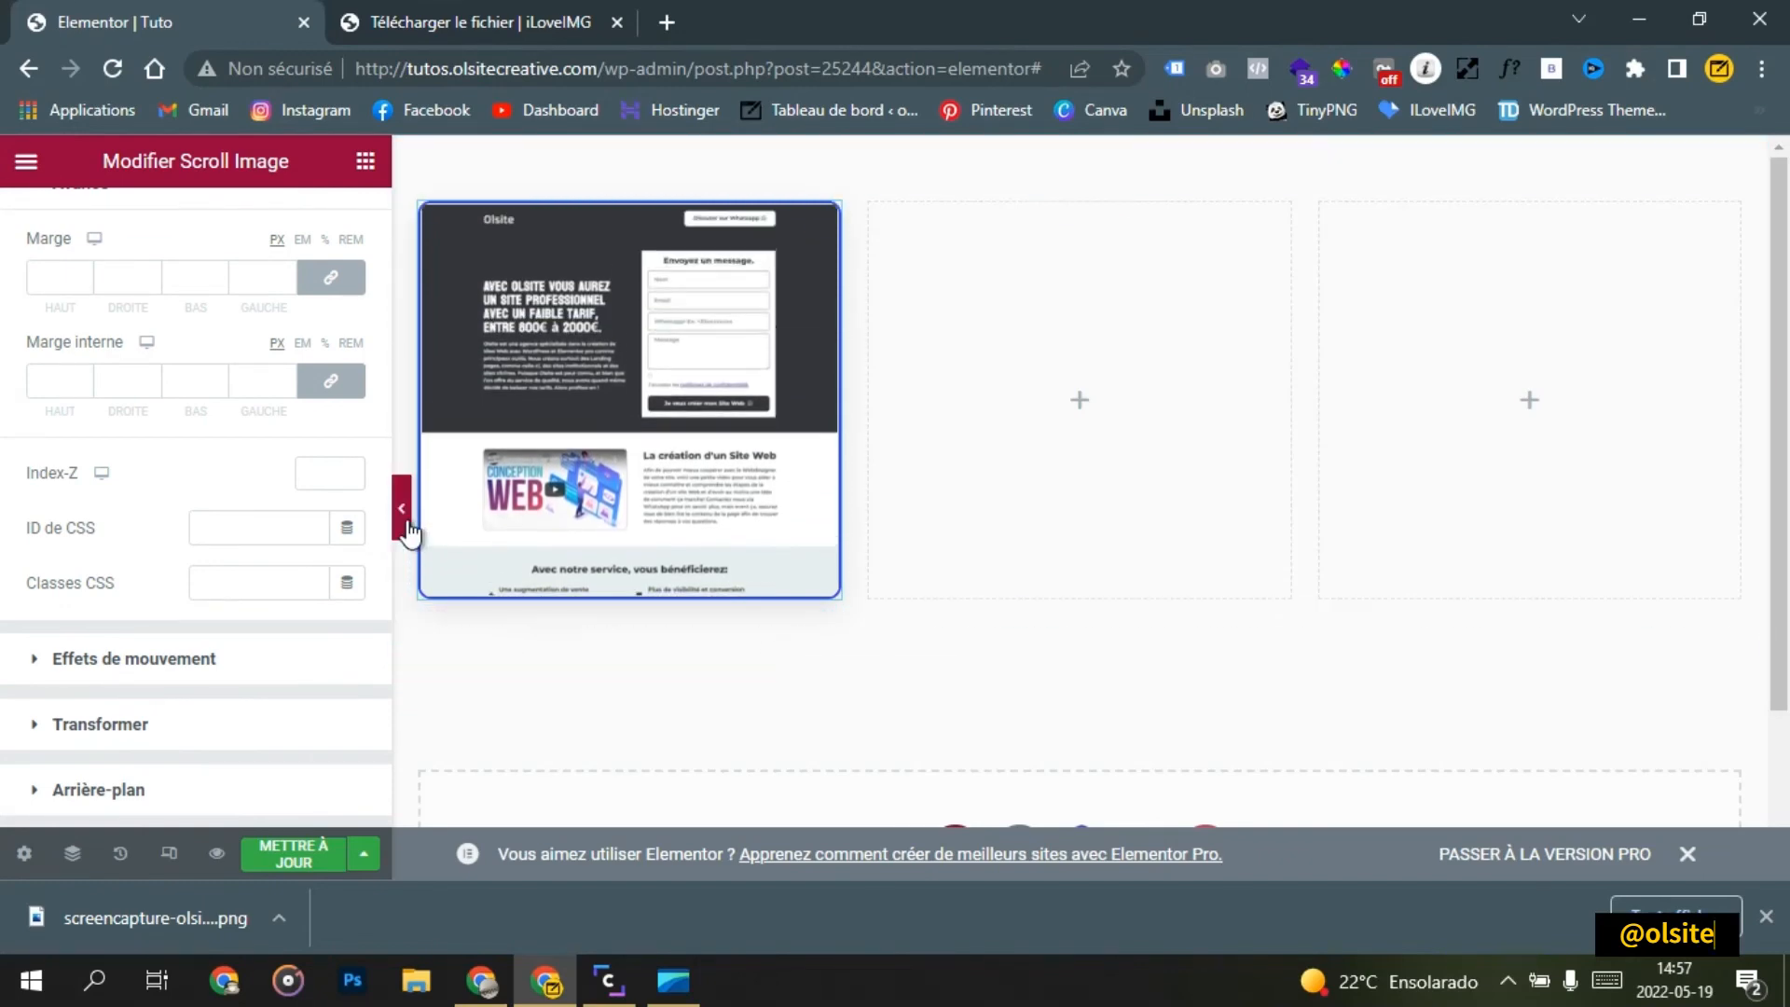
pyautogui.click(407, 519)
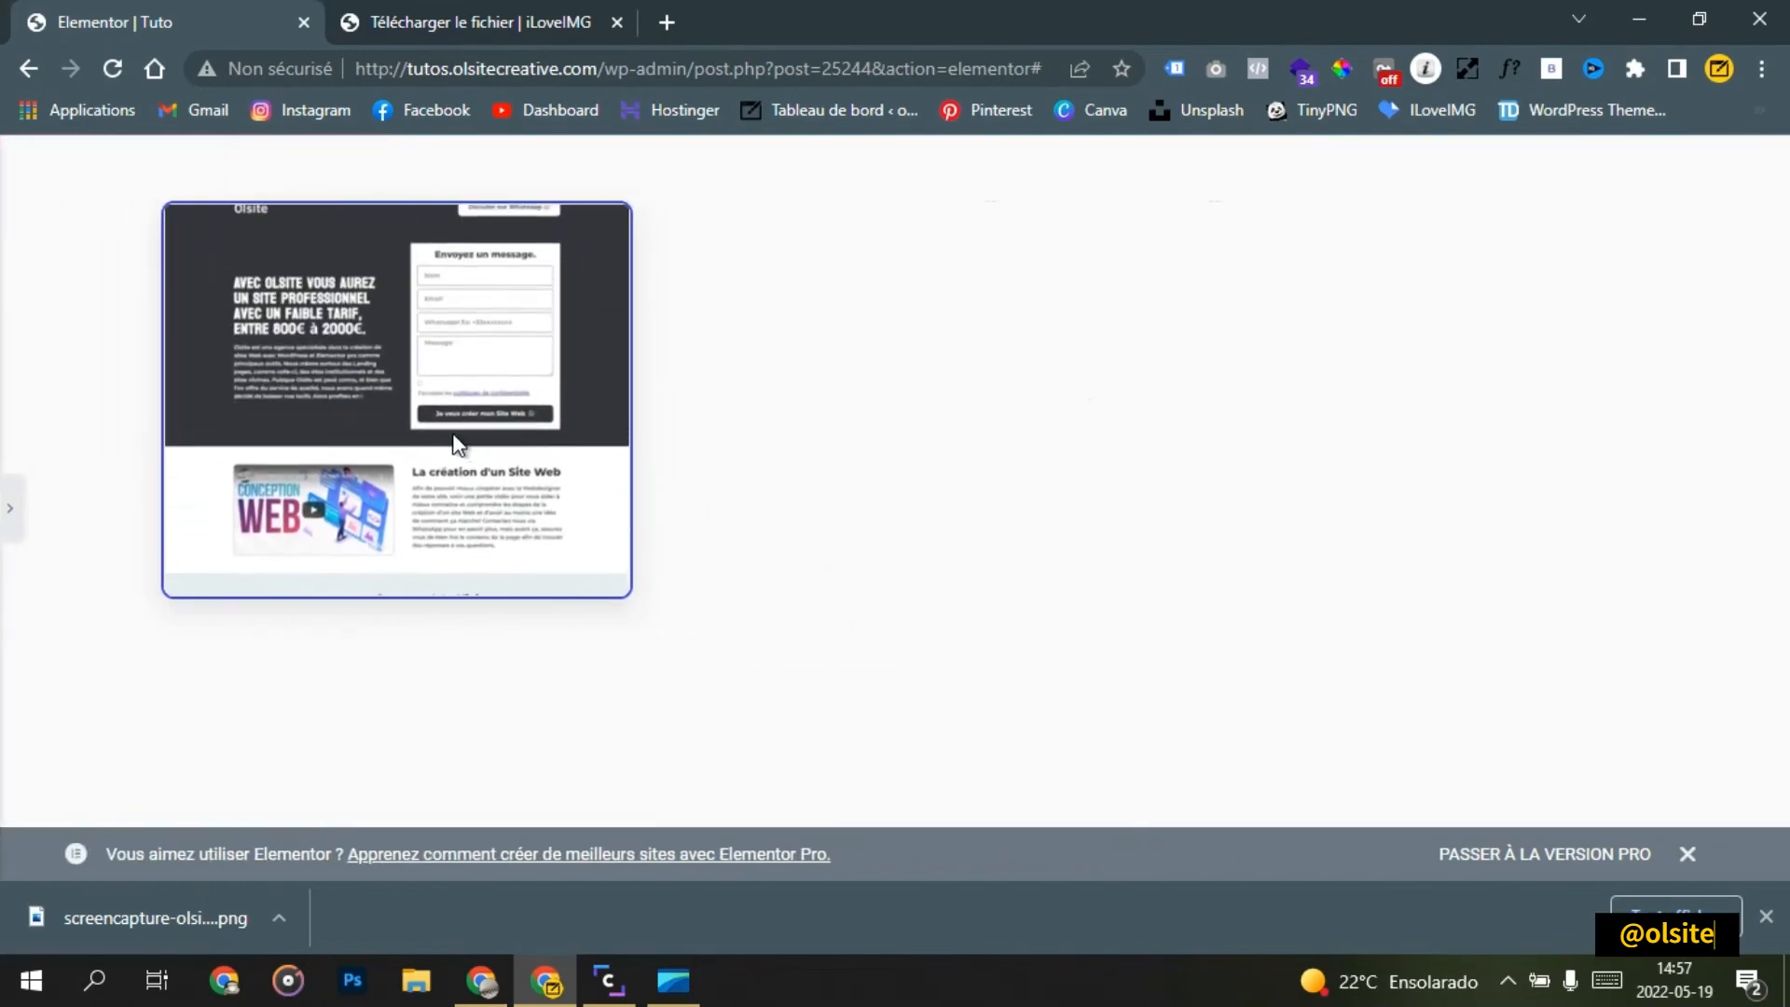
pyautogui.click(9, 527)
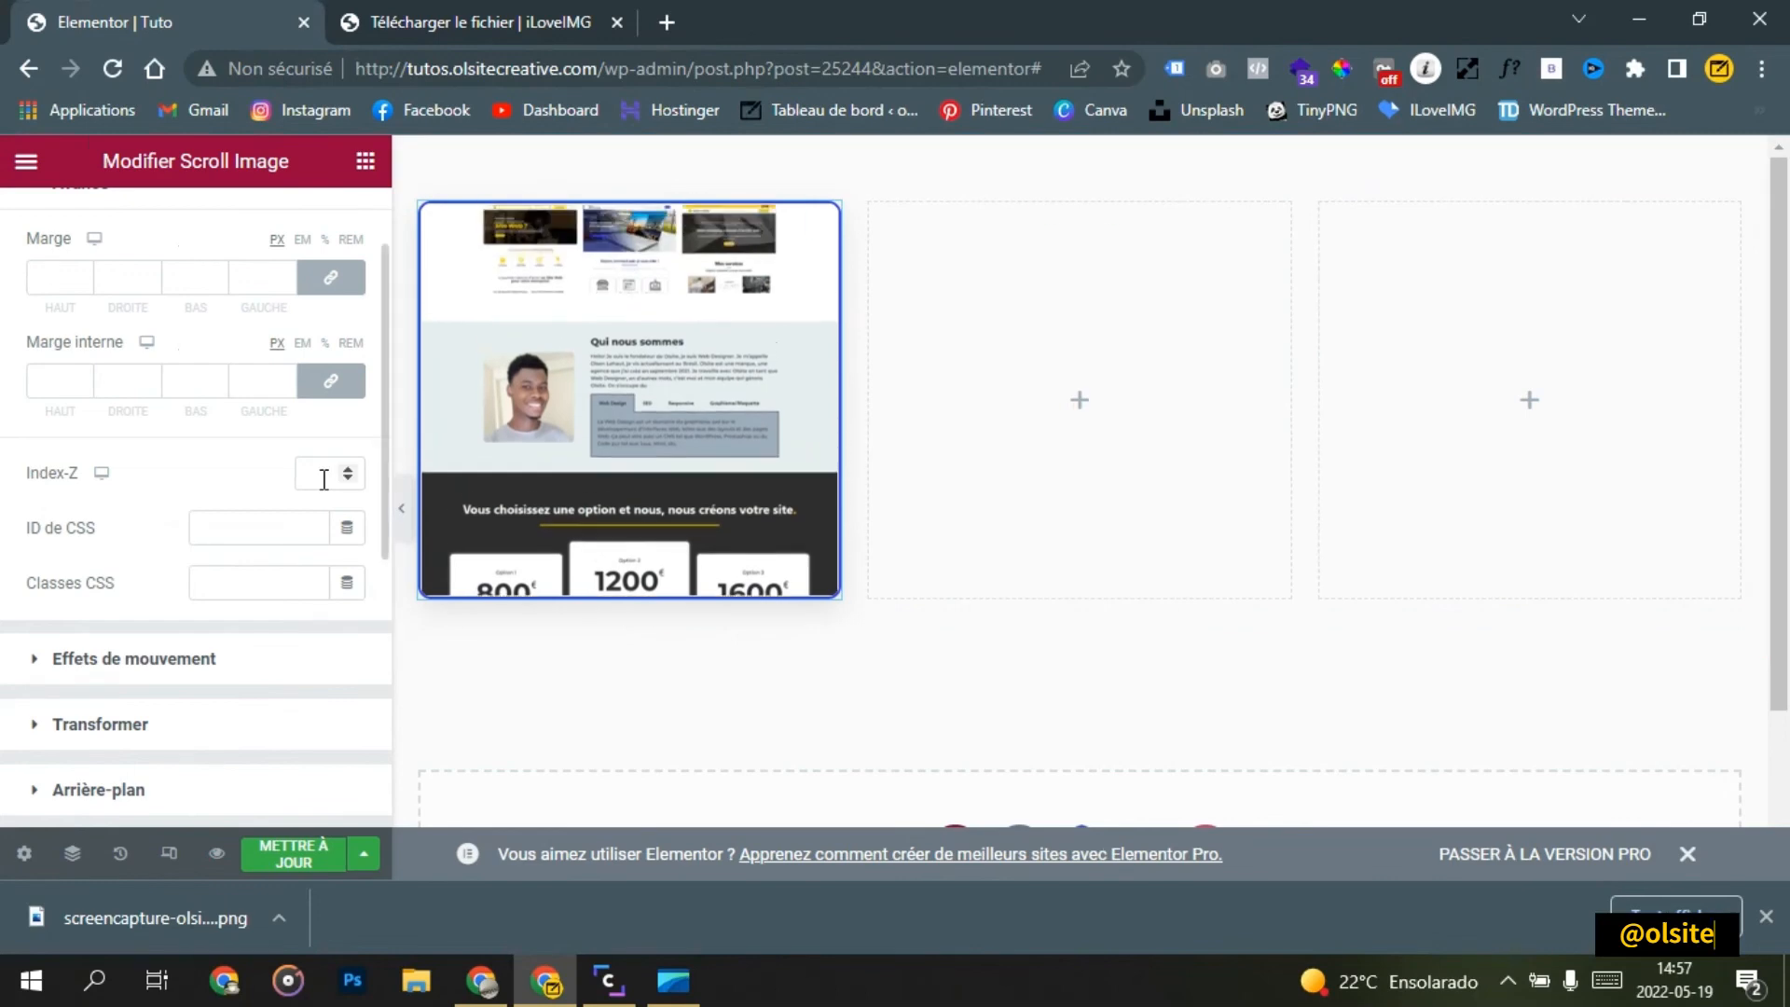
# Step: Set the Scroll Image widget's minimum height to 350 px and preview it at full page width
pyautogui.scroll(2, 88, 372)
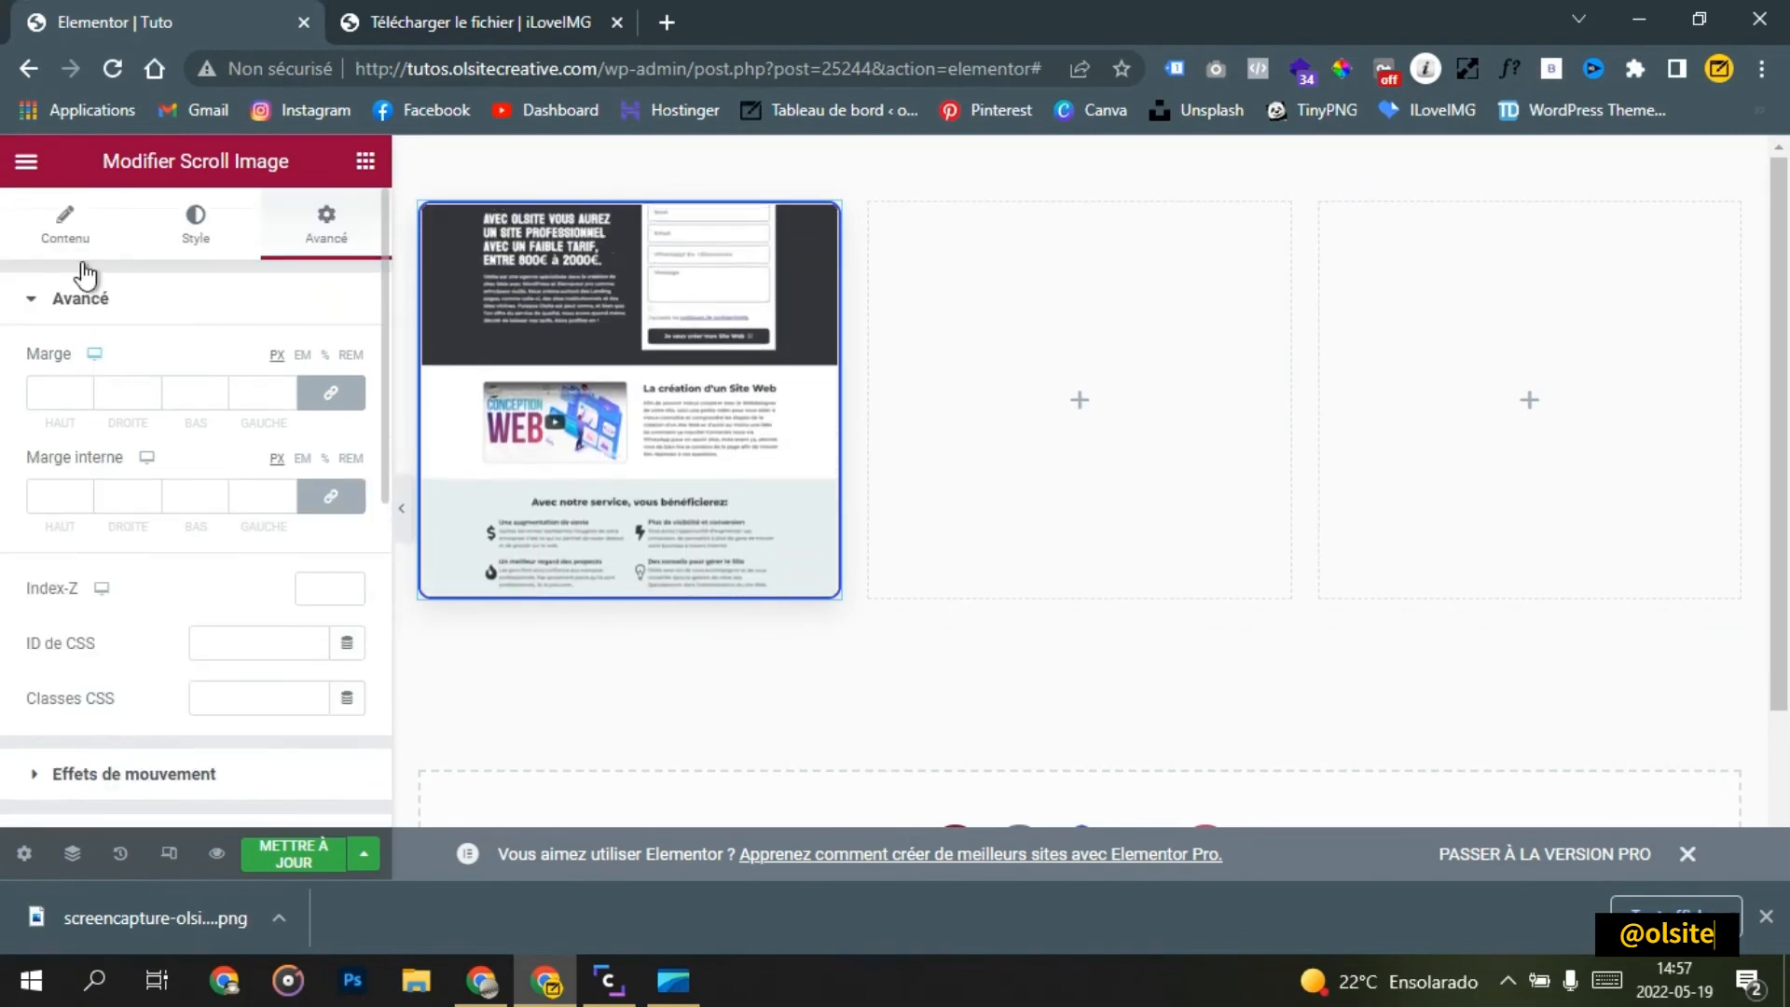
pyautogui.click(58, 224)
pyautogui.scroll(-2, 145, 722)
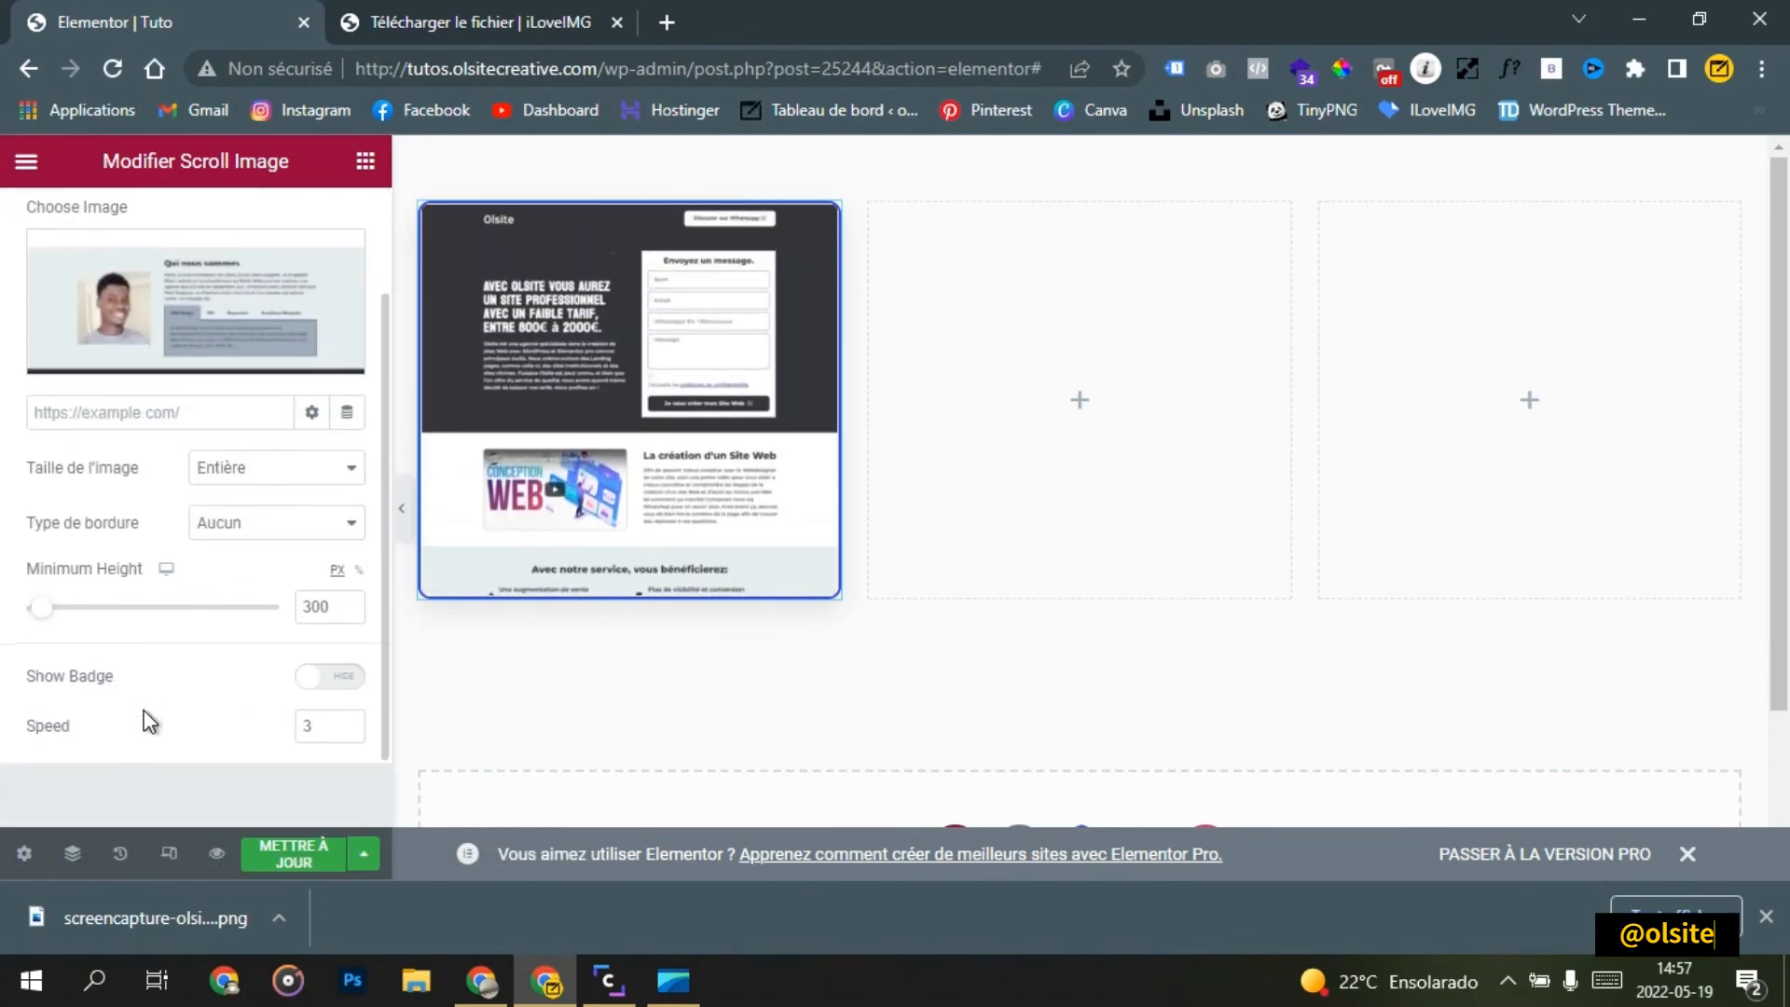
pyautogui.moveTo(45, 617); pyautogui.dragTo(49, 617)
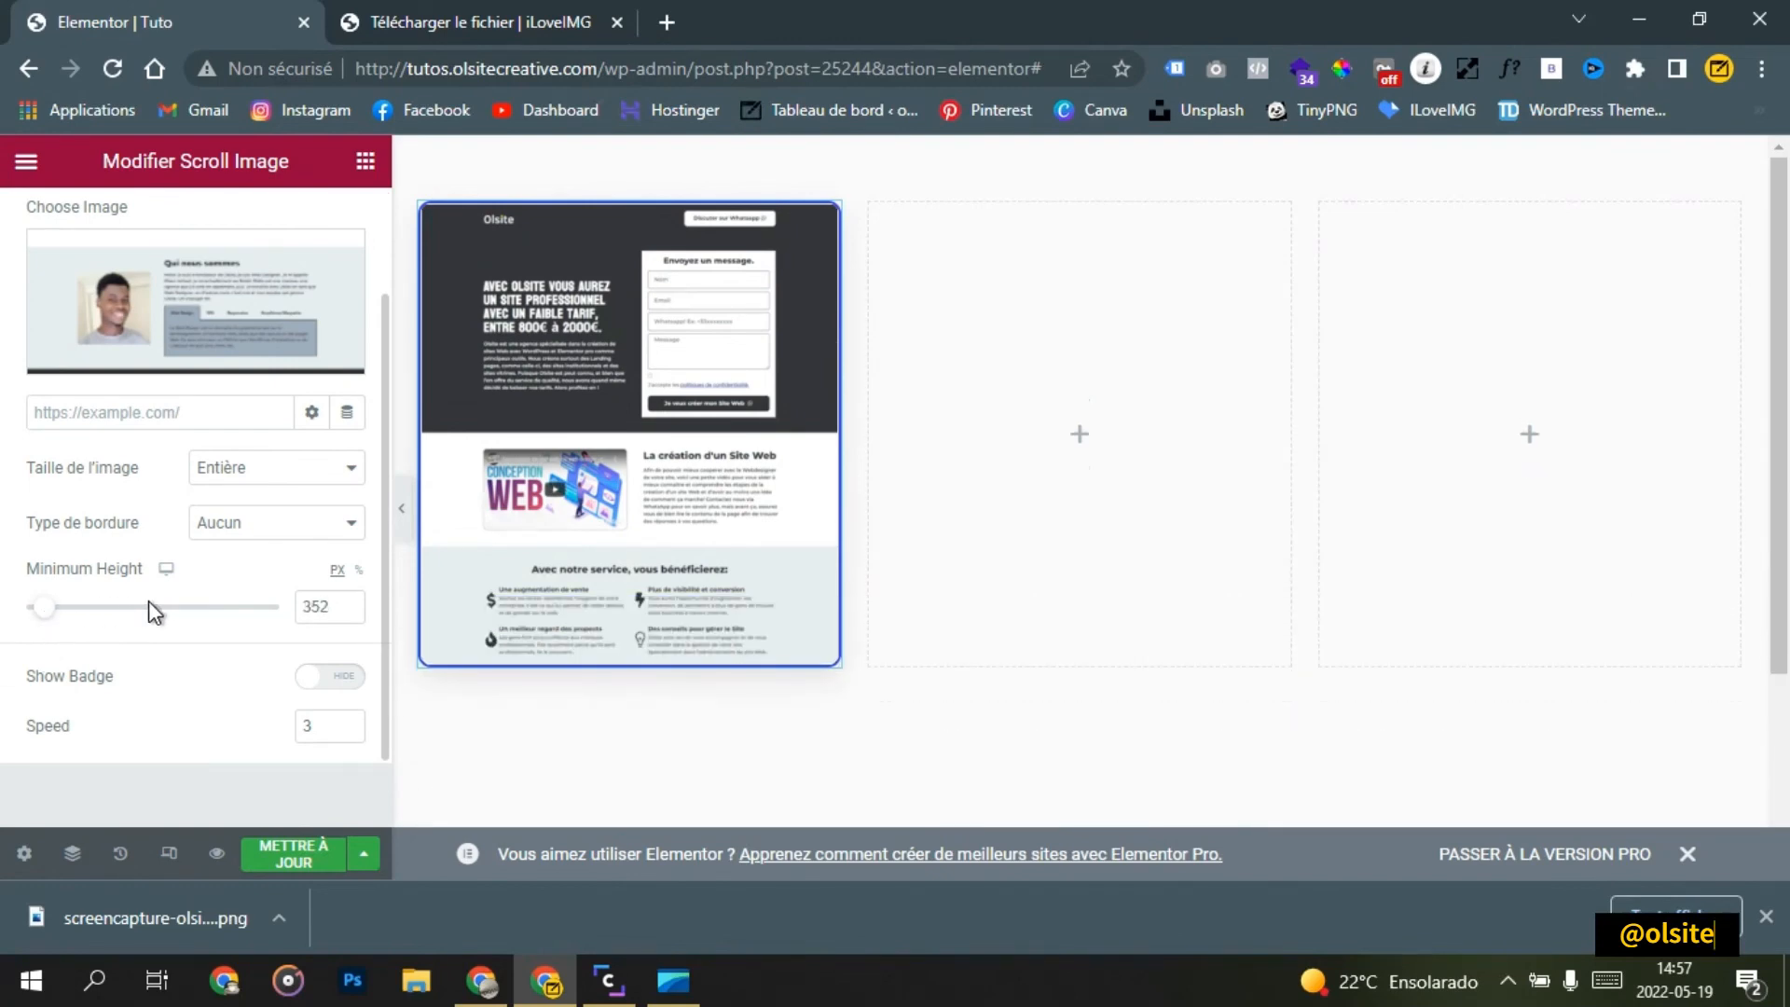
pyautogui.click(400, 526)
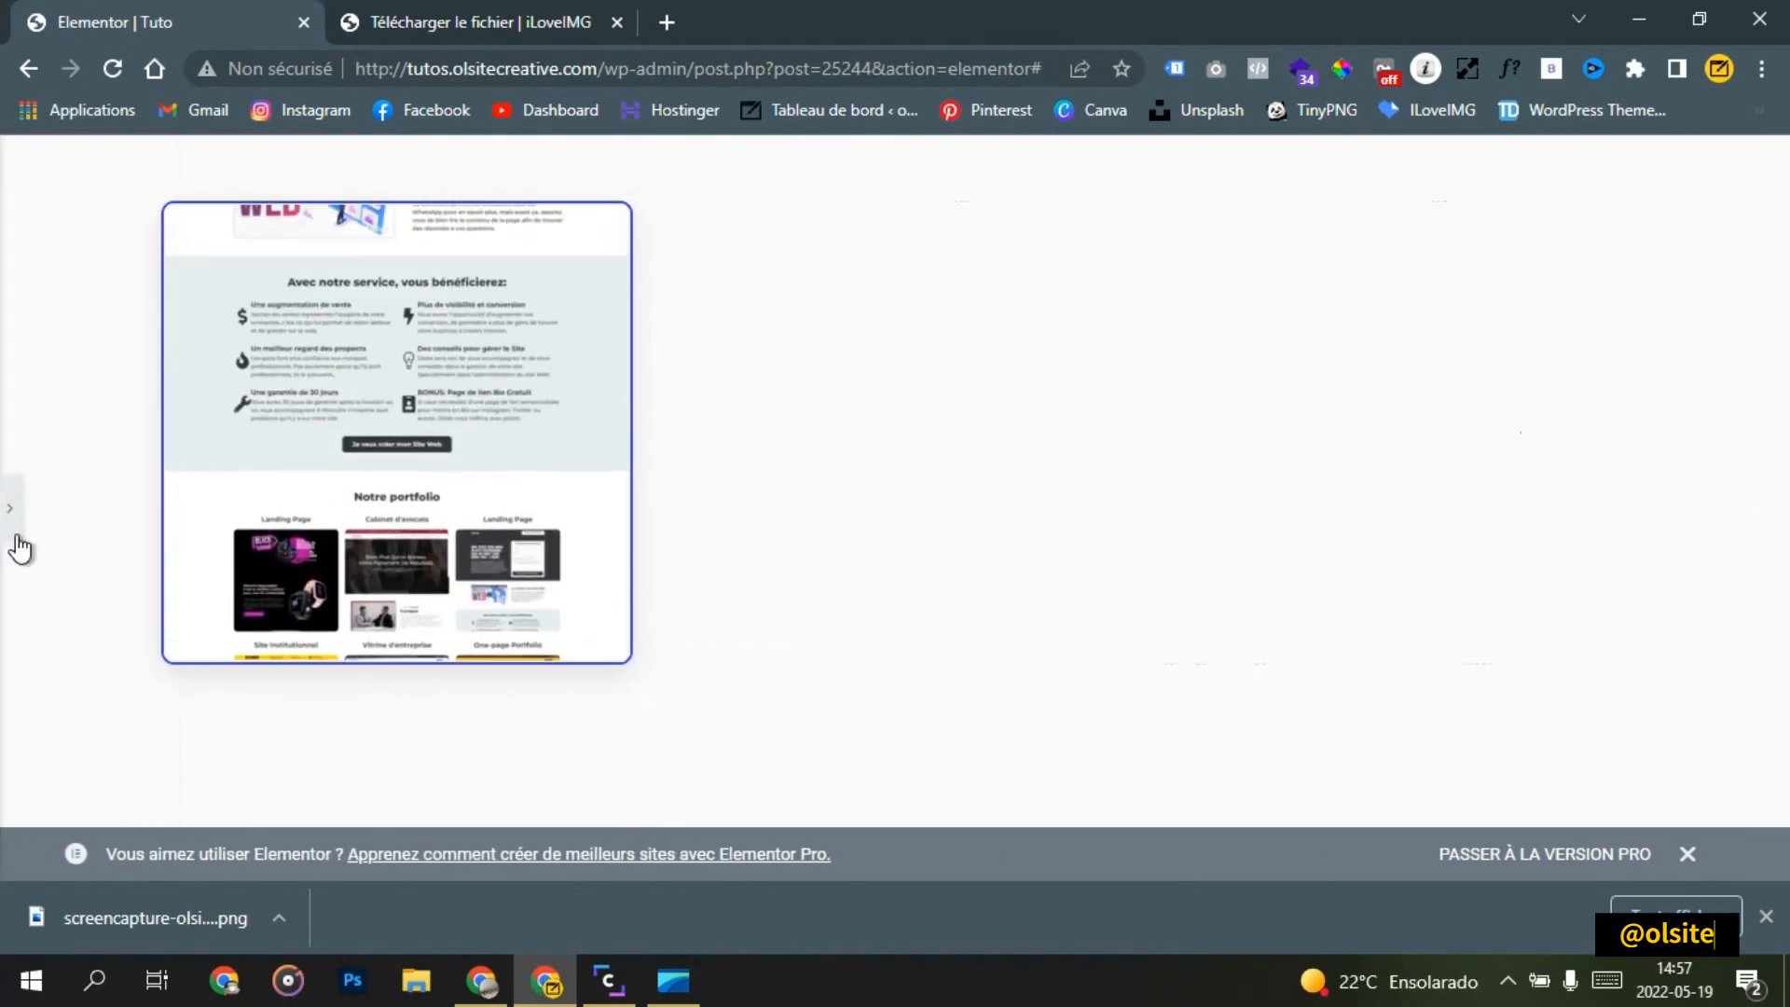
pyautogui.click(11, 524)
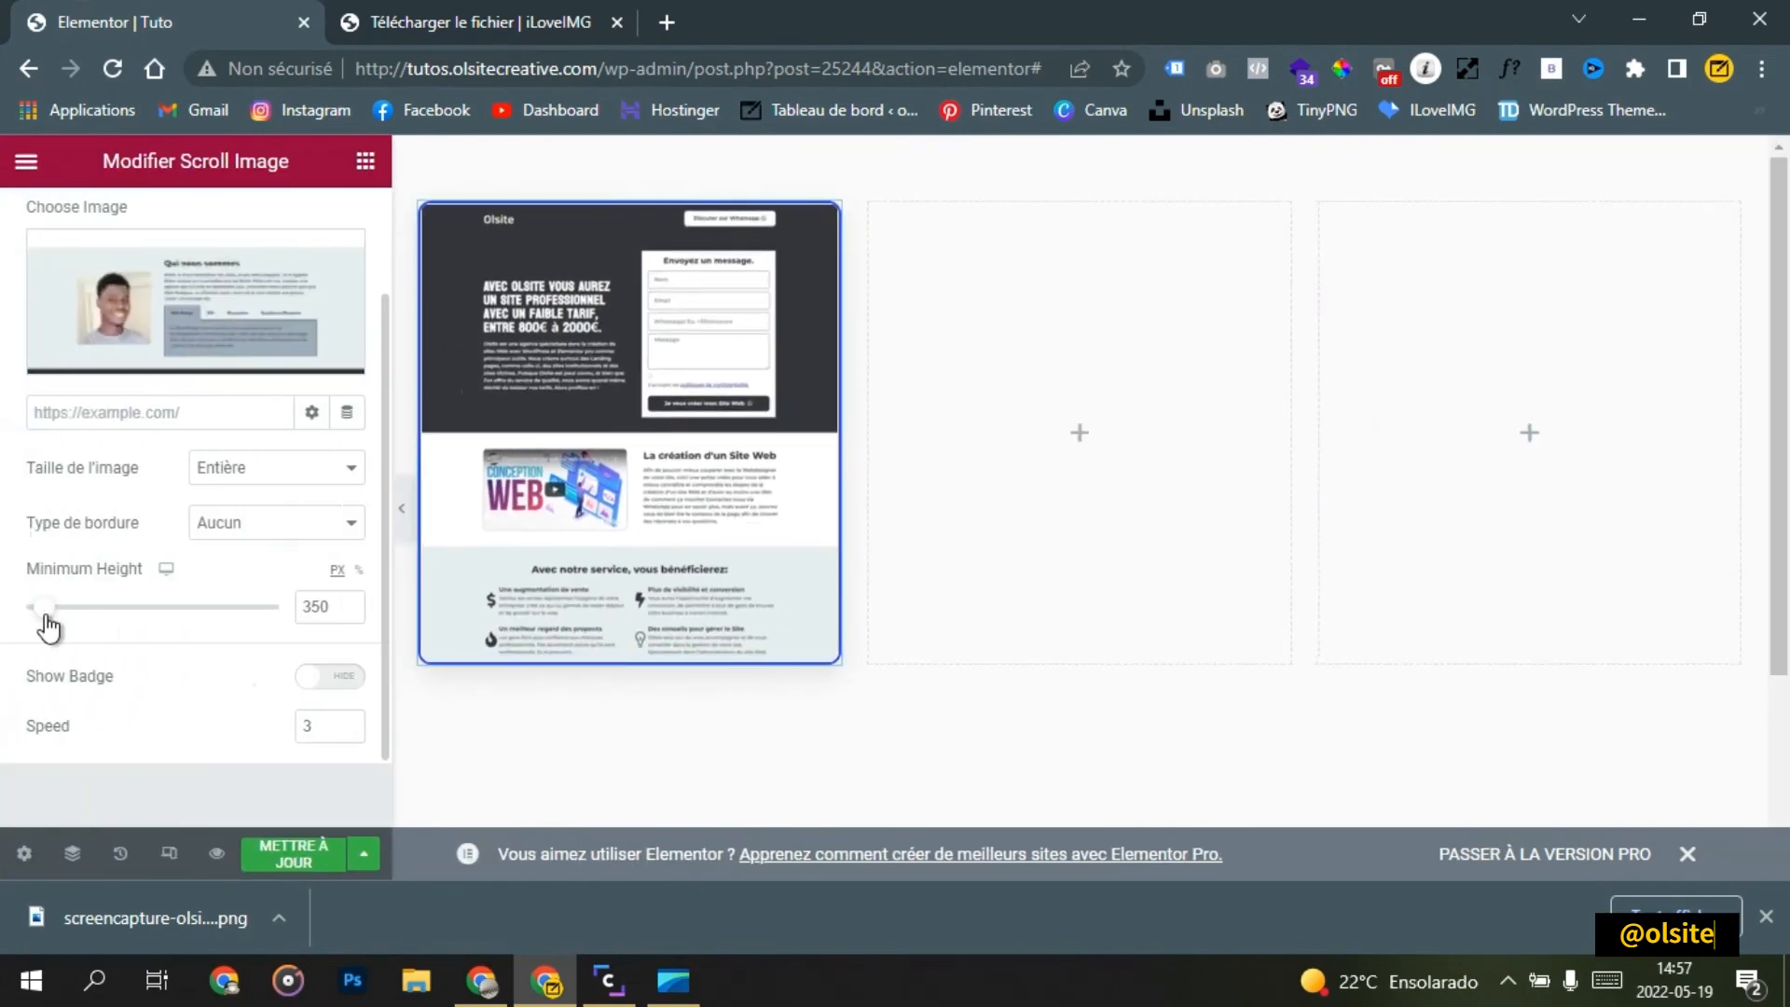
# Step: Set the Scroll Image widget's minimum height to 430 px and preview the scrolling image at full page width
pyautogui.moveTo(47, 618); pyautogui.dragTo(50, 620)
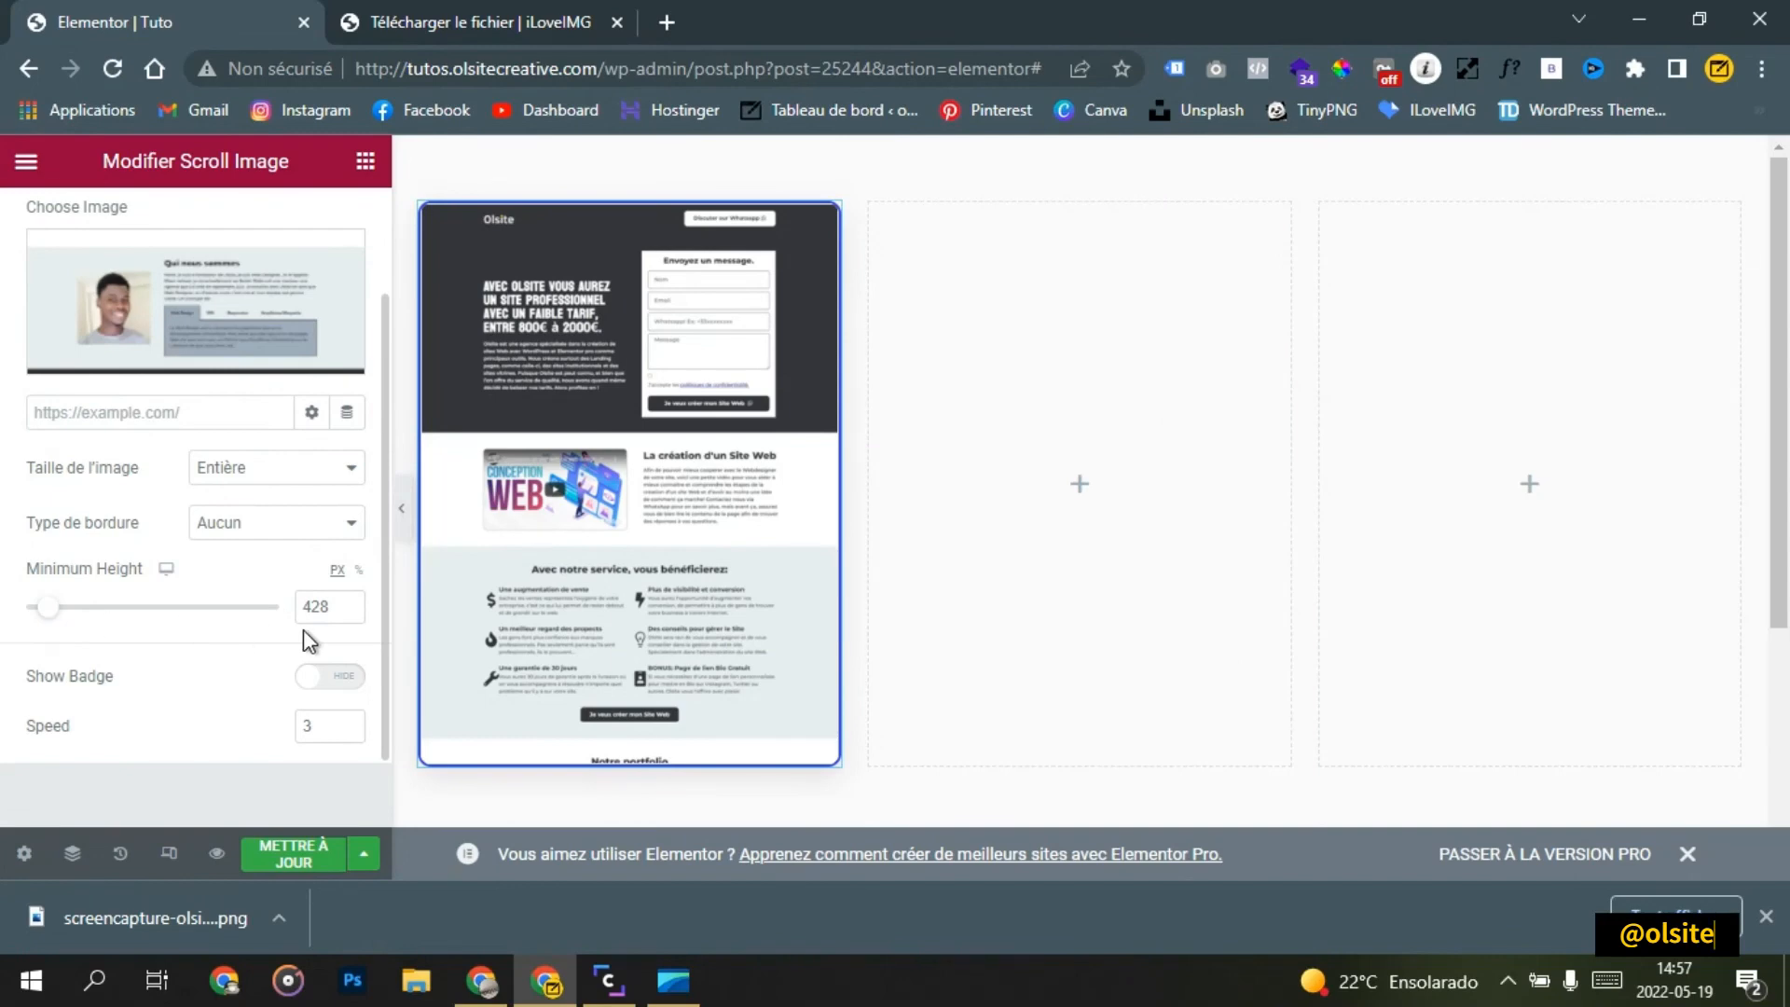
pyautogui.click(347, 603)
pyautogui.click(347, 603)
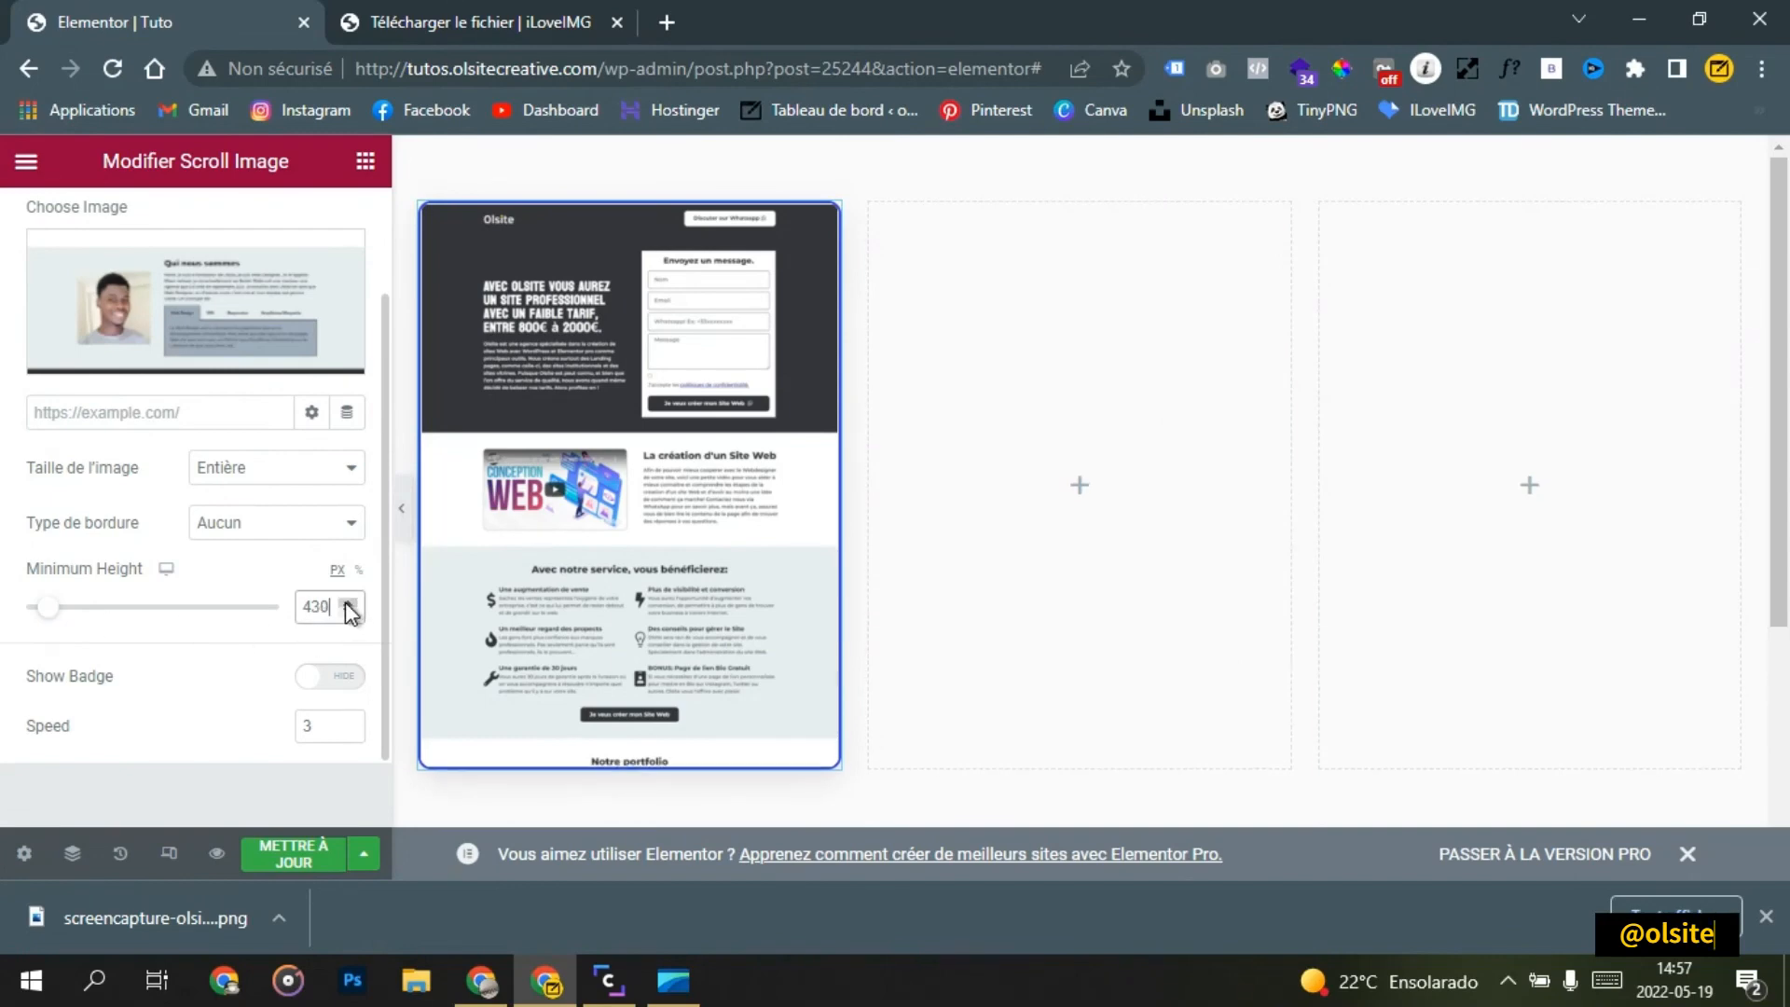
pyautogui.click(402, 523)
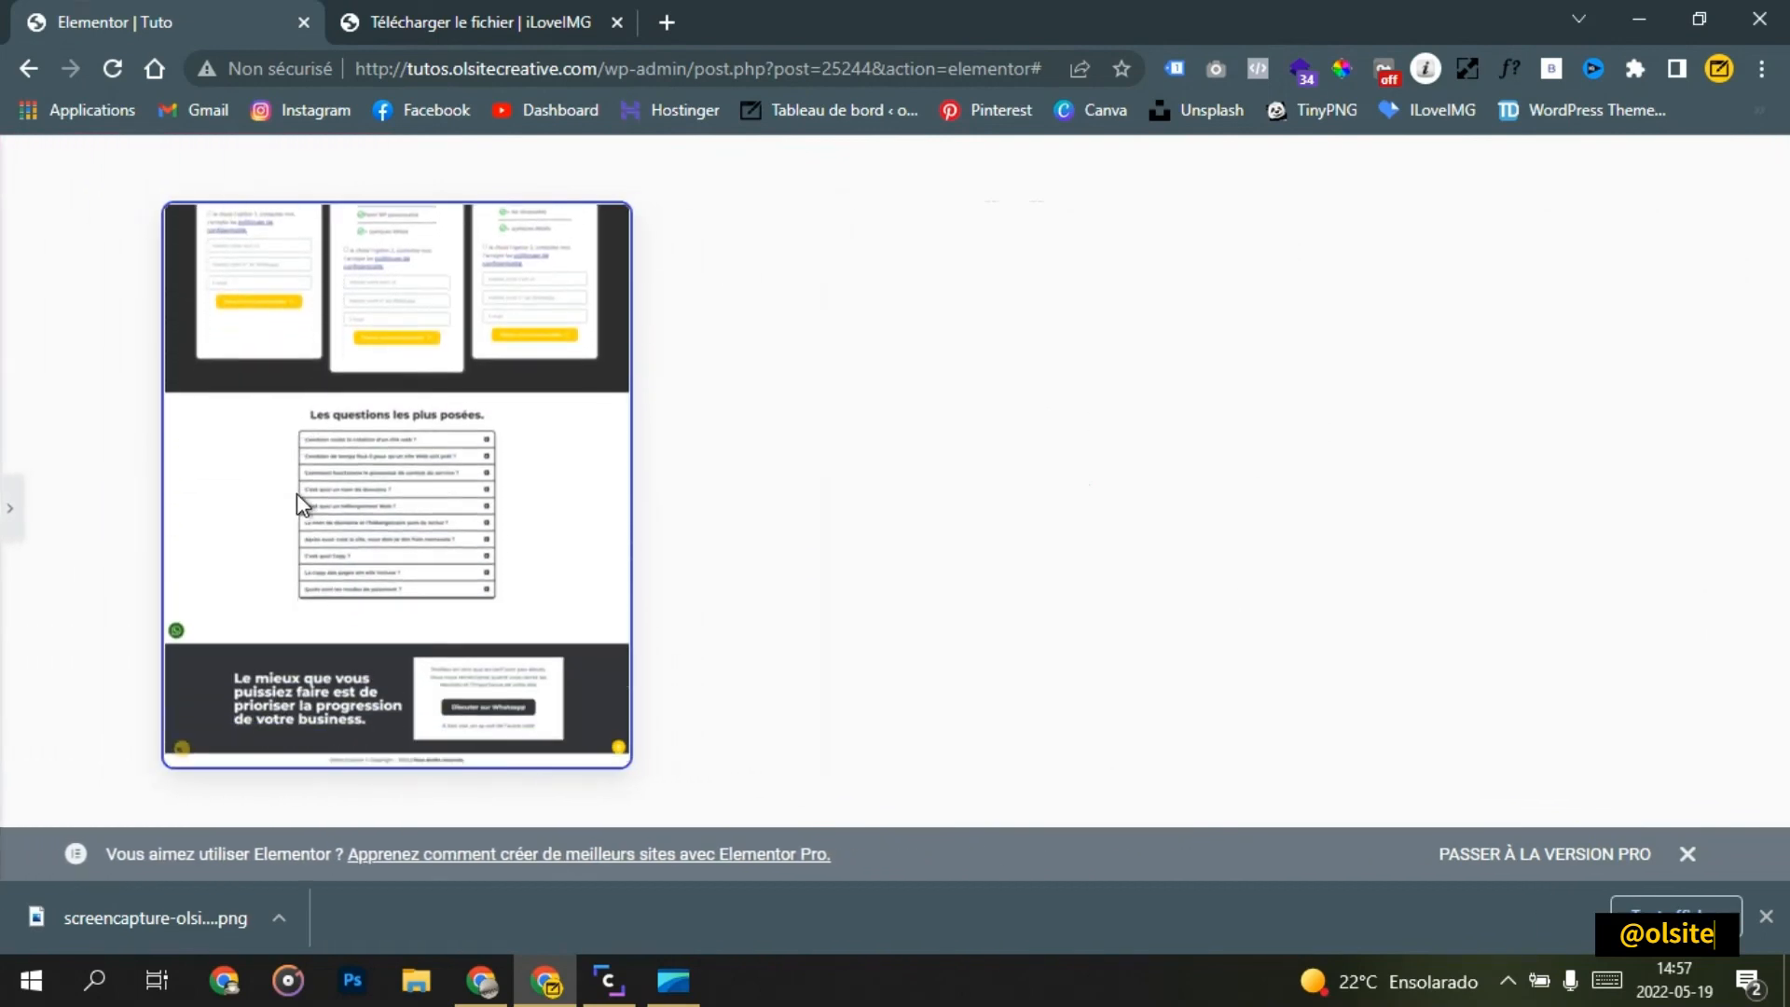
pyautogui.click(9, 521)
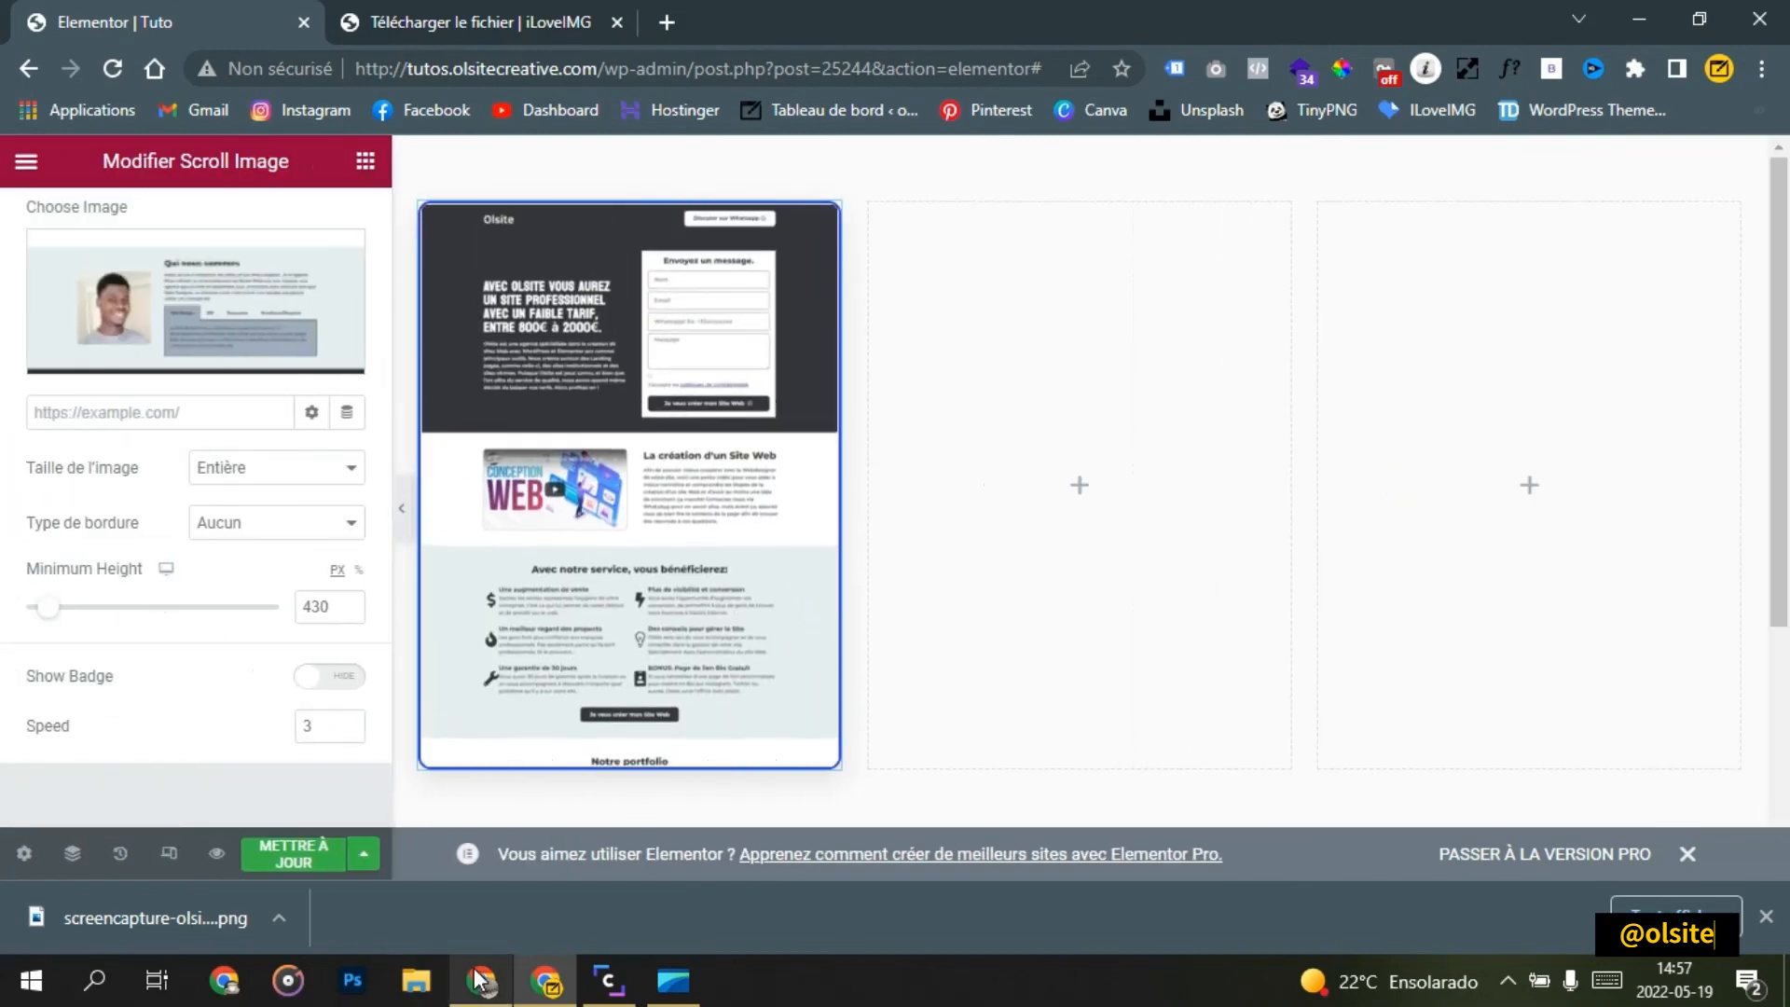
# Step: Compare the scrolling image with the example portfolio on the Sites Extras page in the other Chrome window
pyautogui.click(475, 979)
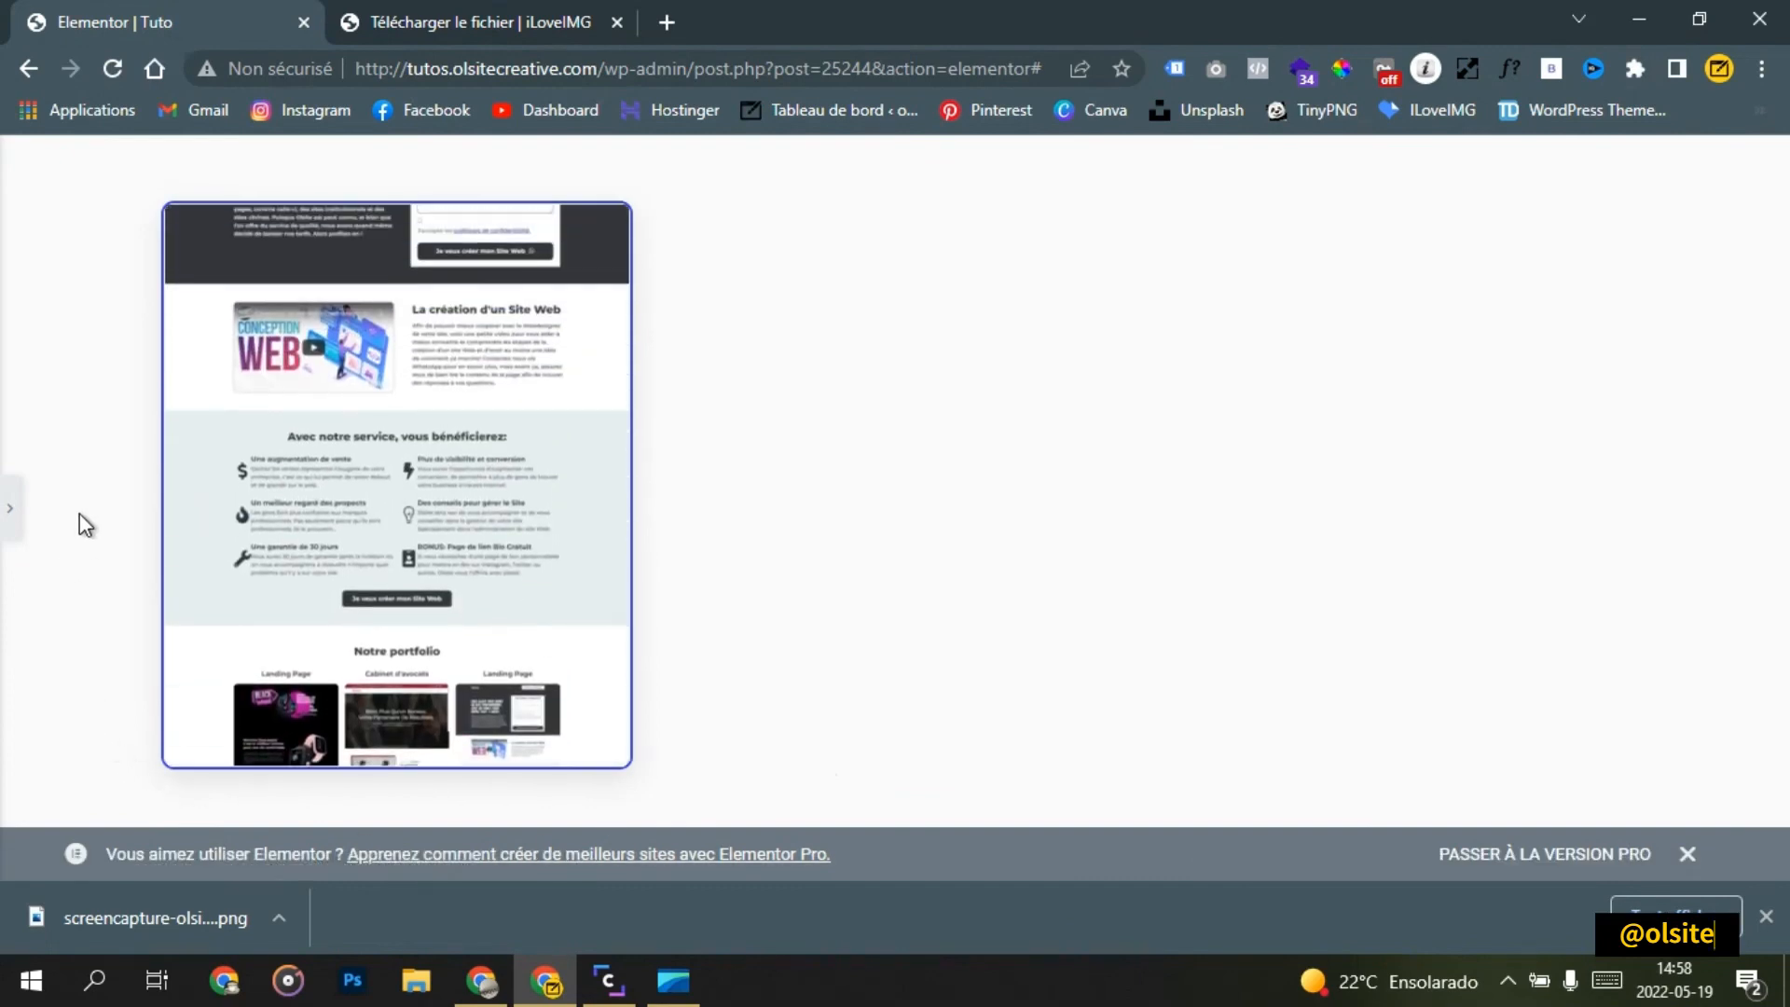
pyautogui.click(10, 526)
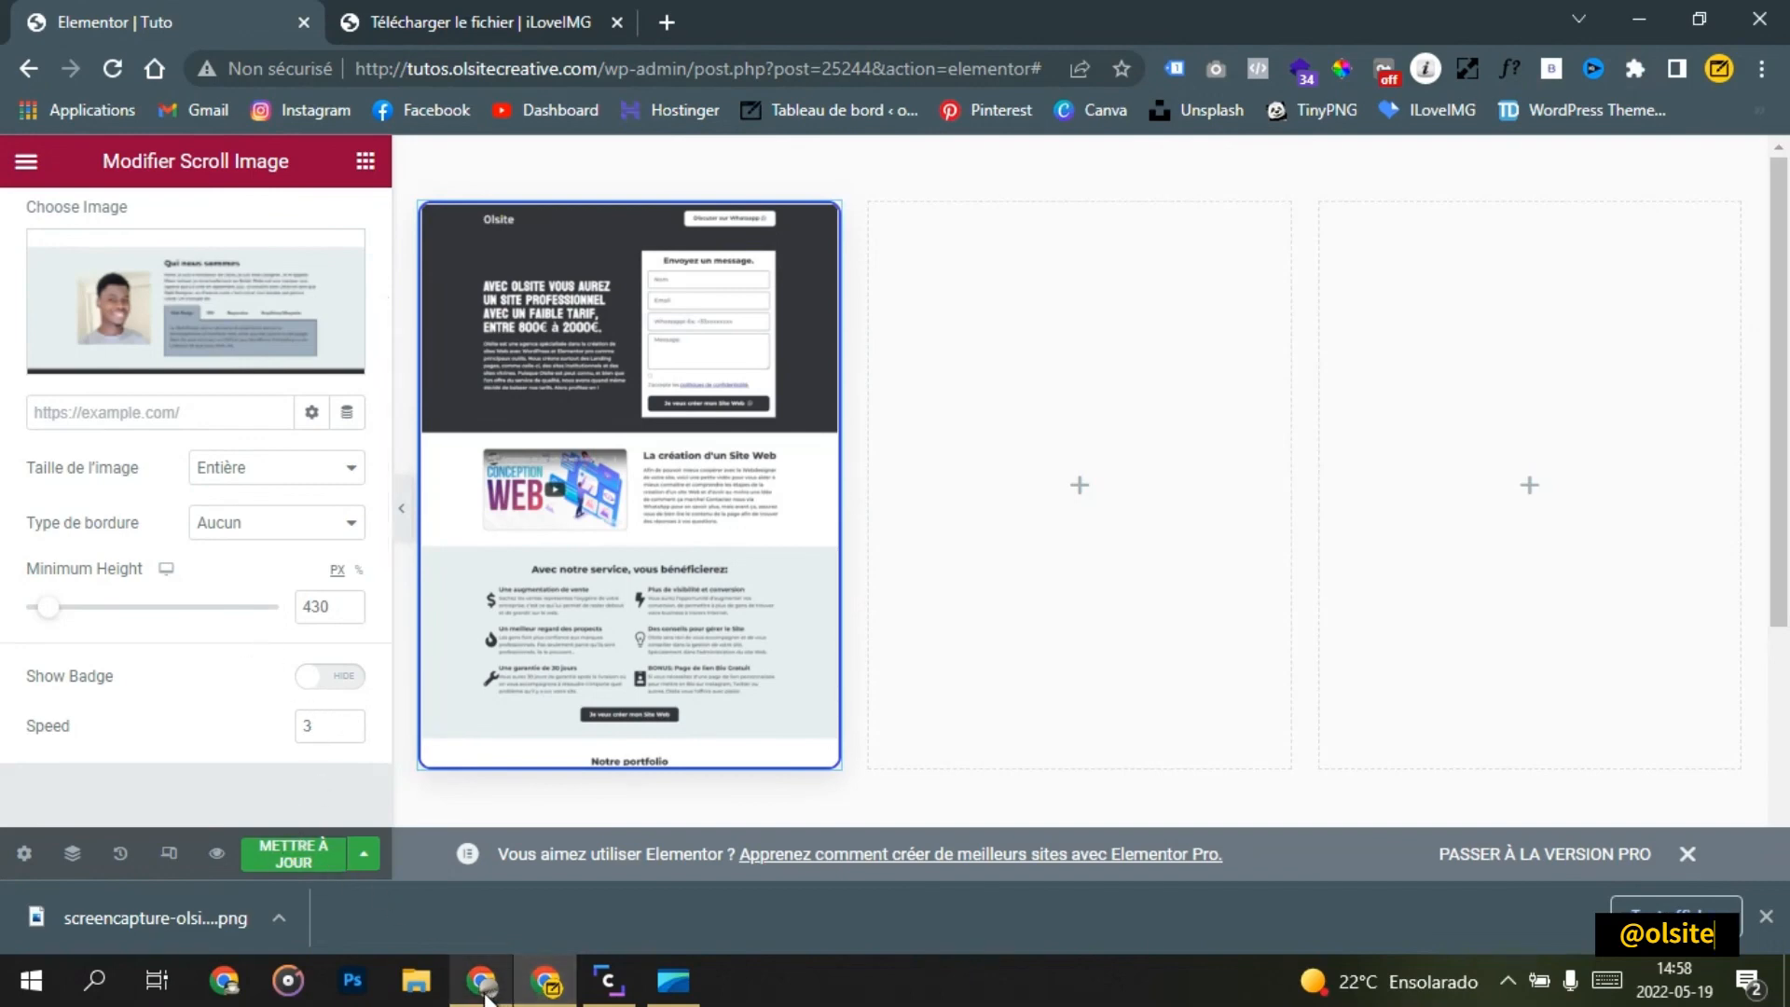
pyautogui.moveTo(484, 996)
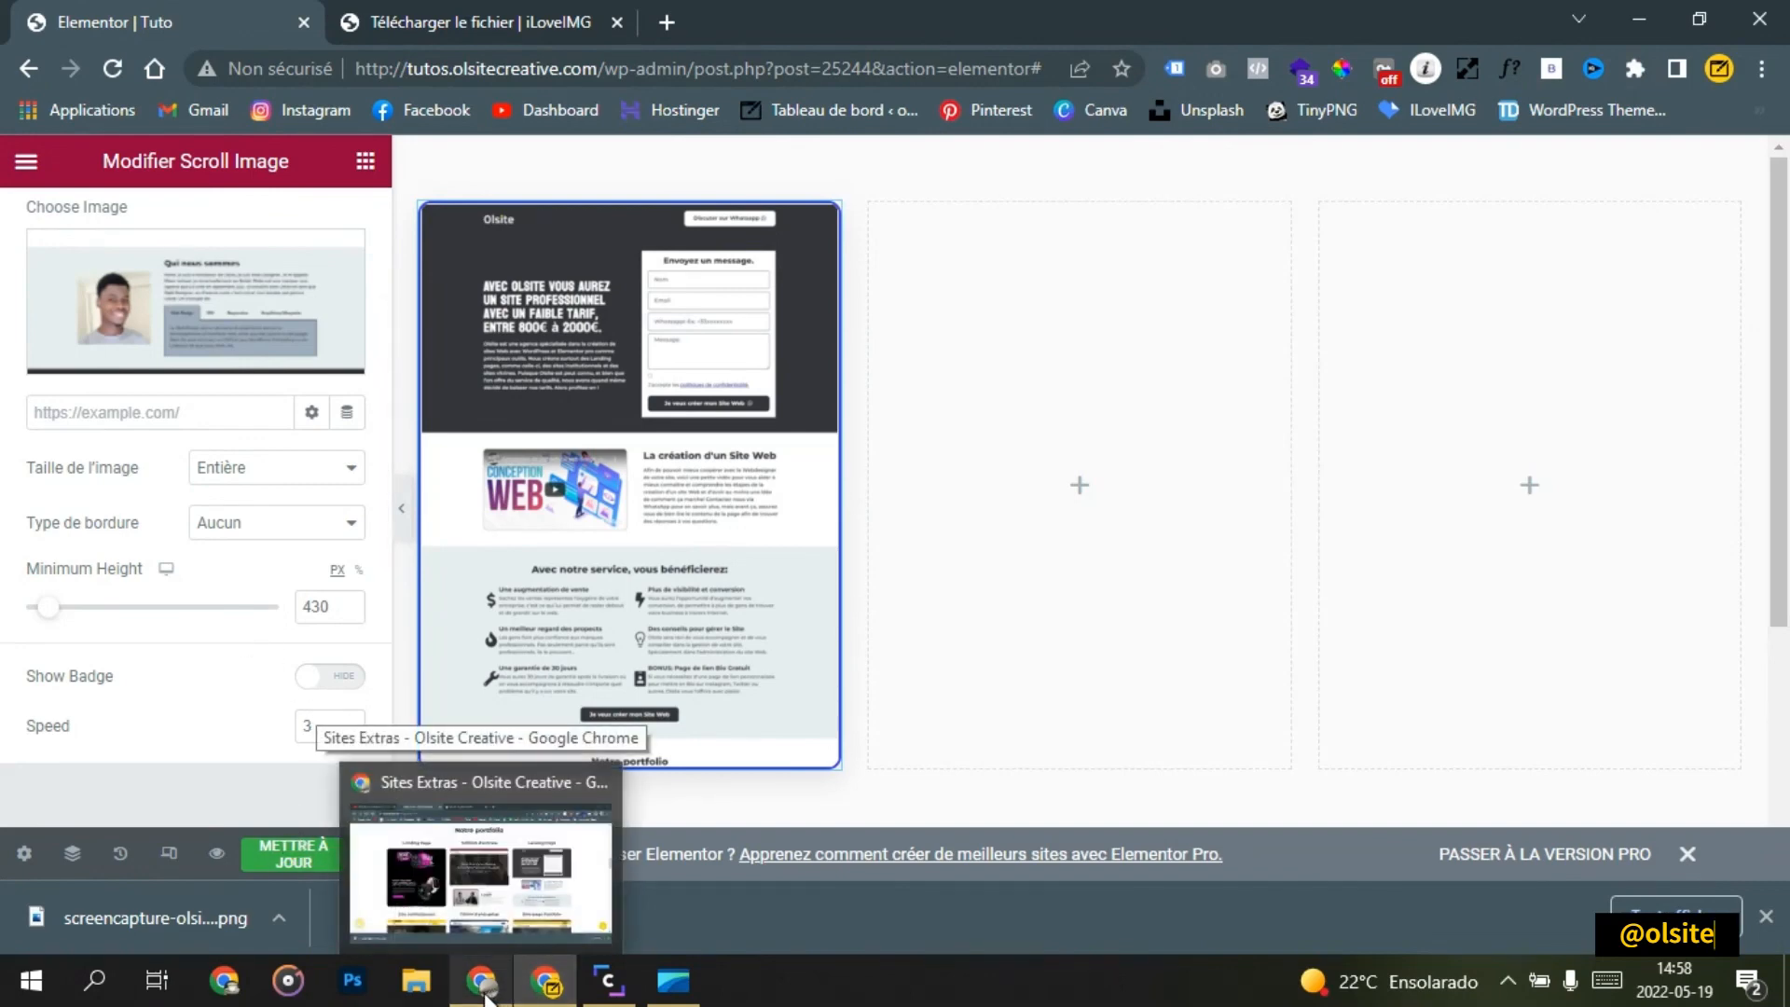